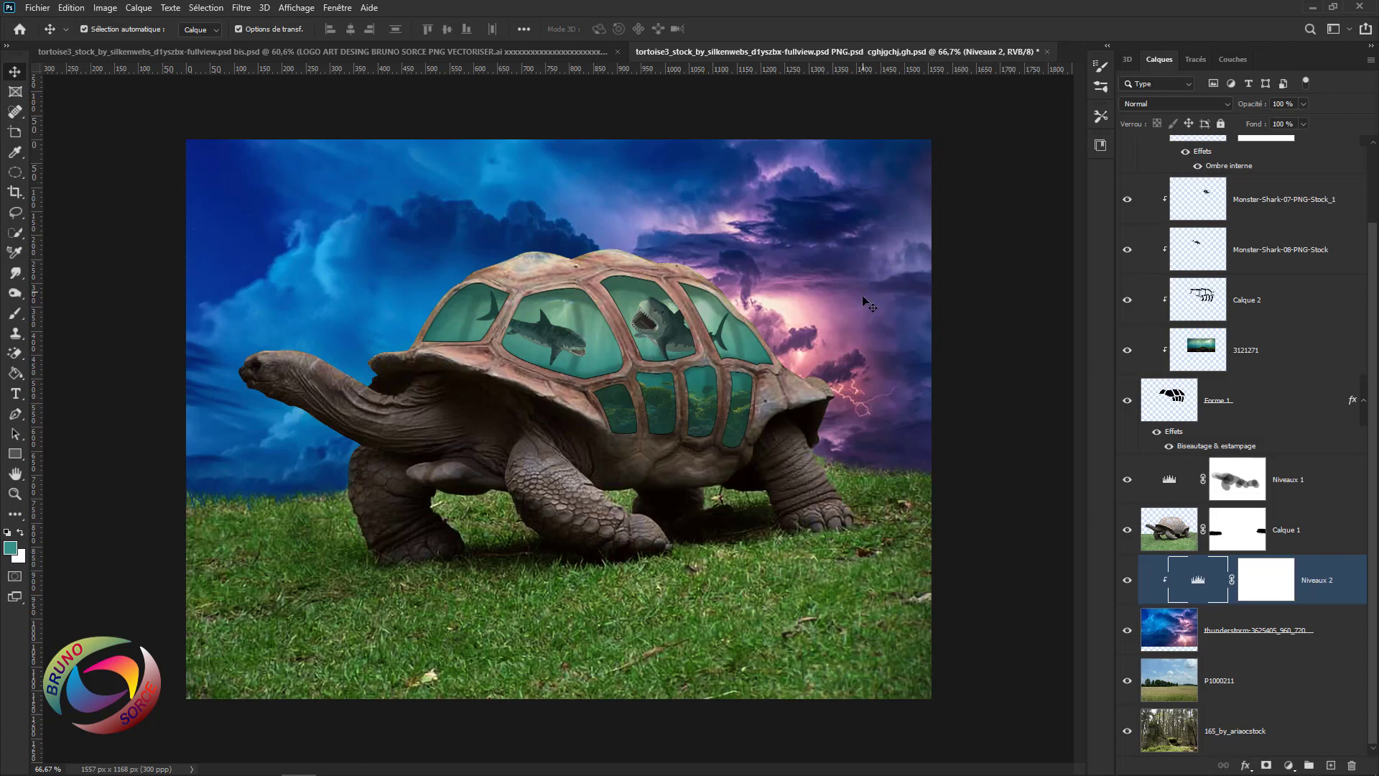
Hide the thunderstorm sky layer to preview the composite against the sky photo below it, and view the forest version of the tortoise.
click(1127, 629)
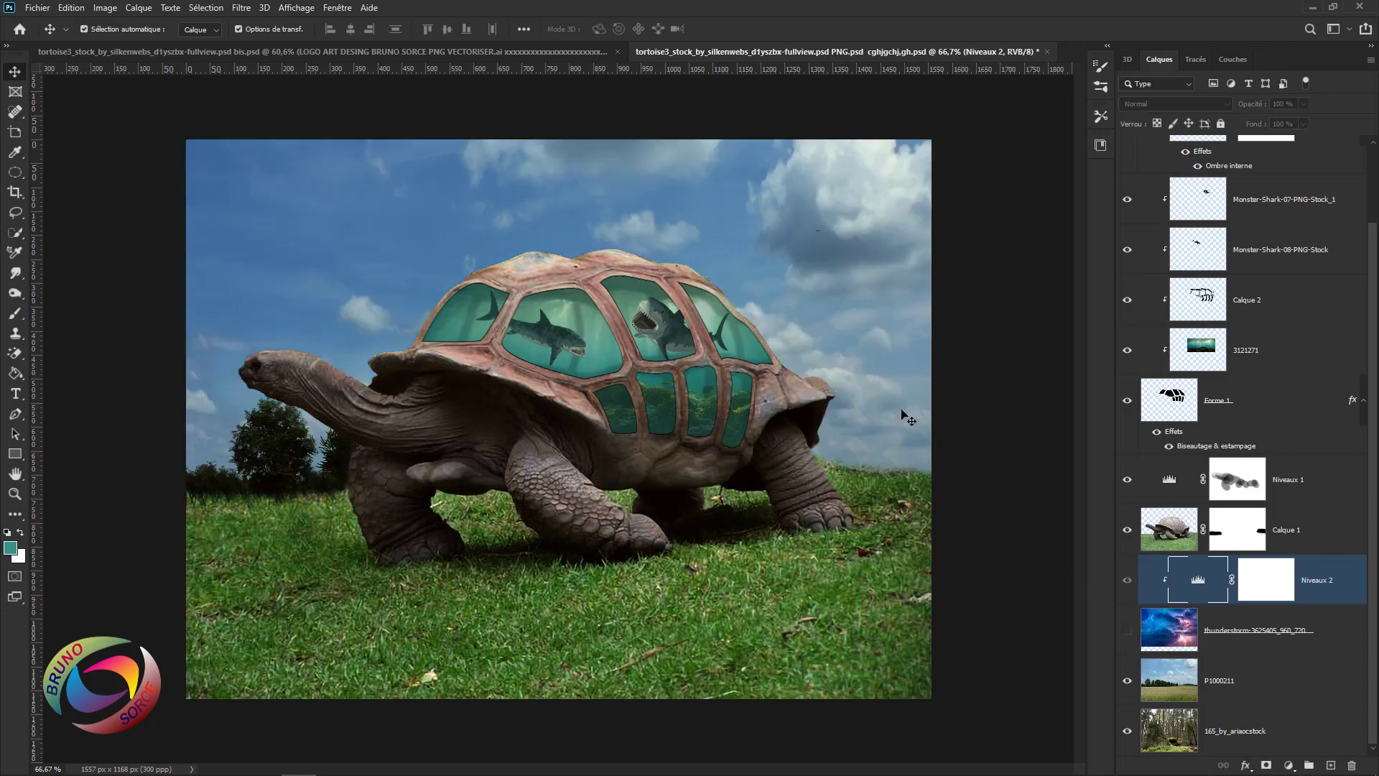
click(400, 54)
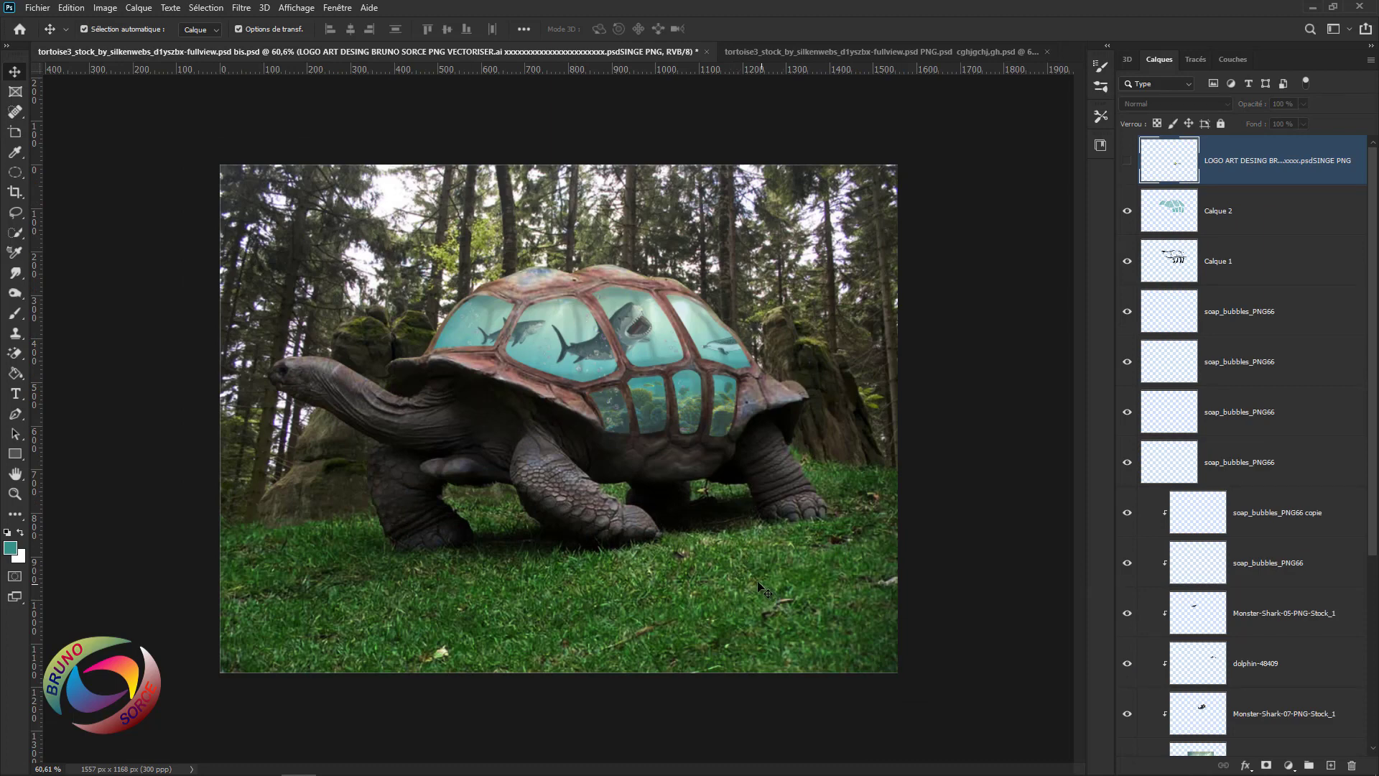
Unlock the background layer of the original tortoise JPG so it becomes a regular layer.
key(ctrl+Tab)
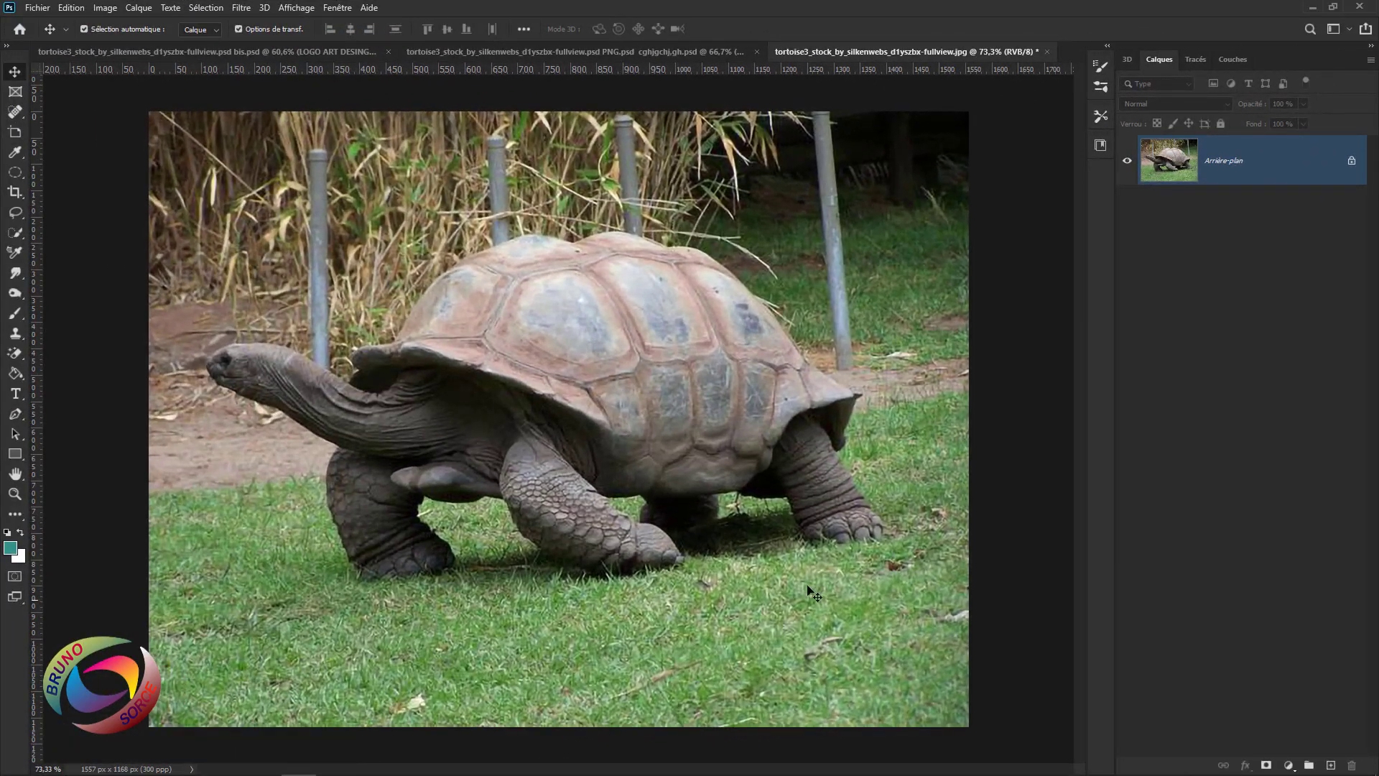
click(1352, 163)
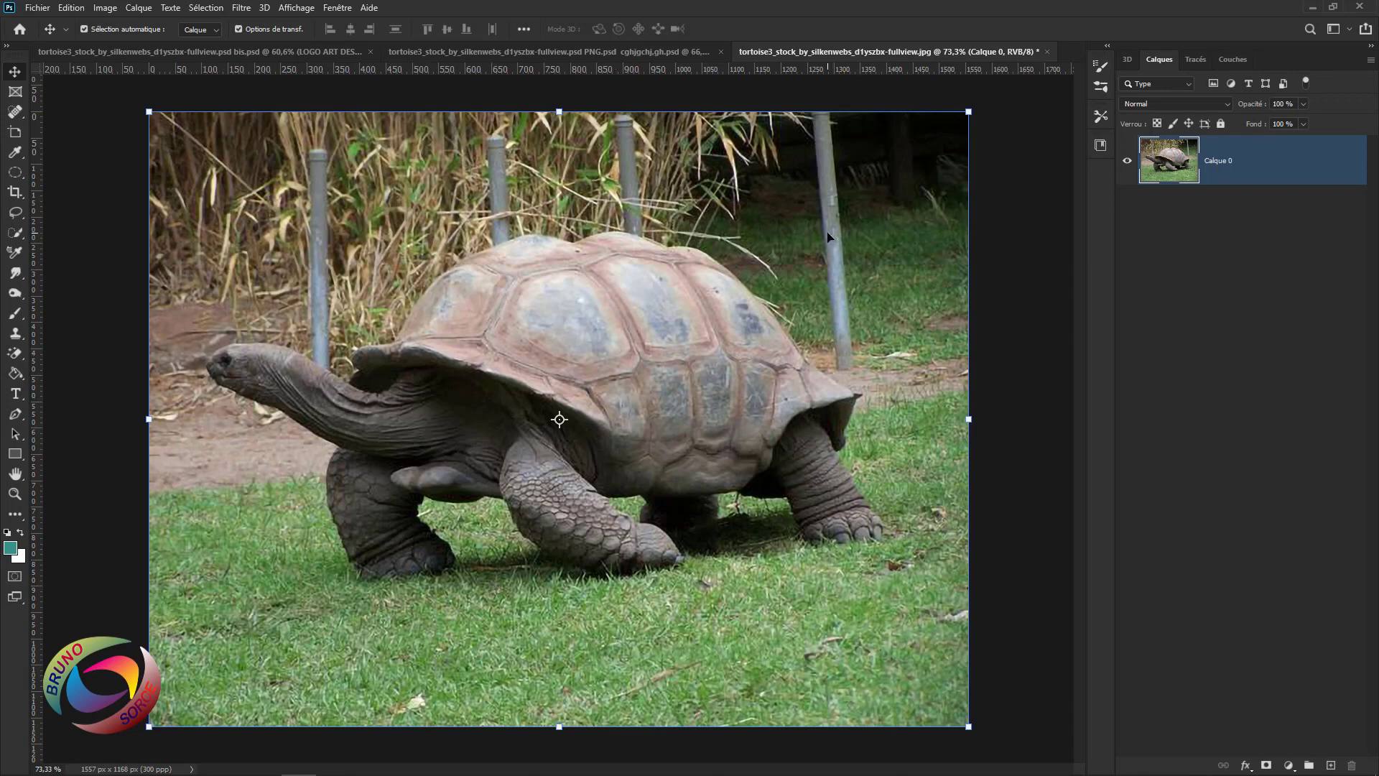
In the cut-out tortoise document, activate the Pen tool (Outil Plume) and set its mode to Forme.
click(581, 50)
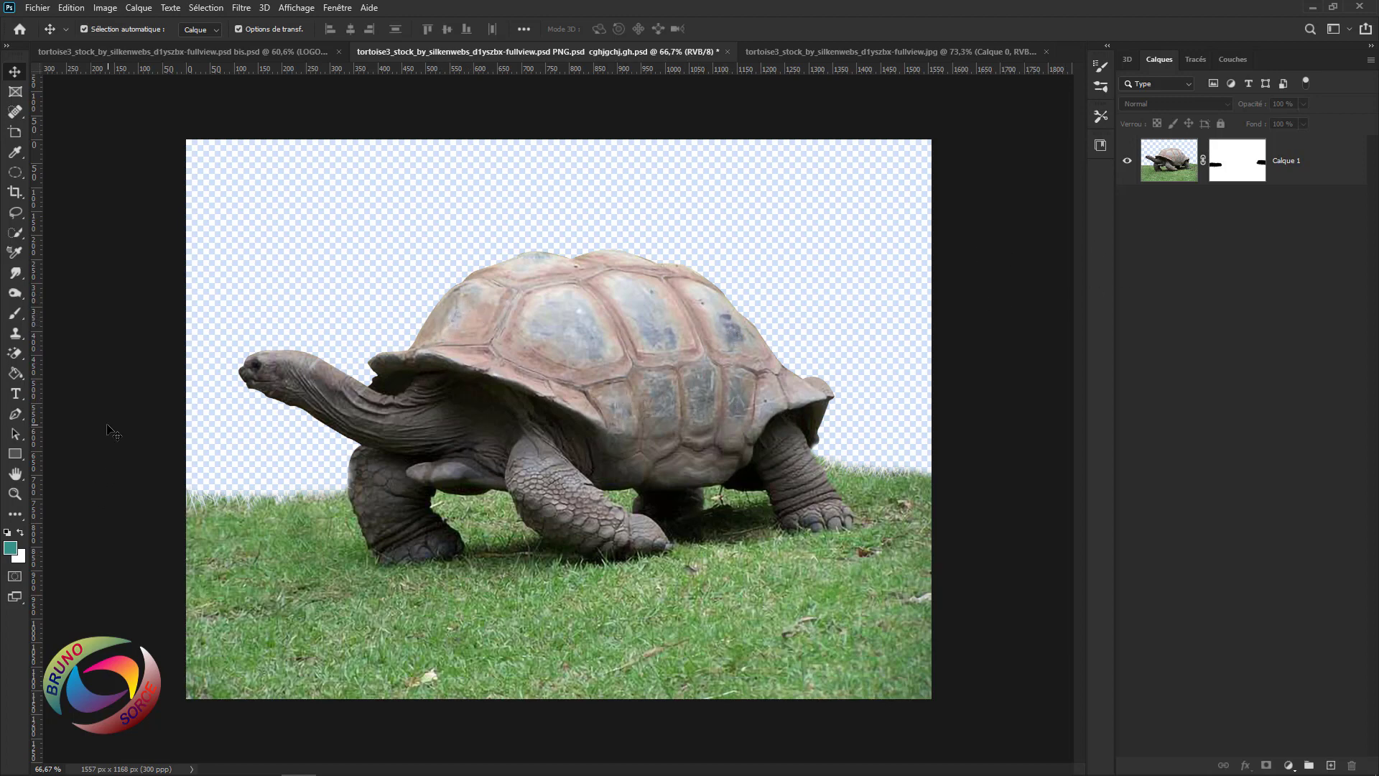
click(17, 416)
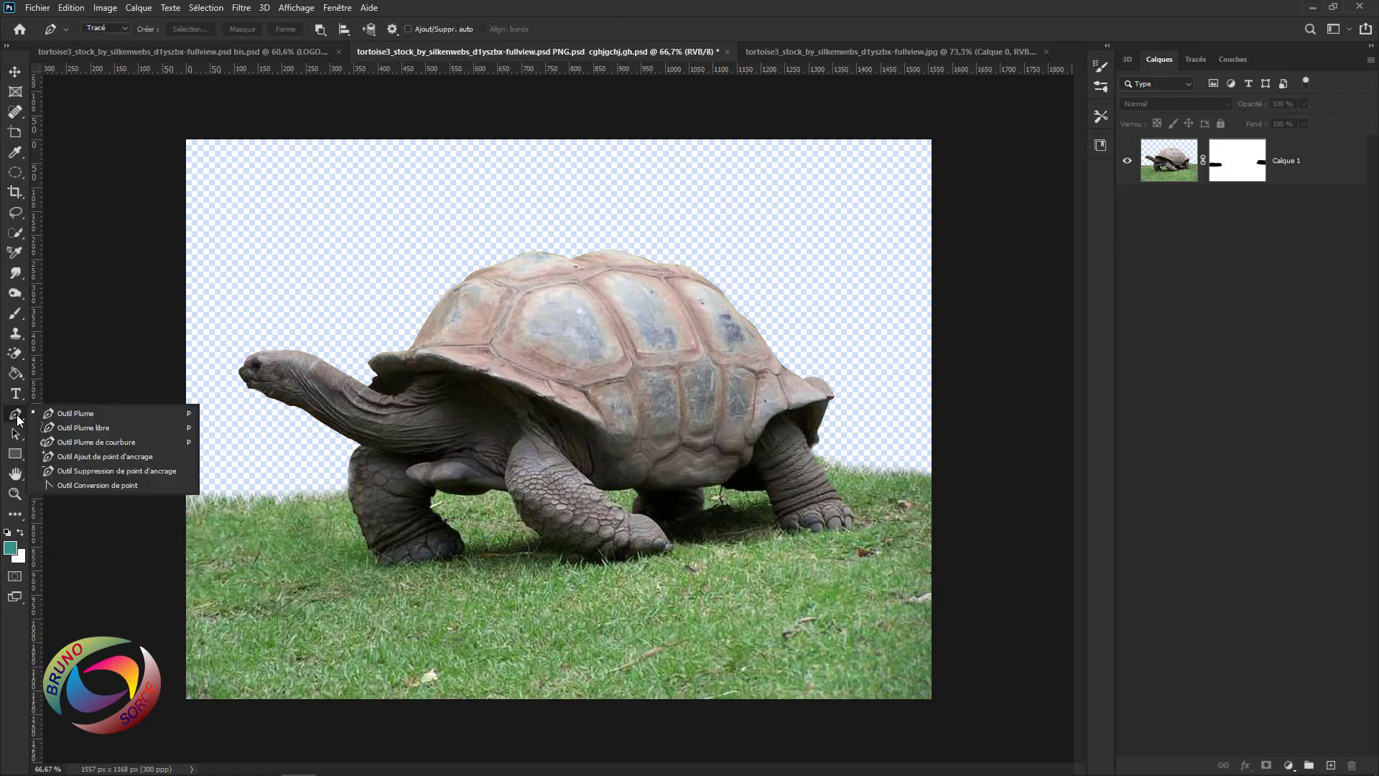
click(70, 414)
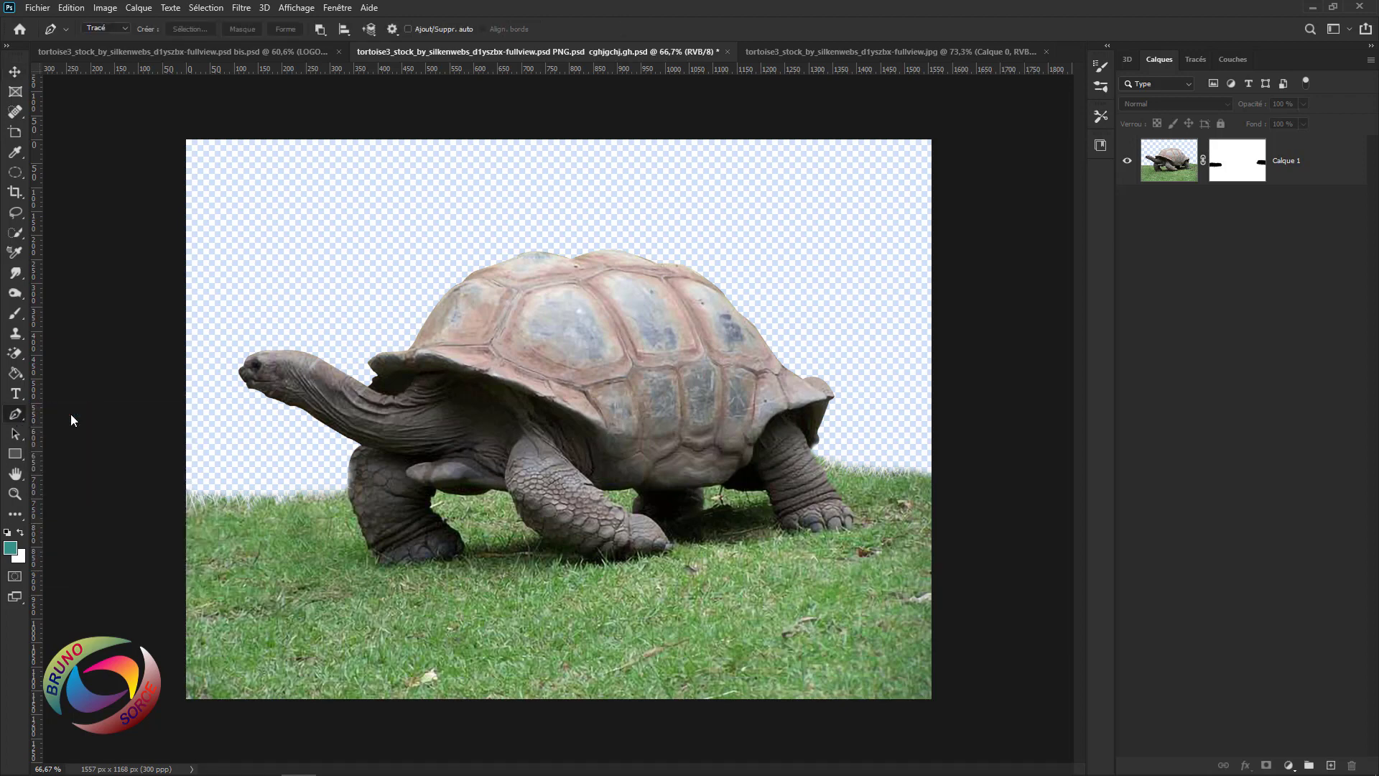
click(101, 30)
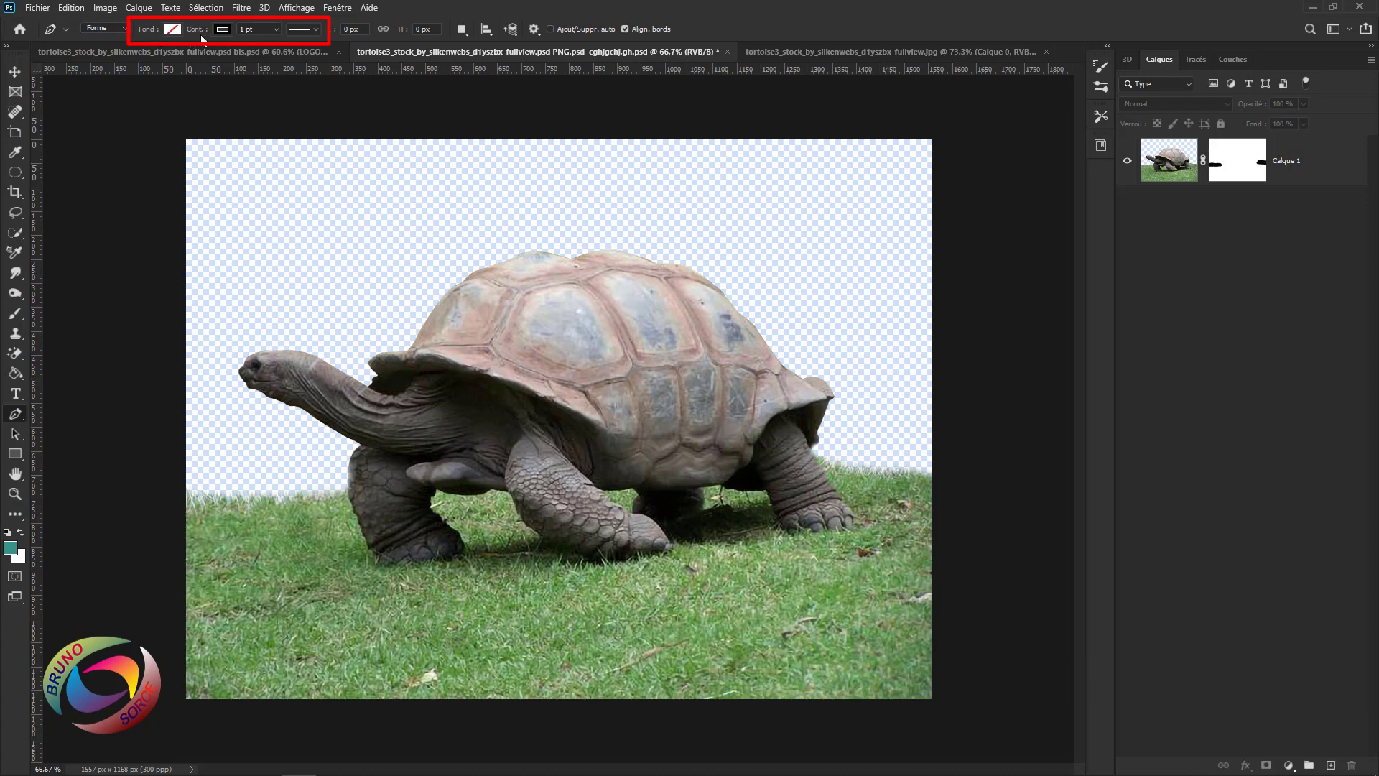
Set the shape fill to the recently used dark brown and the stroke to none.
click(171, 29)
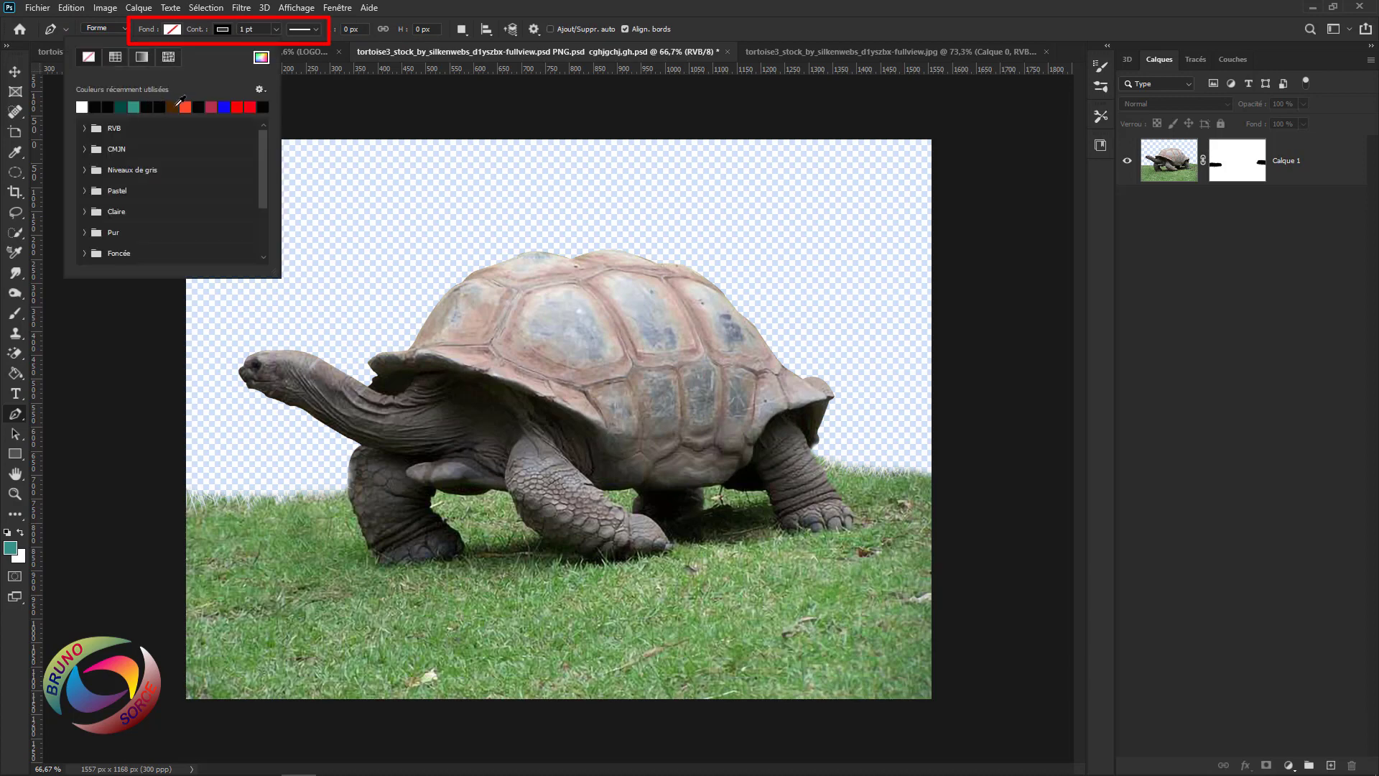
click(174, 106)
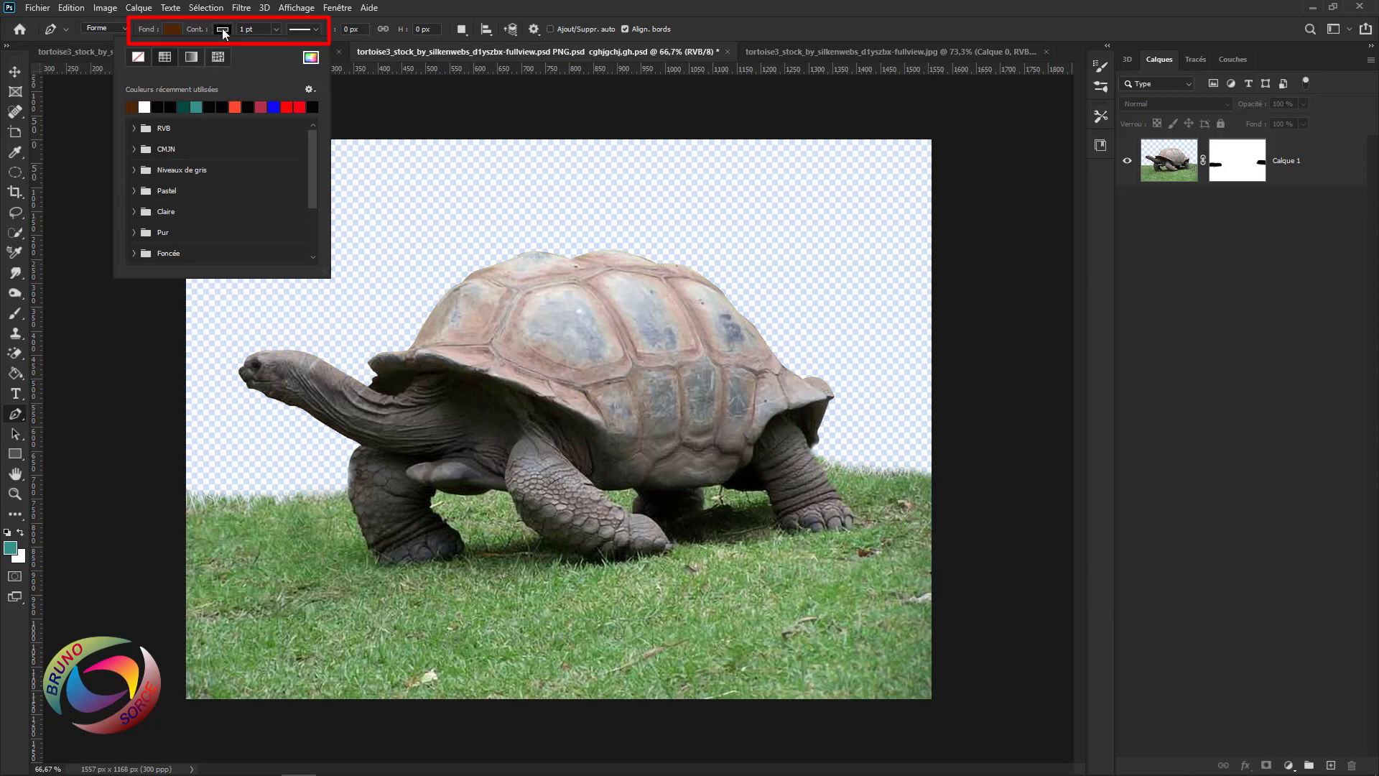
click(139, 59)
click(803, 23)
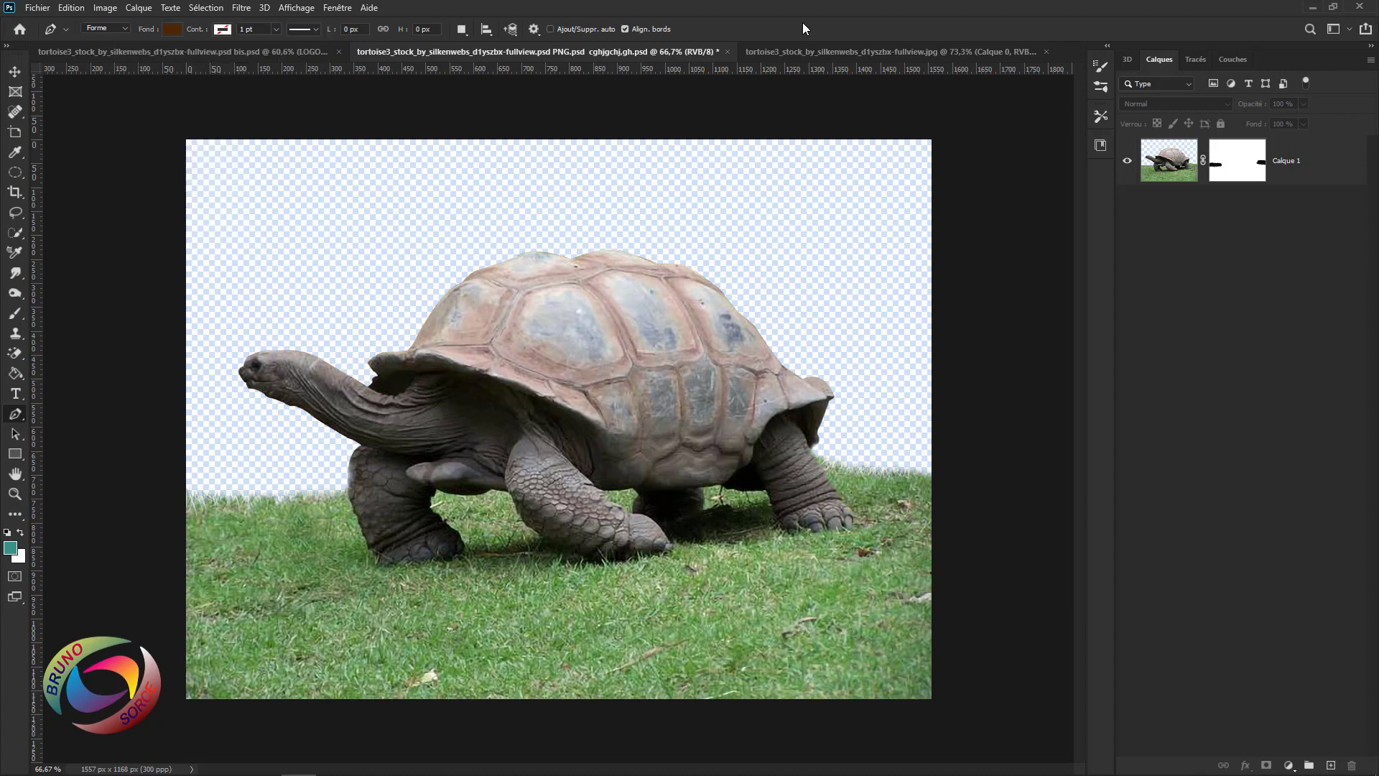
Trace the shell plate nearest the neck as a closed curved Pen shape, about 190 by 127 px.
scroll(515, 330, up, 2)
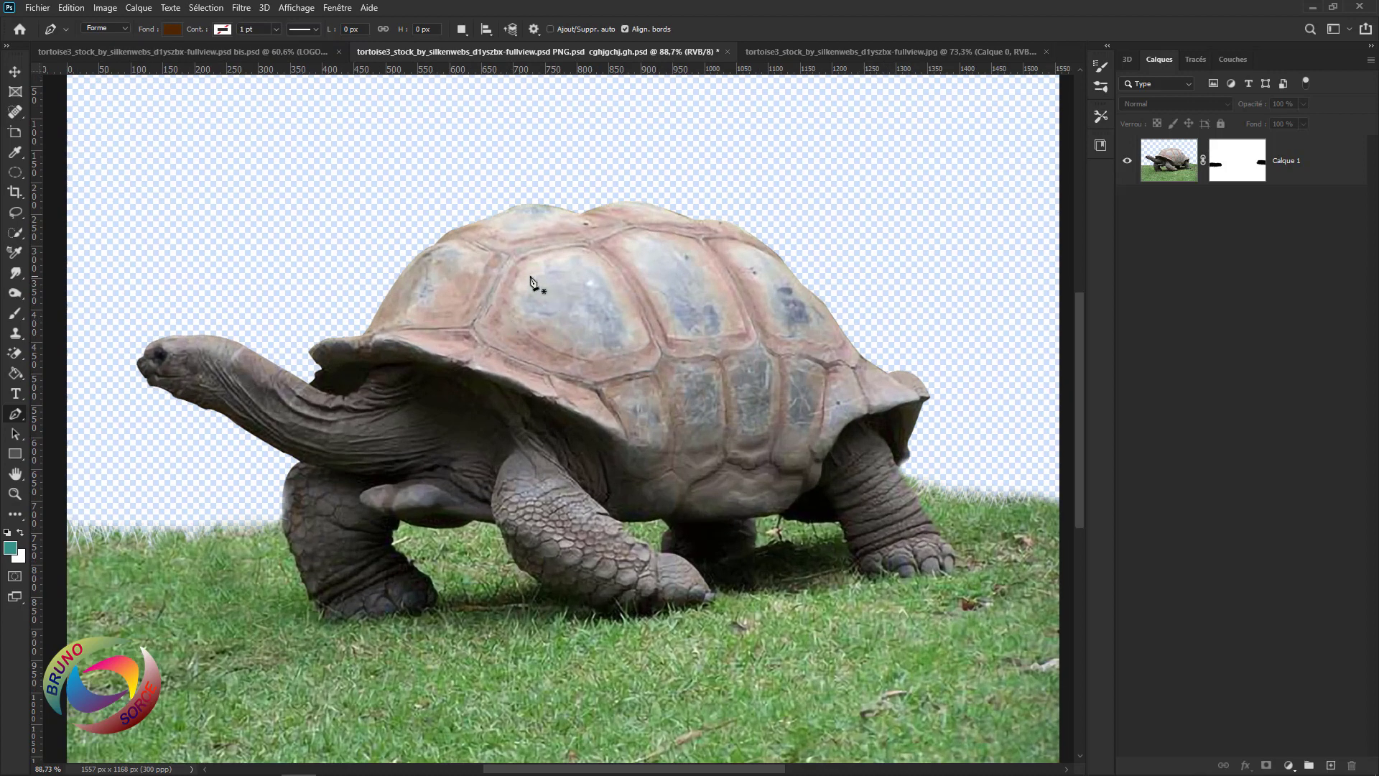
click(381, 326)
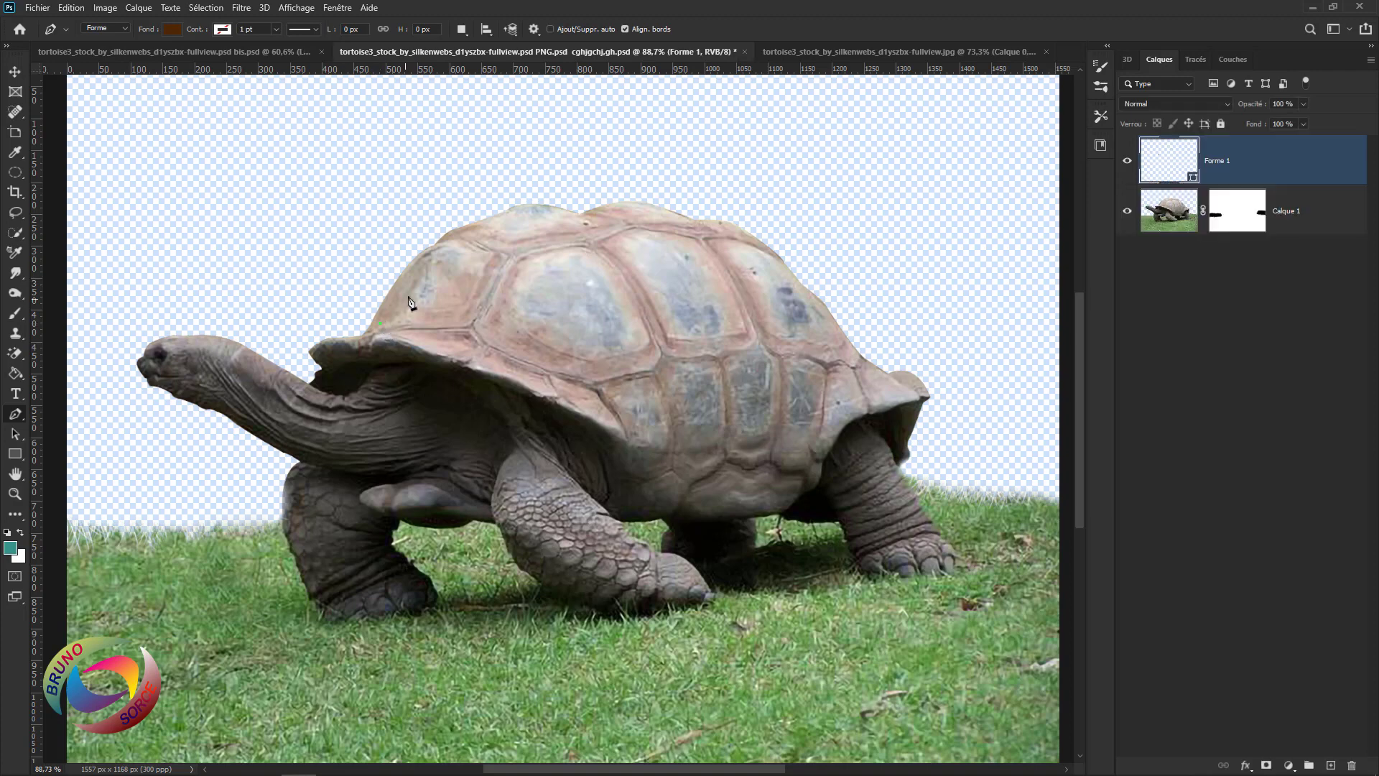
click(453, 250)
drag(453, 251, 493, 249)
scroll(409, 281, up, 2)
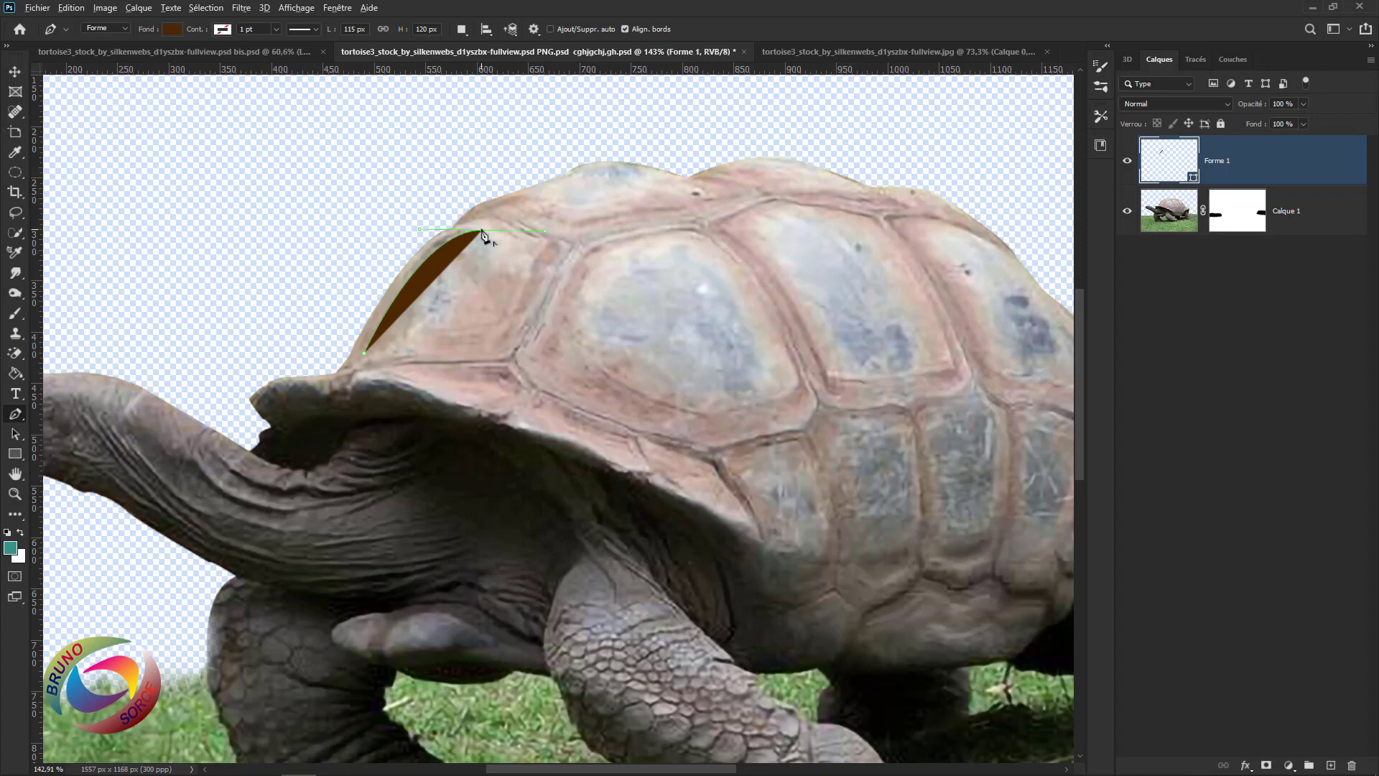
drag(510, 239, 529, 258)
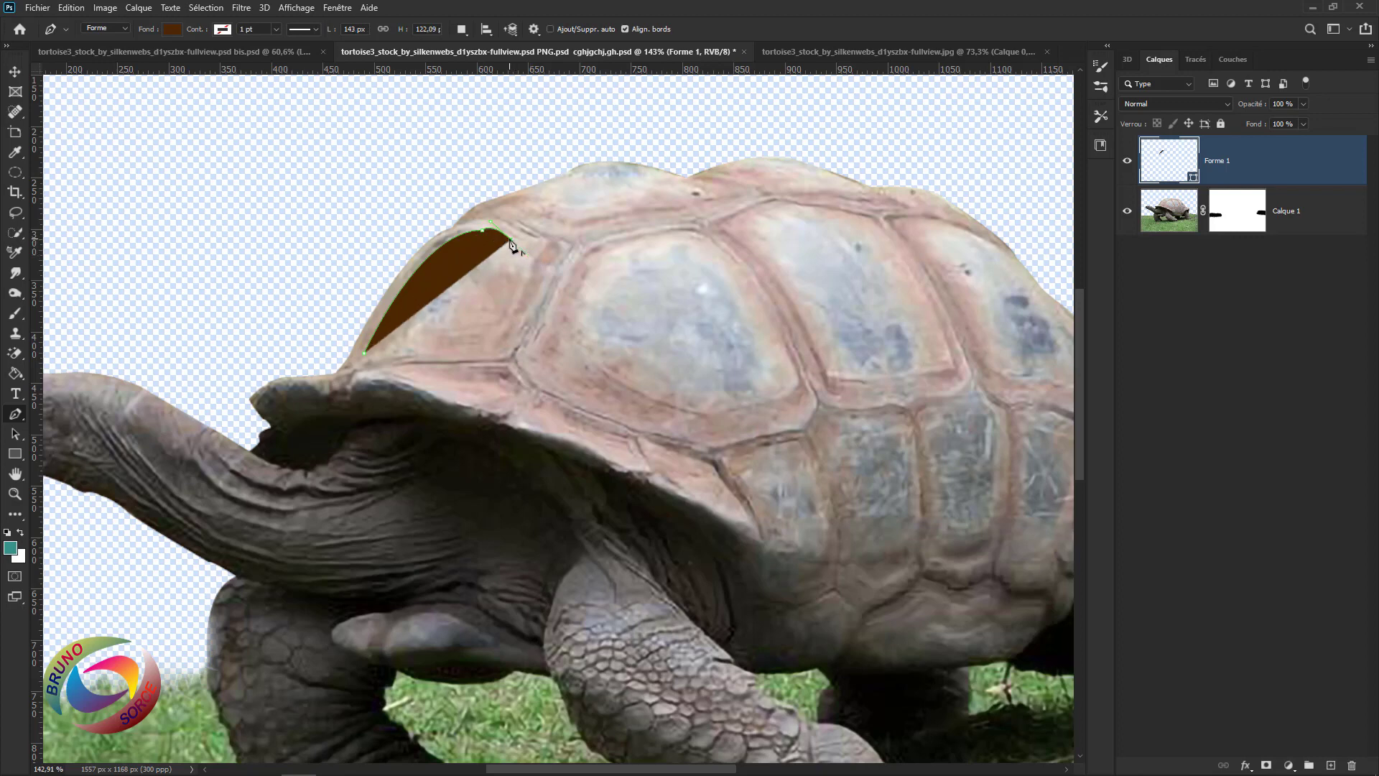
click(561, 251)
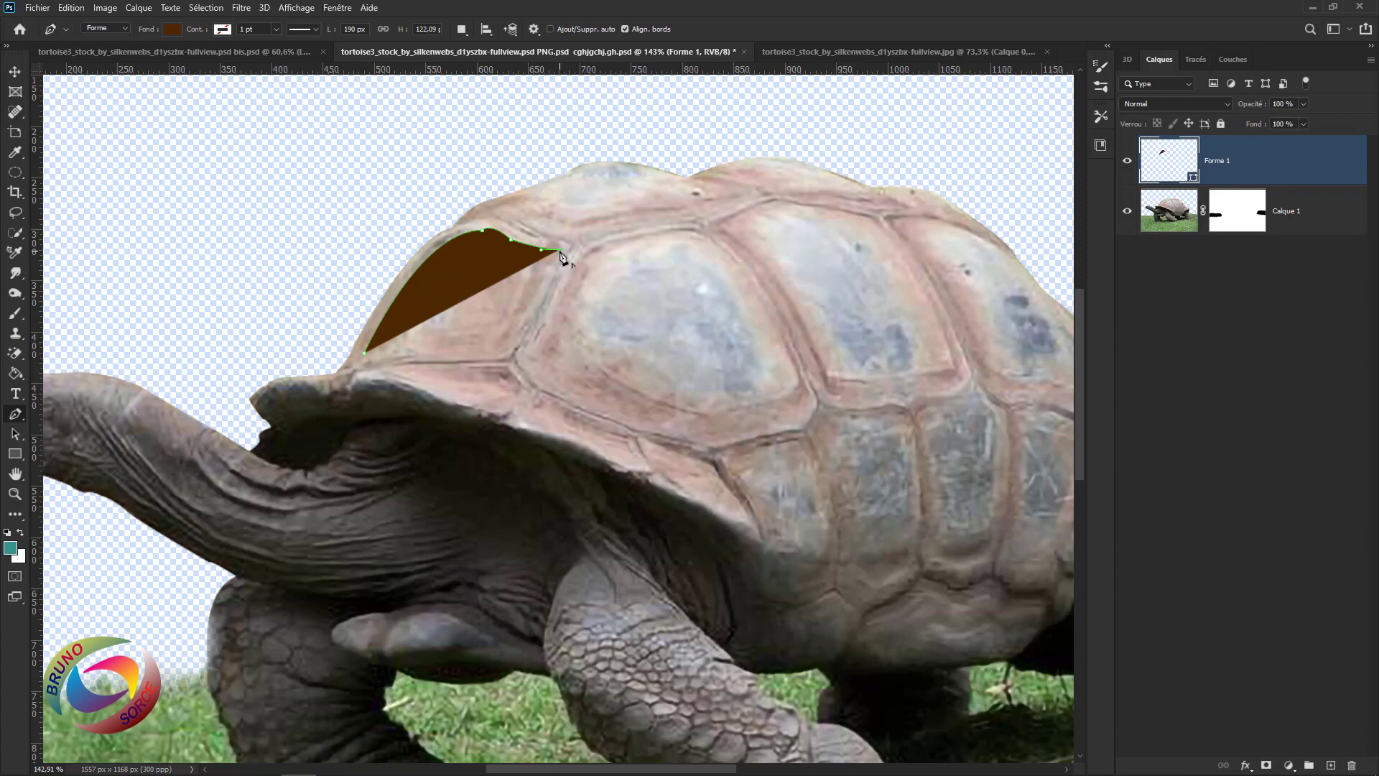
click(506, 352)
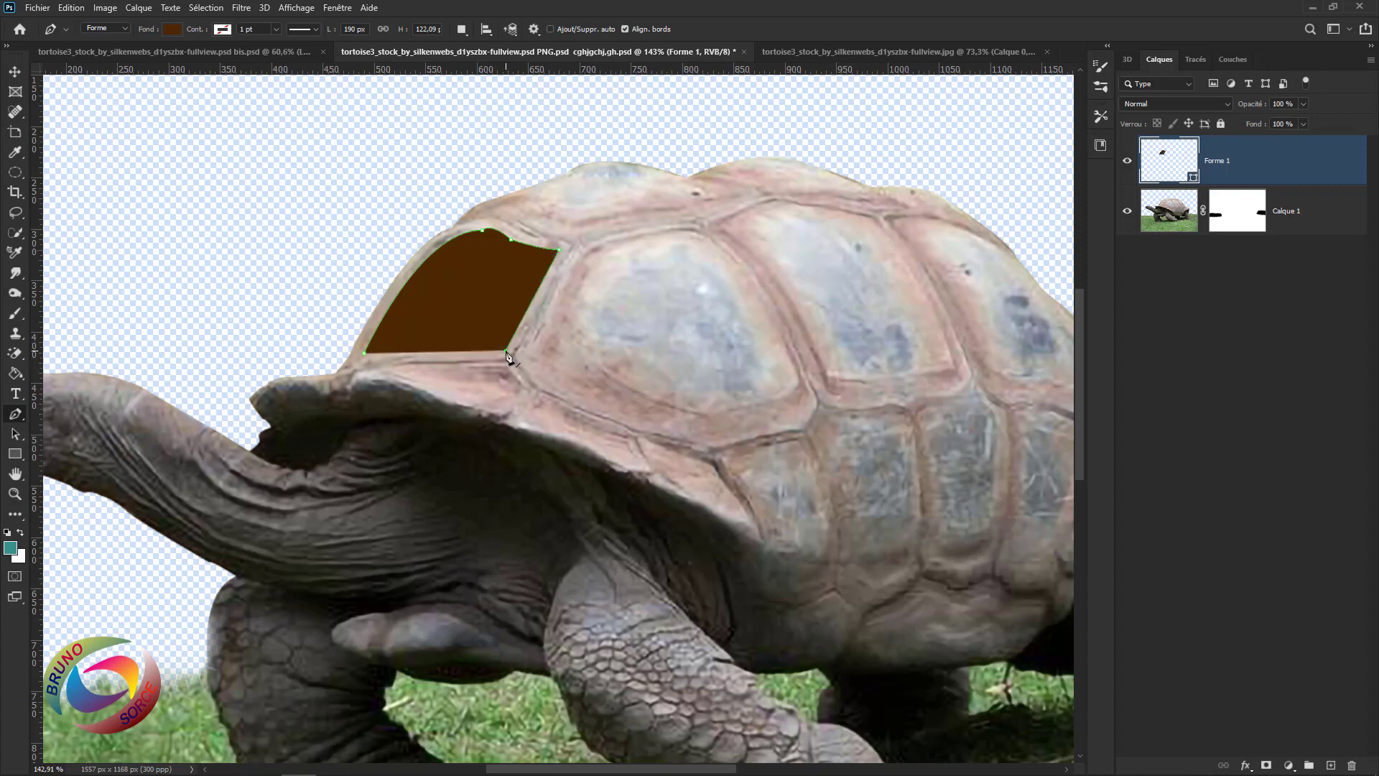
click(364, 355)
drag(355, 352, 332, 344)
Trace the second large upper shell plate from the neck as a closed curved Pen shape, about 269 by 200 px.
click(588, 255)
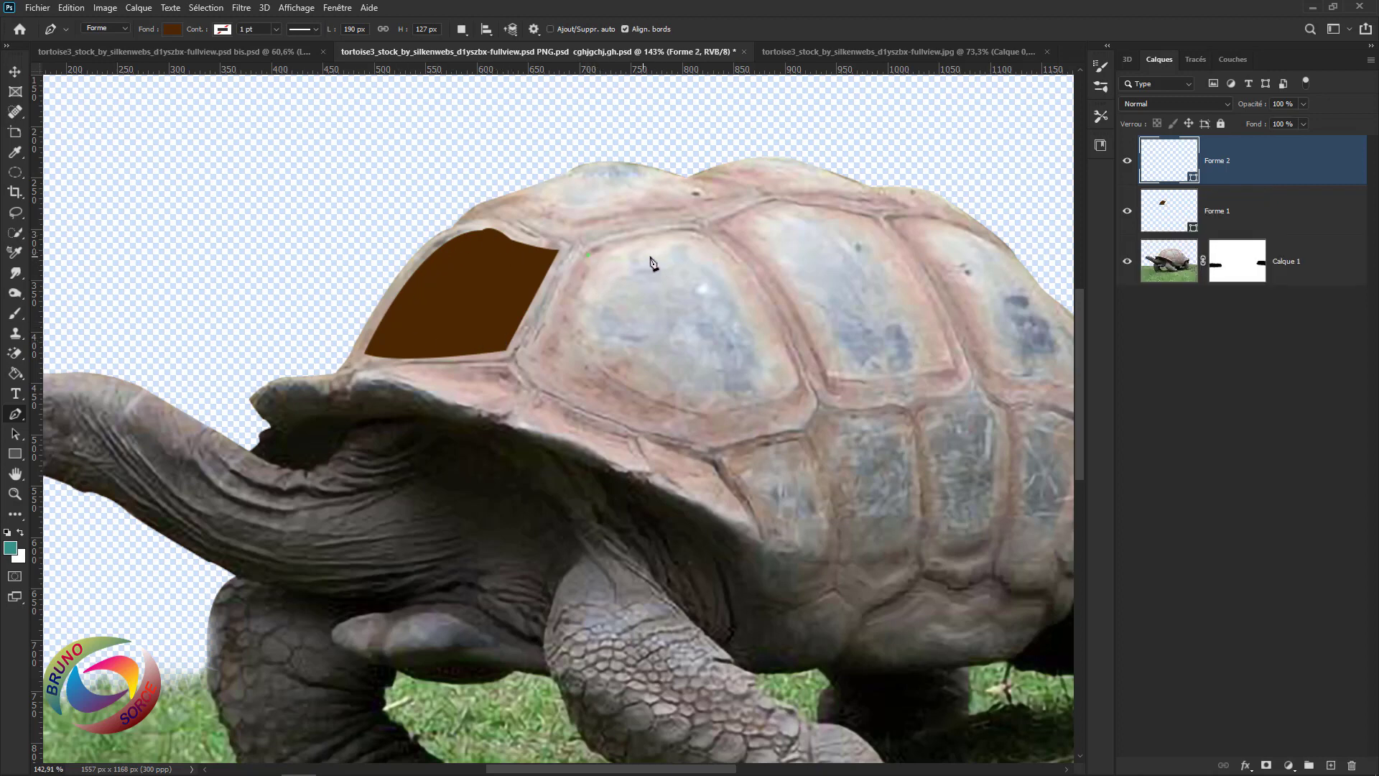
drag(706, 238, 722, 250)
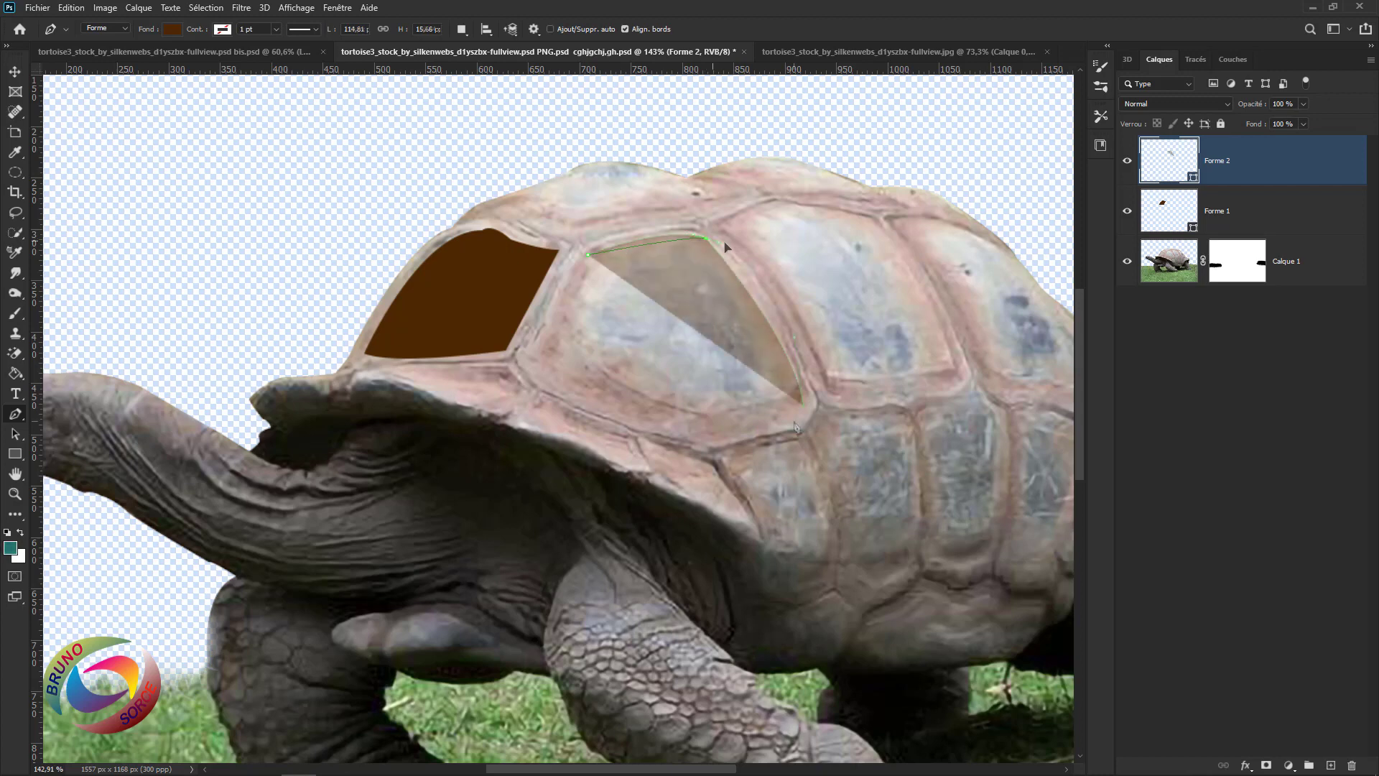
click(802, 406)
click(711, 439)
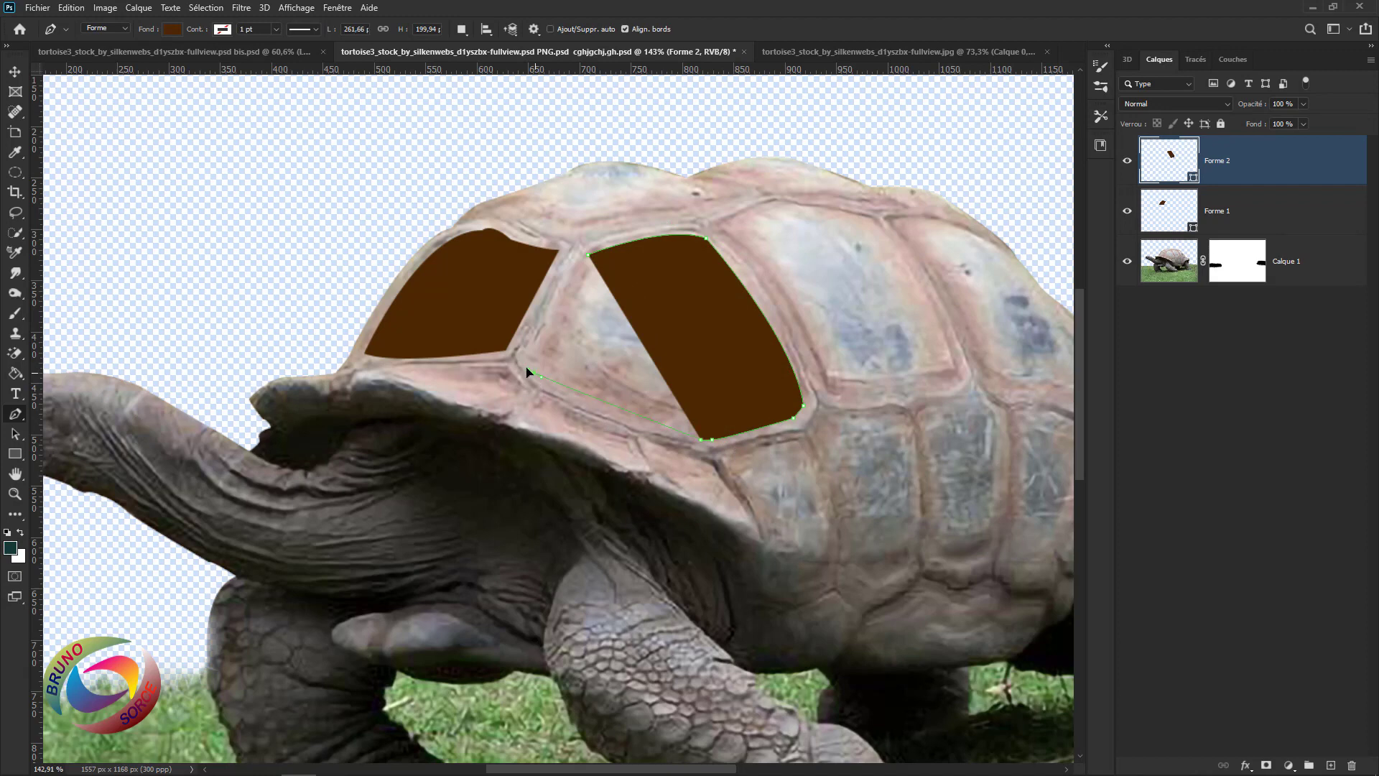
click(534, 373)
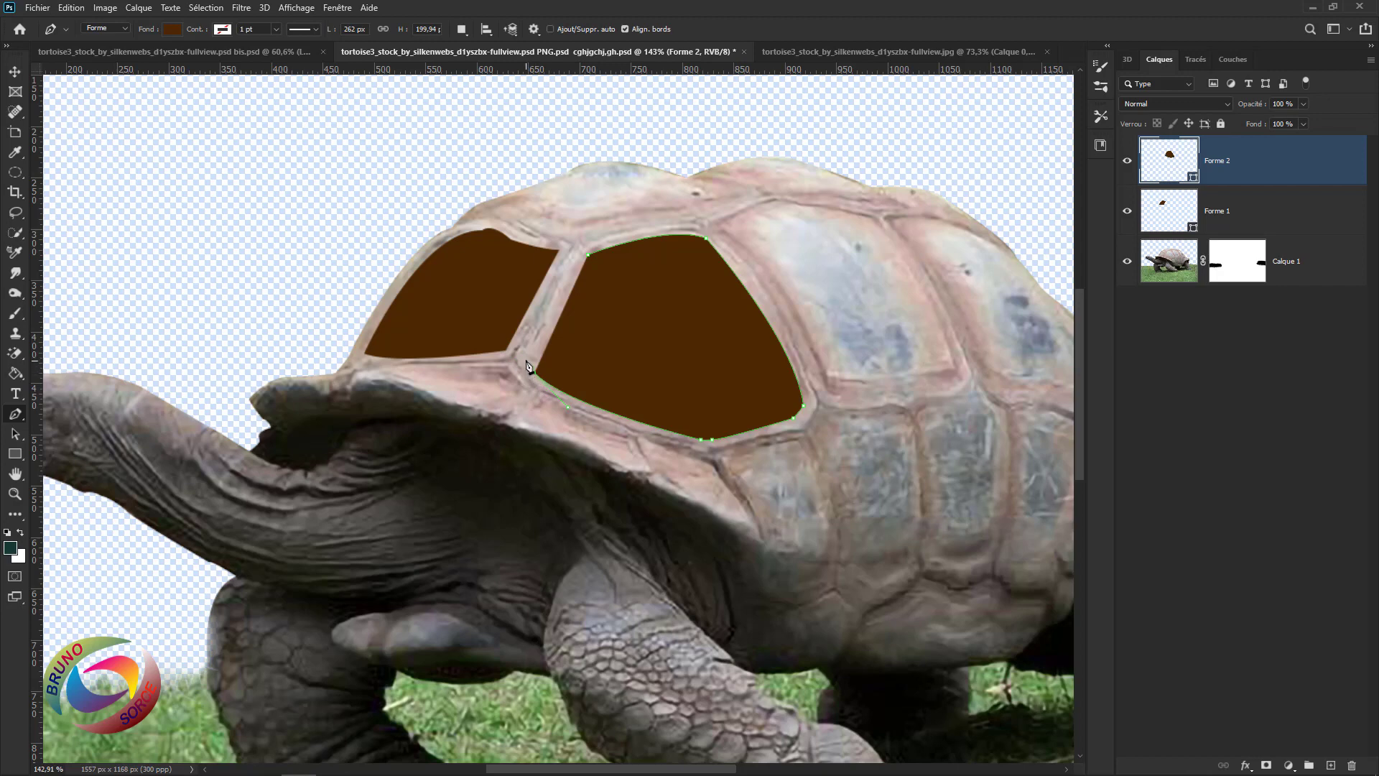
click(529, 358)
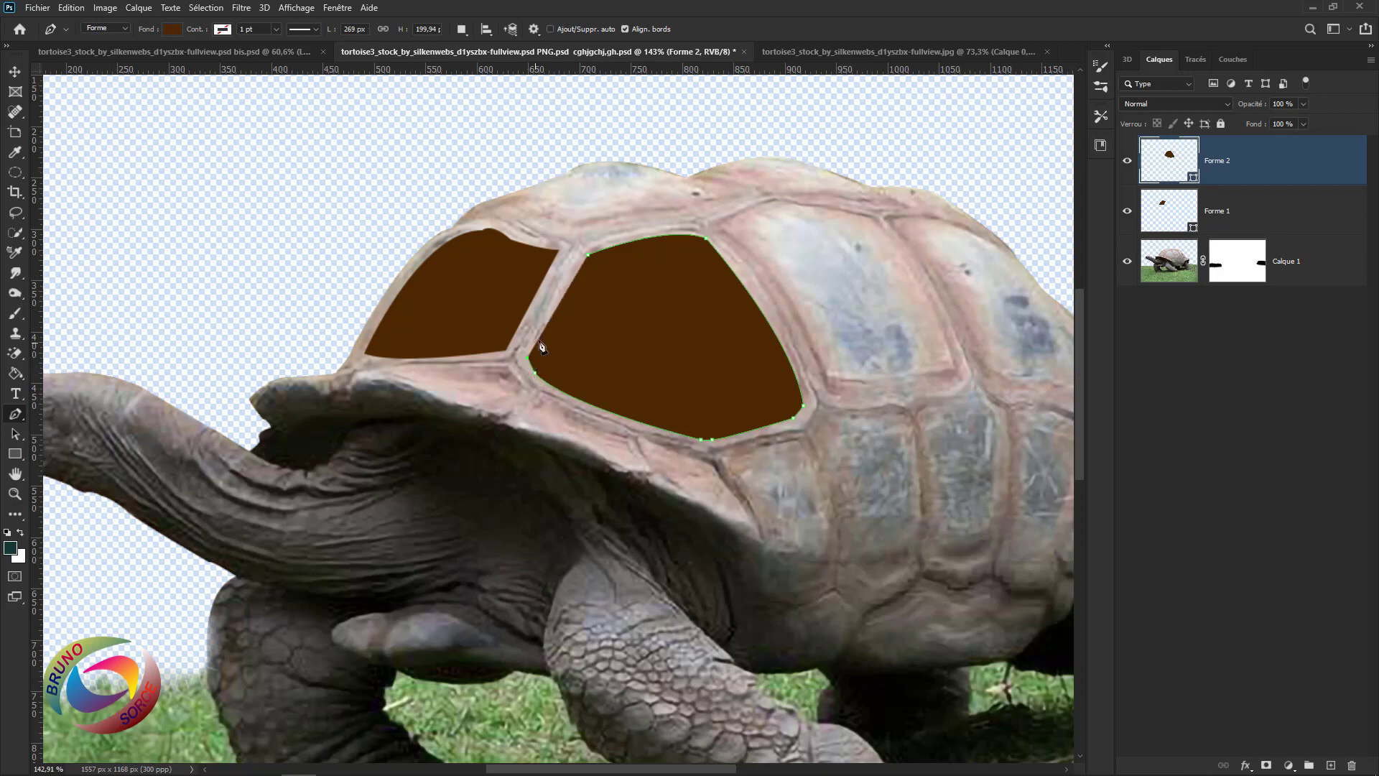
click(588, 255)
drag(591, 256, 622, 250)
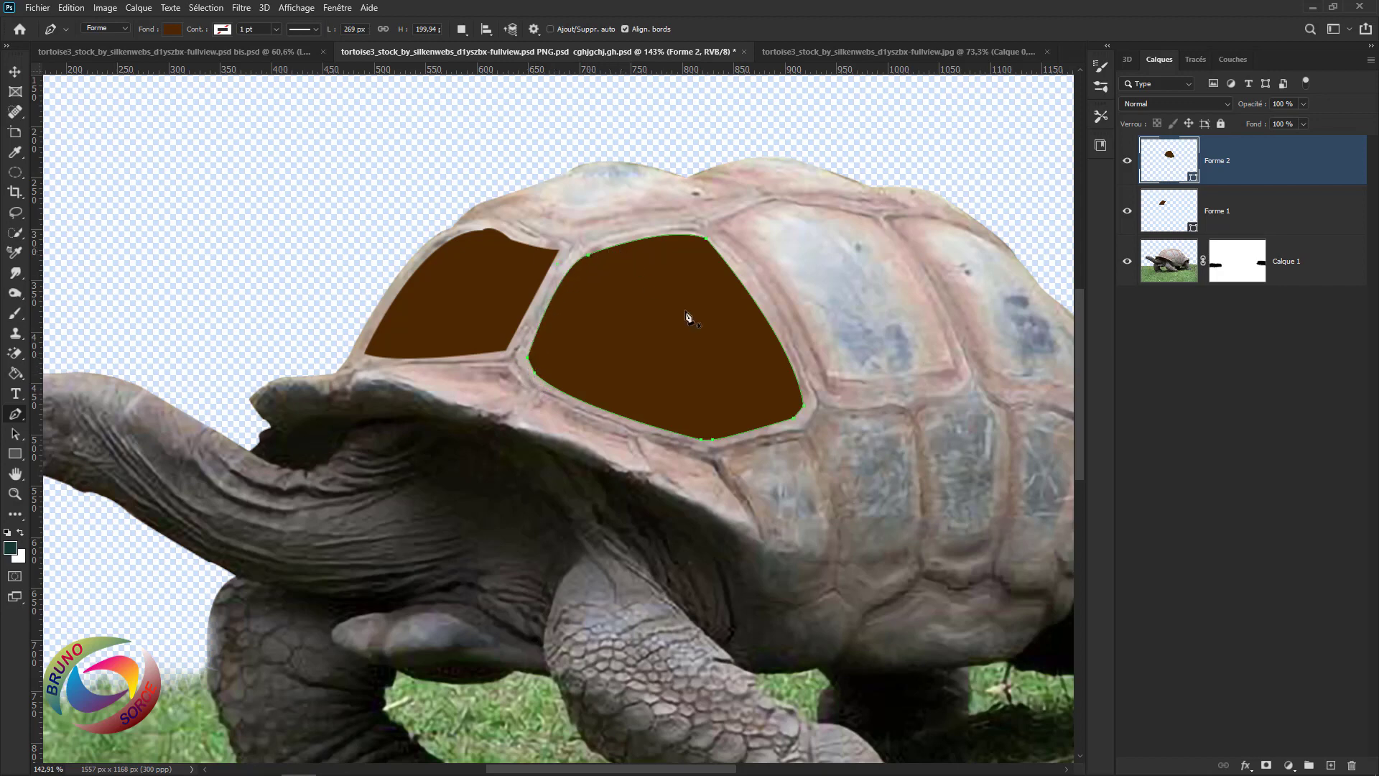
Trace the third large upper shell plate as a closed curved Pen shape, about 216 by 183 px.
click(733, 228)
click(776, 209)
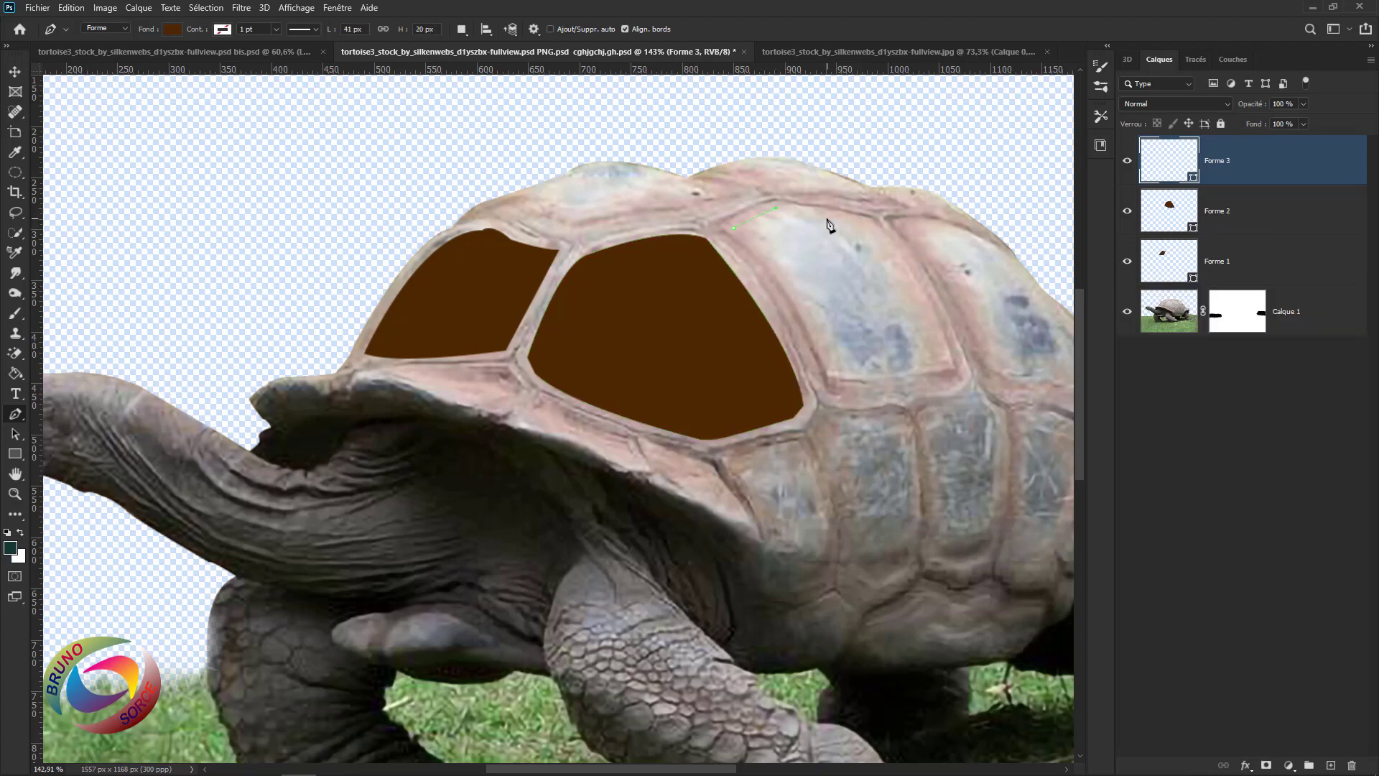
click(871, 225)
drag(955, 372, 902, 393)
drag(788, 395, 788, 394)
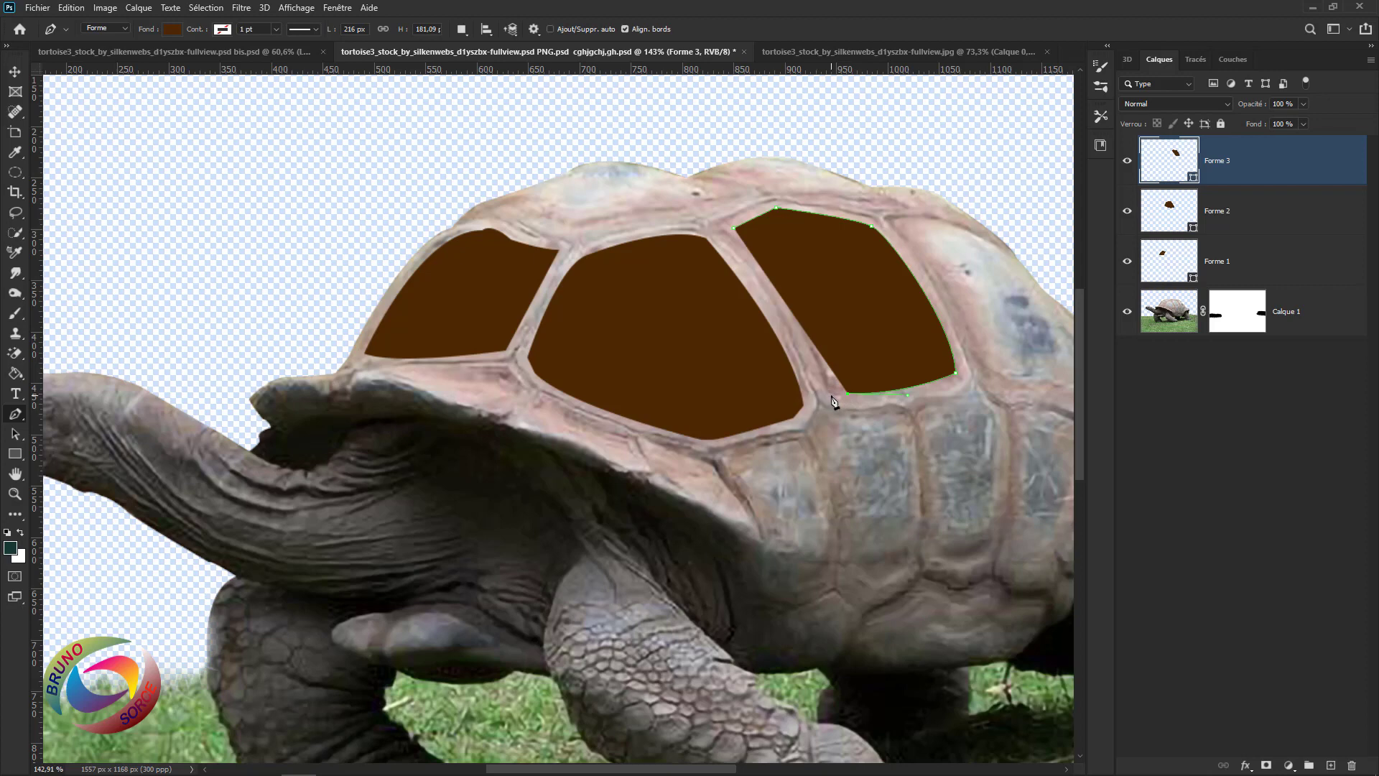
click(831, 395)
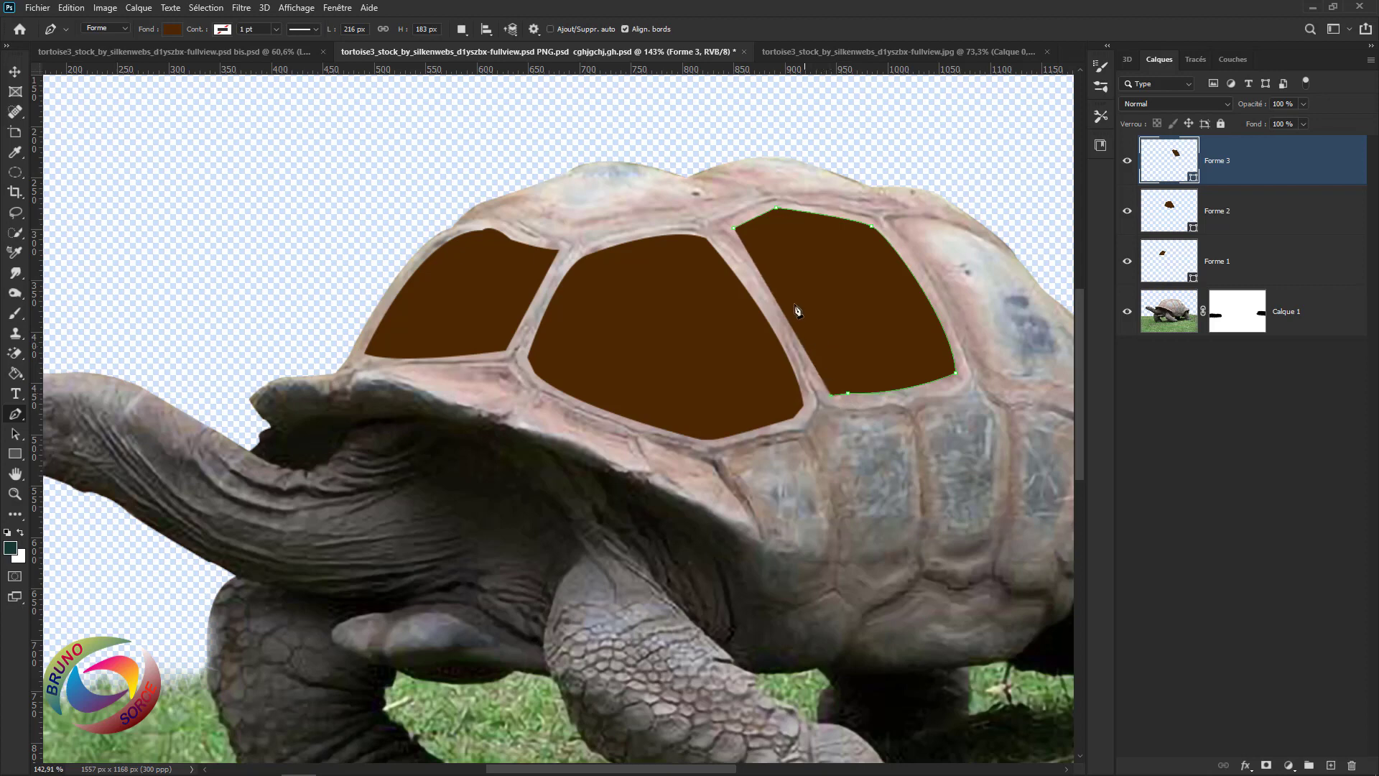
click(734, 228)
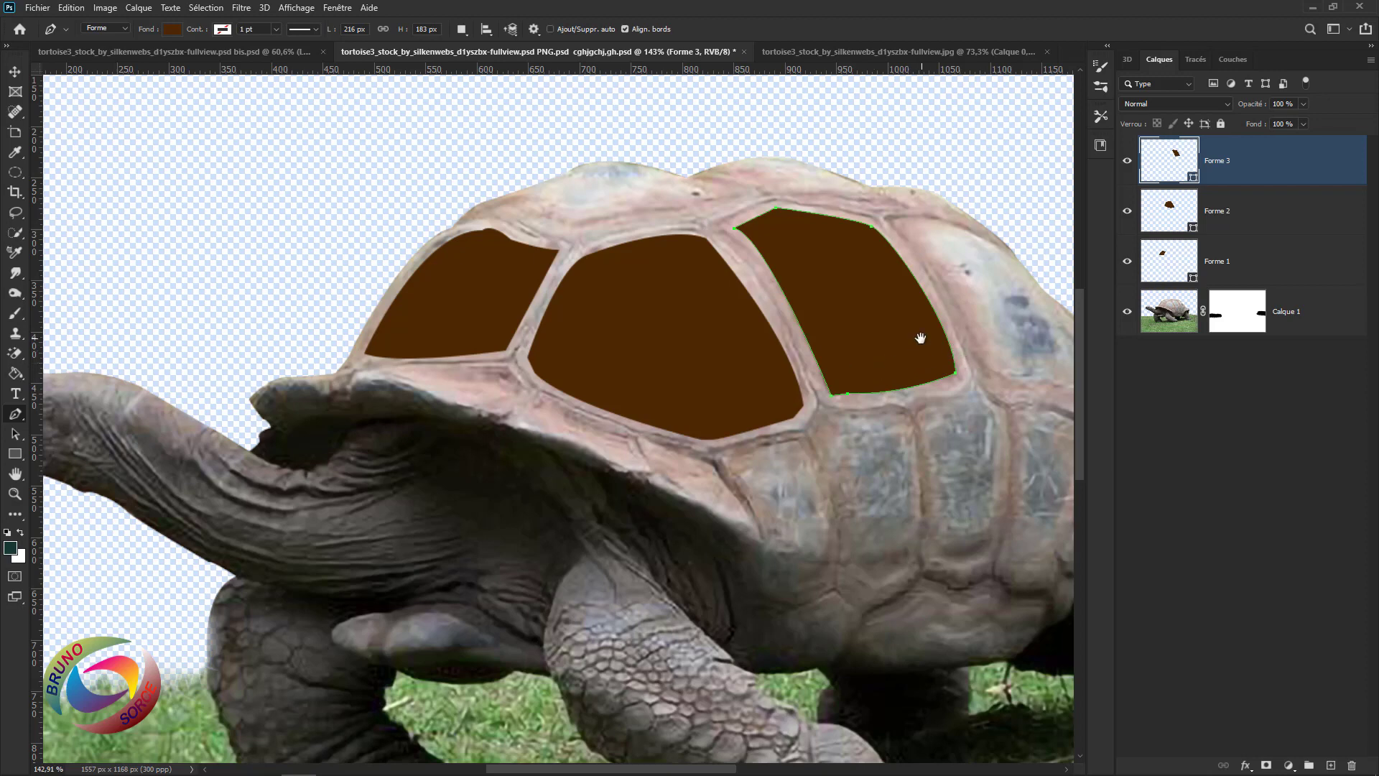
Trace the fourth upper shell plate, the one nearest the tail, as a closed curved Pen shape.
drag(921, 338, 724, 320)
click(710, 209)
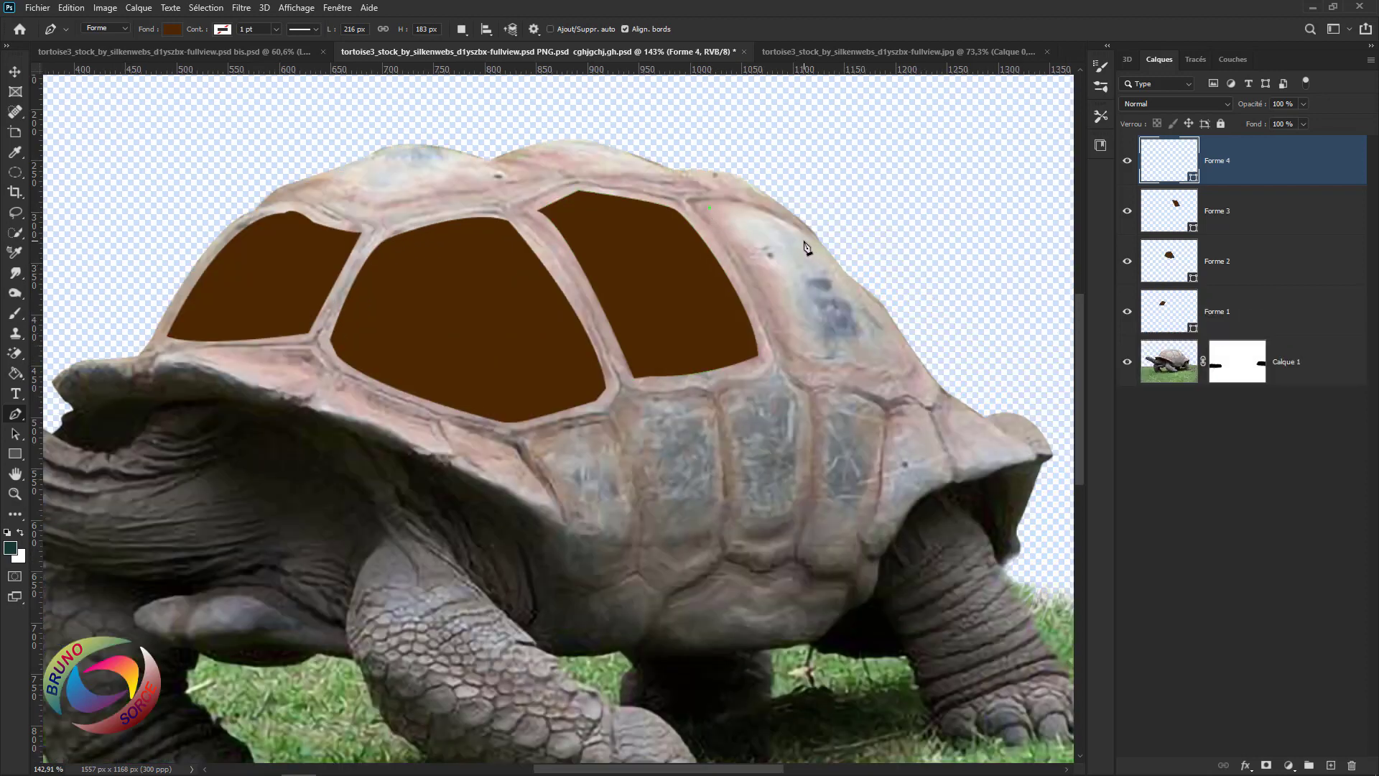
drag(803, 240, 826, 268)
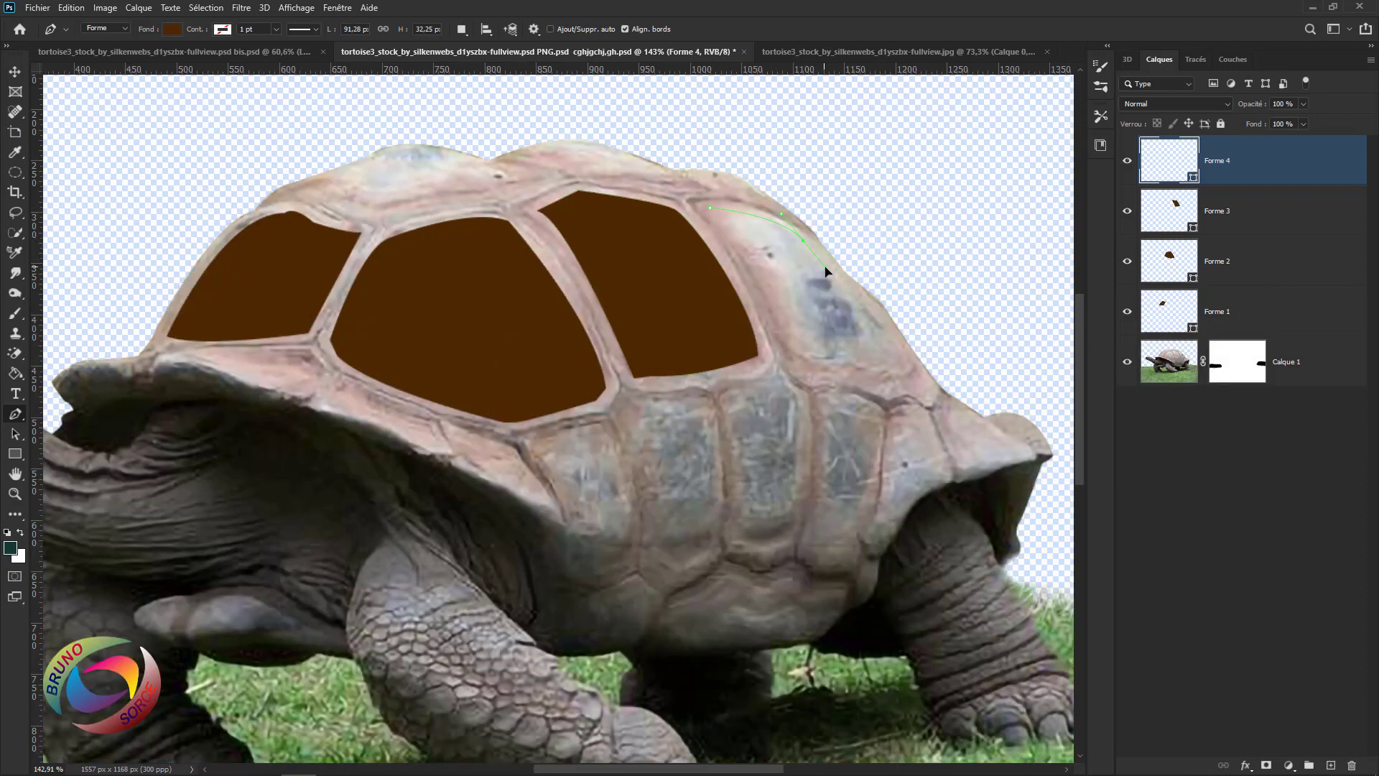
click(907, 368)
drag(914, 405, 912, 400)
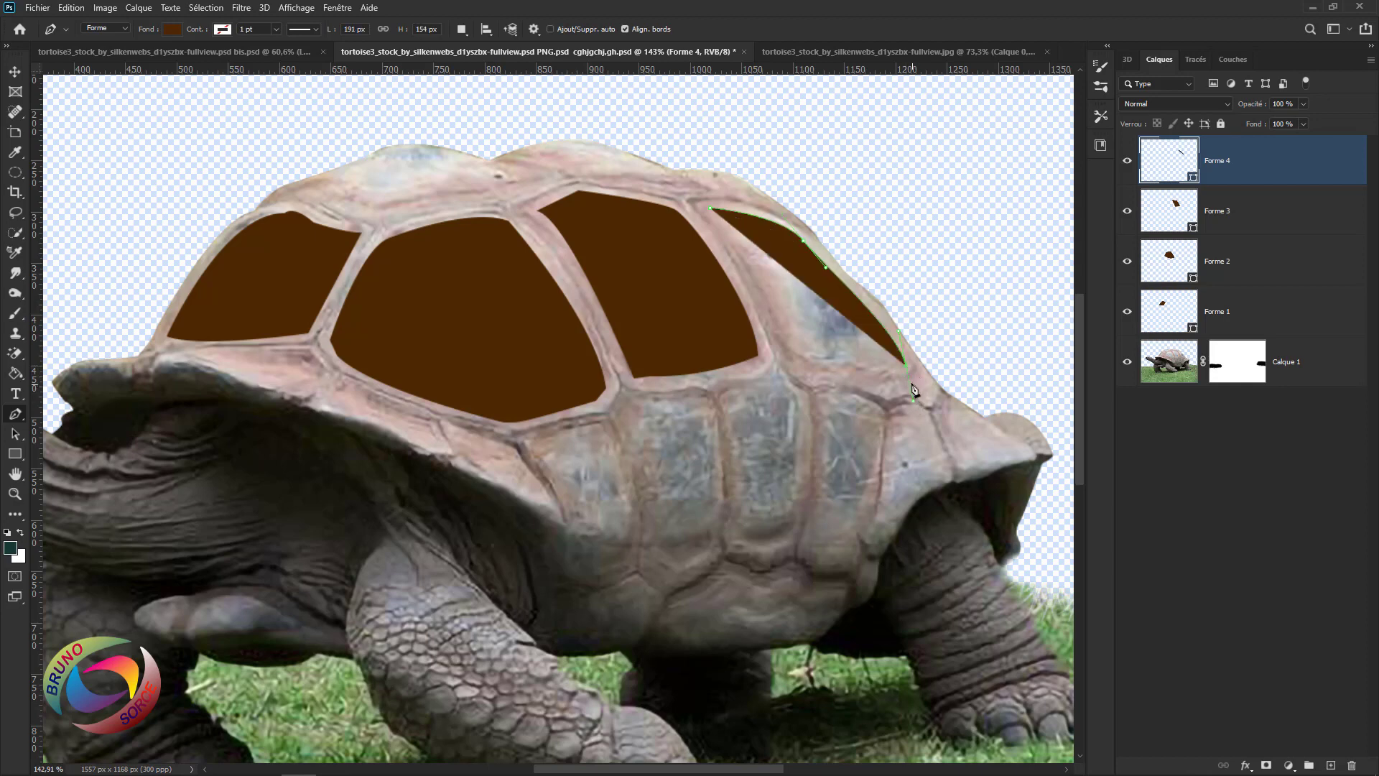
click(877, 383)
click(859, 380)
click(791, 363)
click(710, 209)
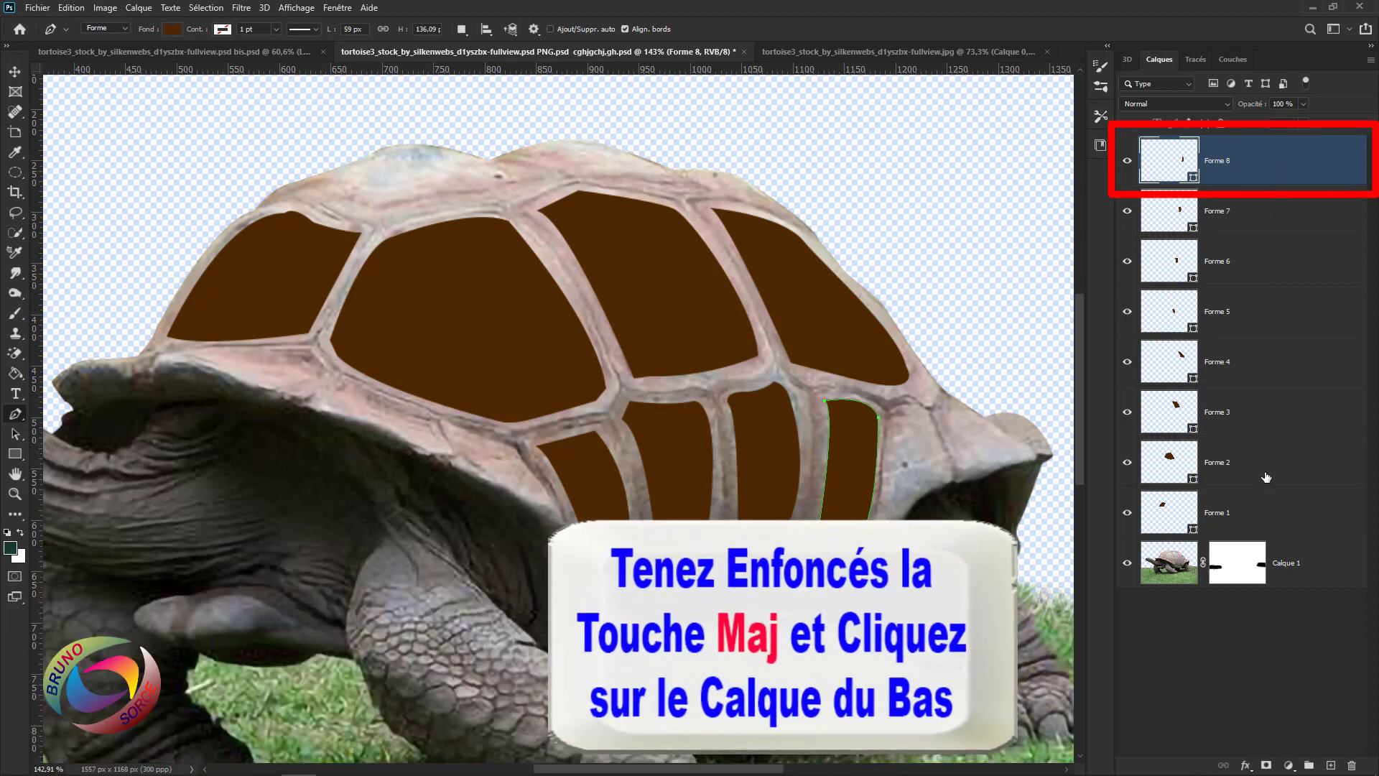
Select all eight shape layers from Forme 8 down to Forme 1 and merge them into a single shape layer.
shift+click(1300, 516)
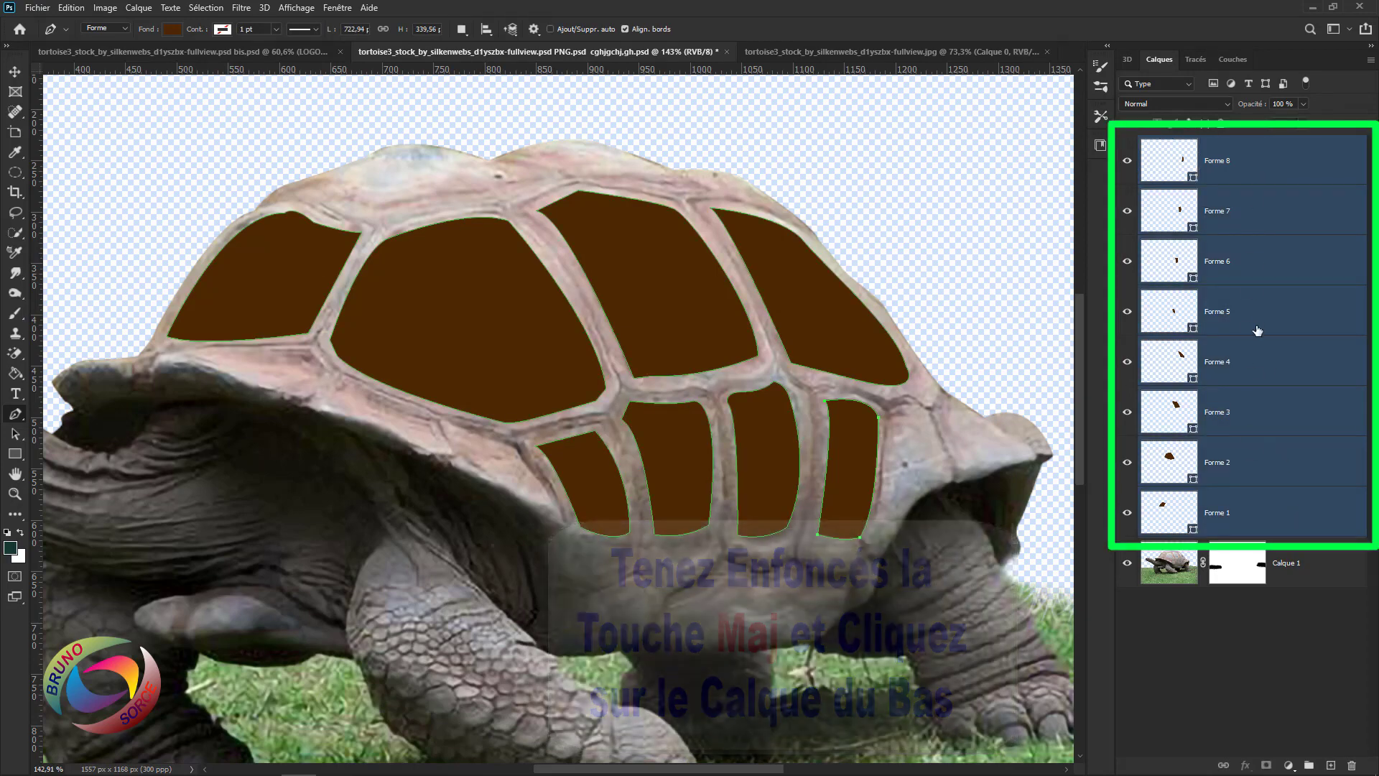
right_click(1258, 311)
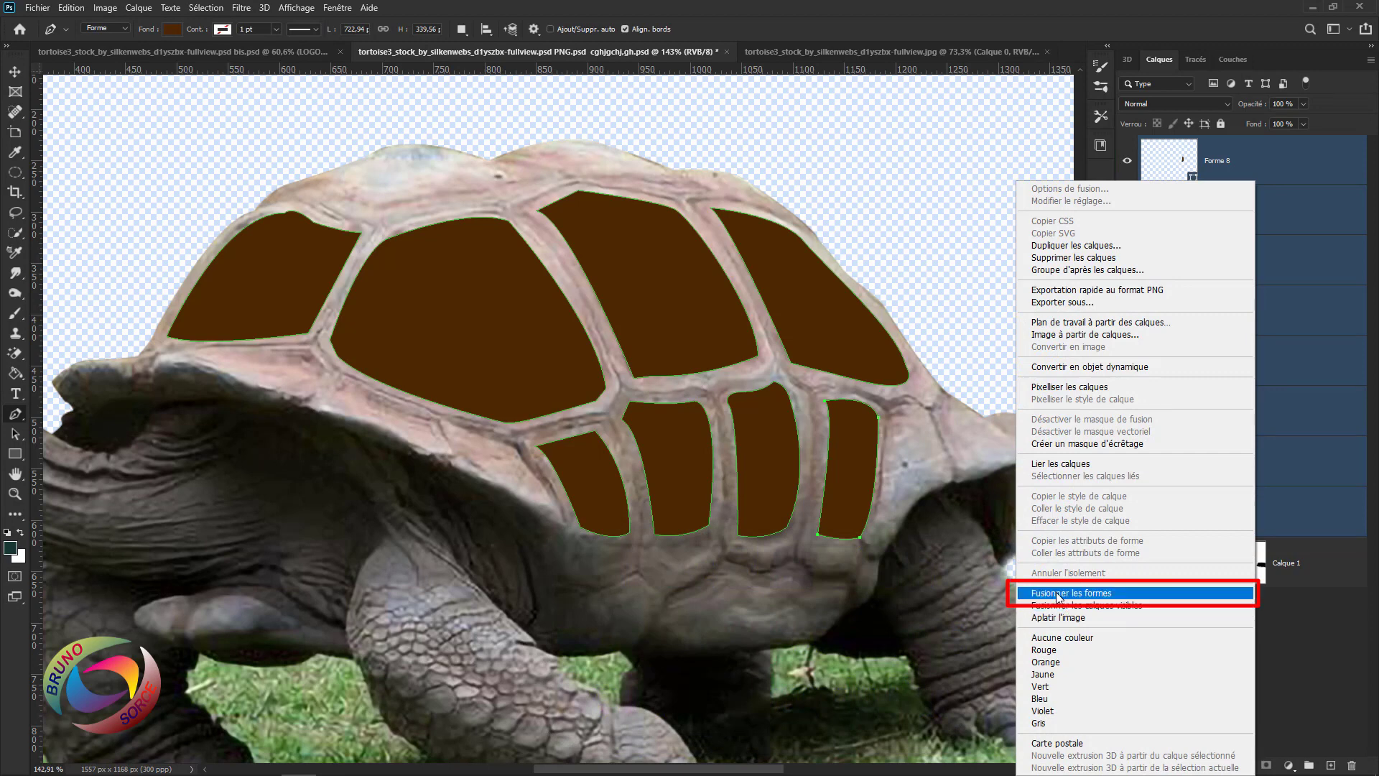
click(1058, 594)
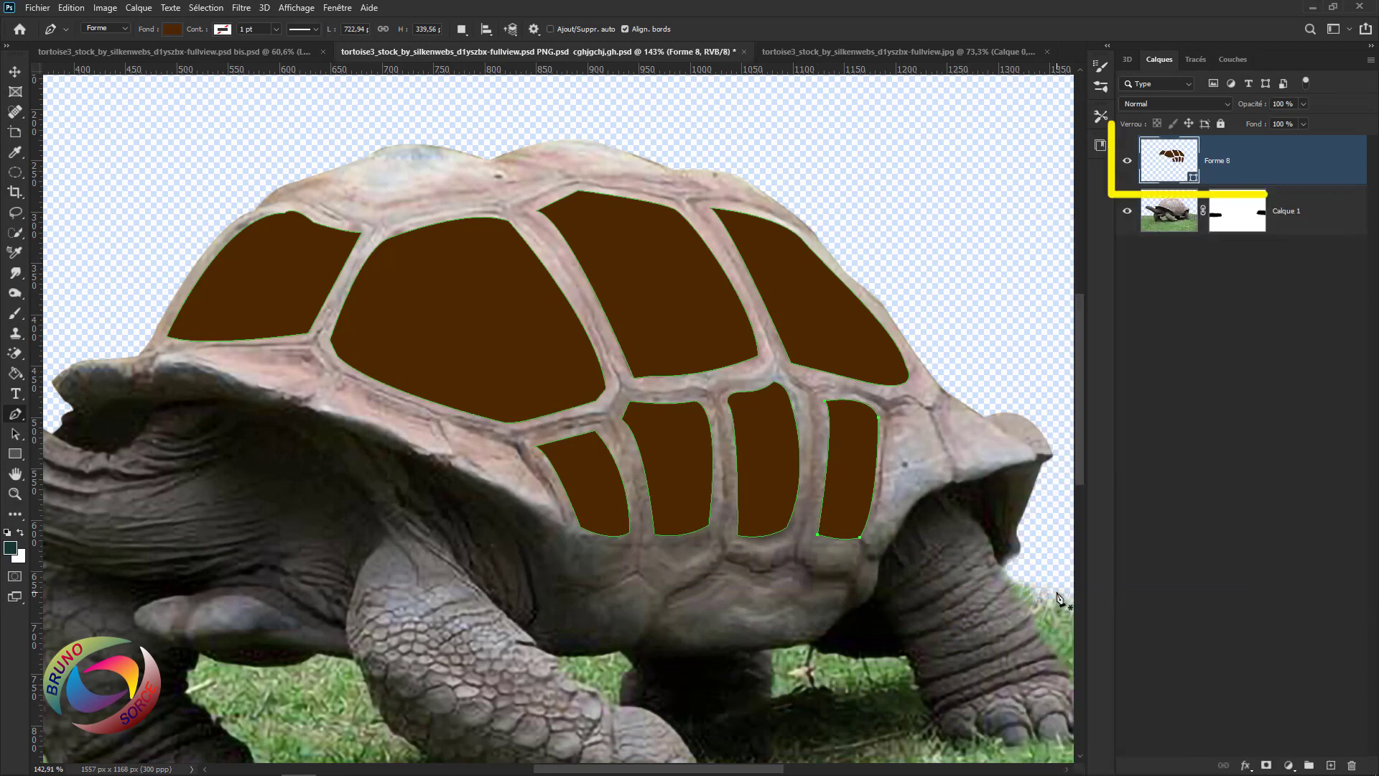
Rasterize the merged Forme 8 layer, toggle its visibility to compare against the shell, and fit the whole image in view.
right_click(1241, 172)
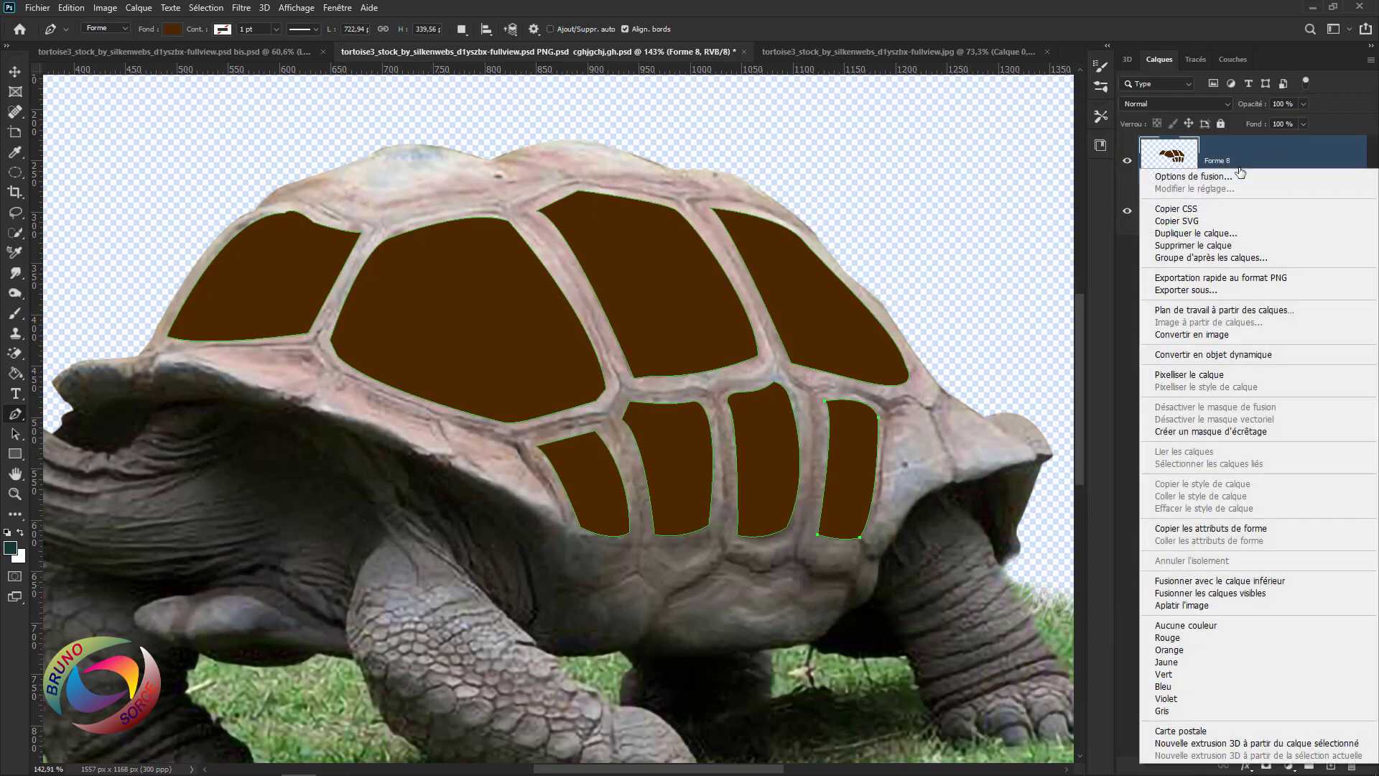
click(1167, 375)
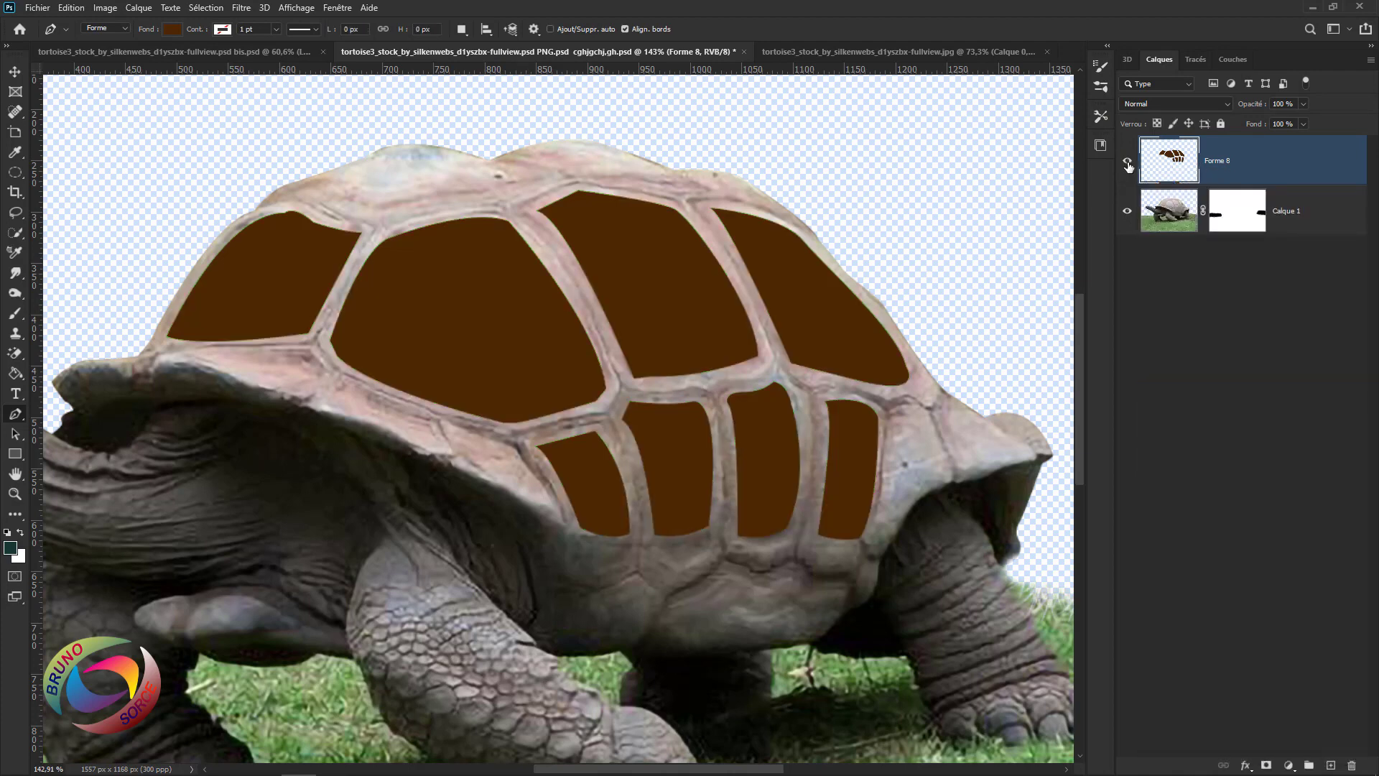
click(1127, 163)
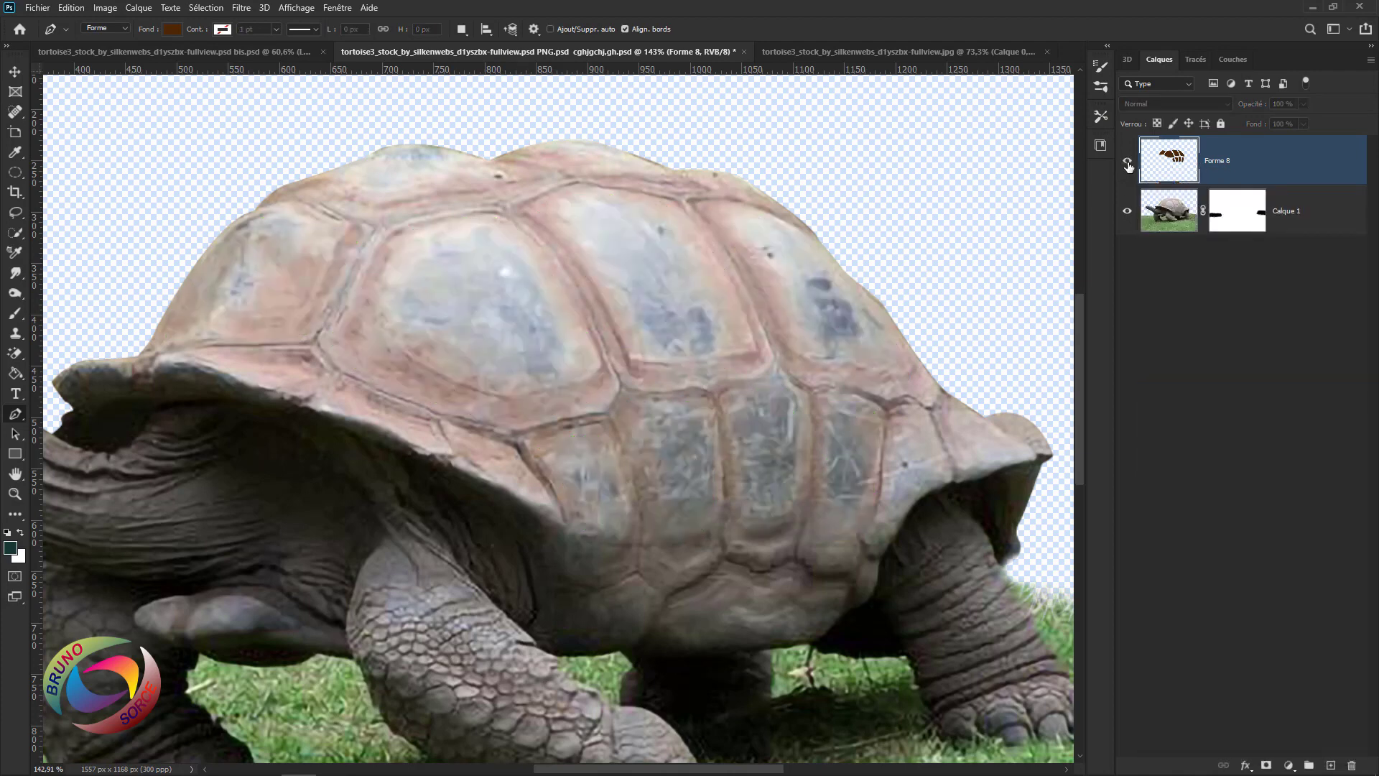
click(1127, 162)
key(ctrl+0)
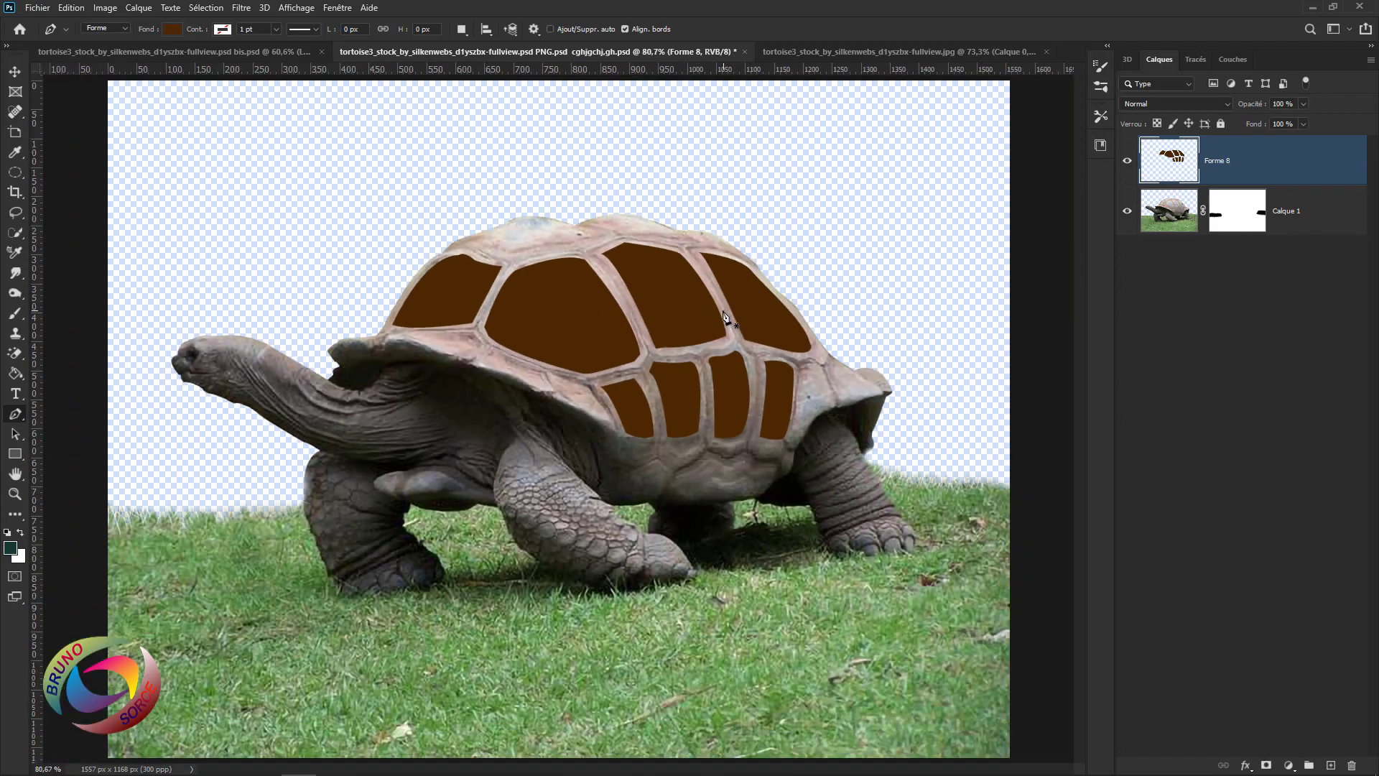
scroll(654, 323, down, 1)
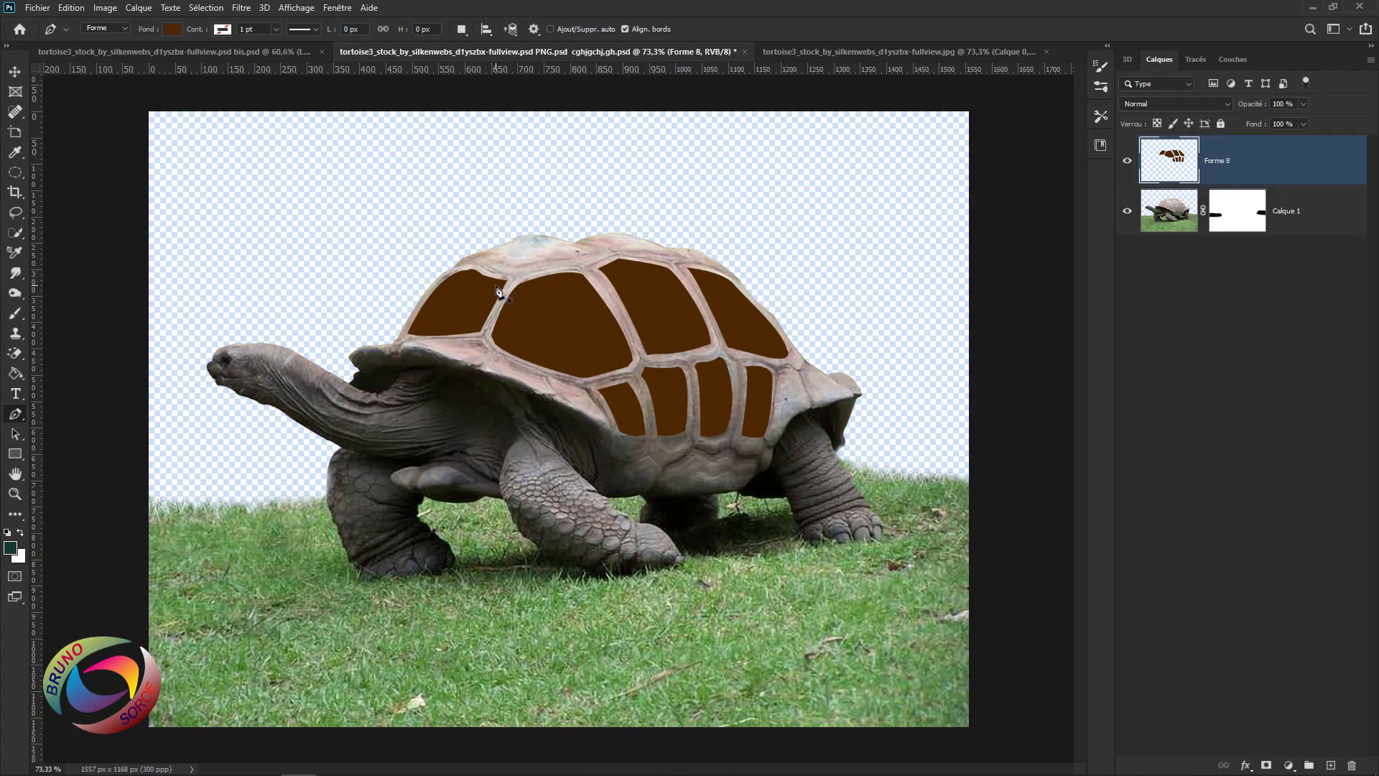
Place the underwater reef image 3121271 as an embedded layer and clip it to the Forme 8 layer.
click(38, 8)
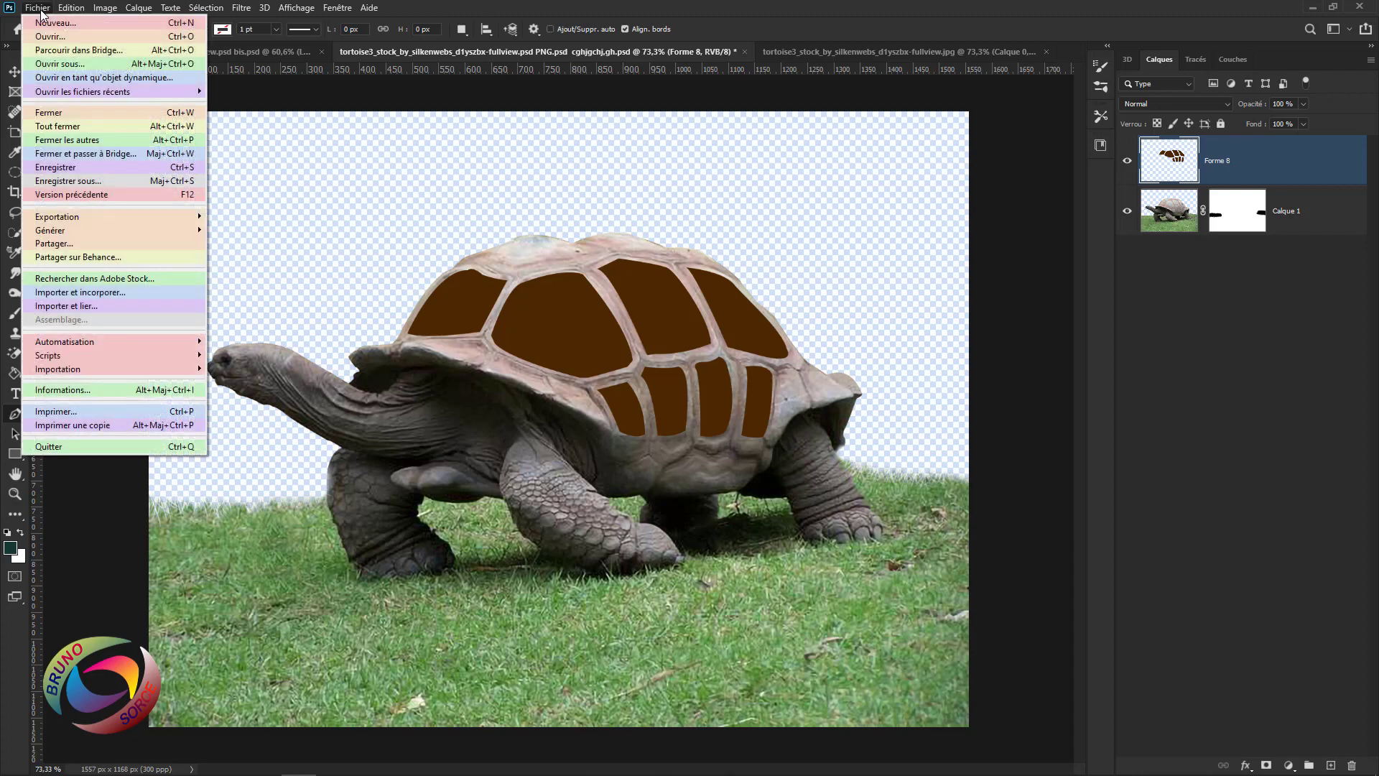
click(41, 292)
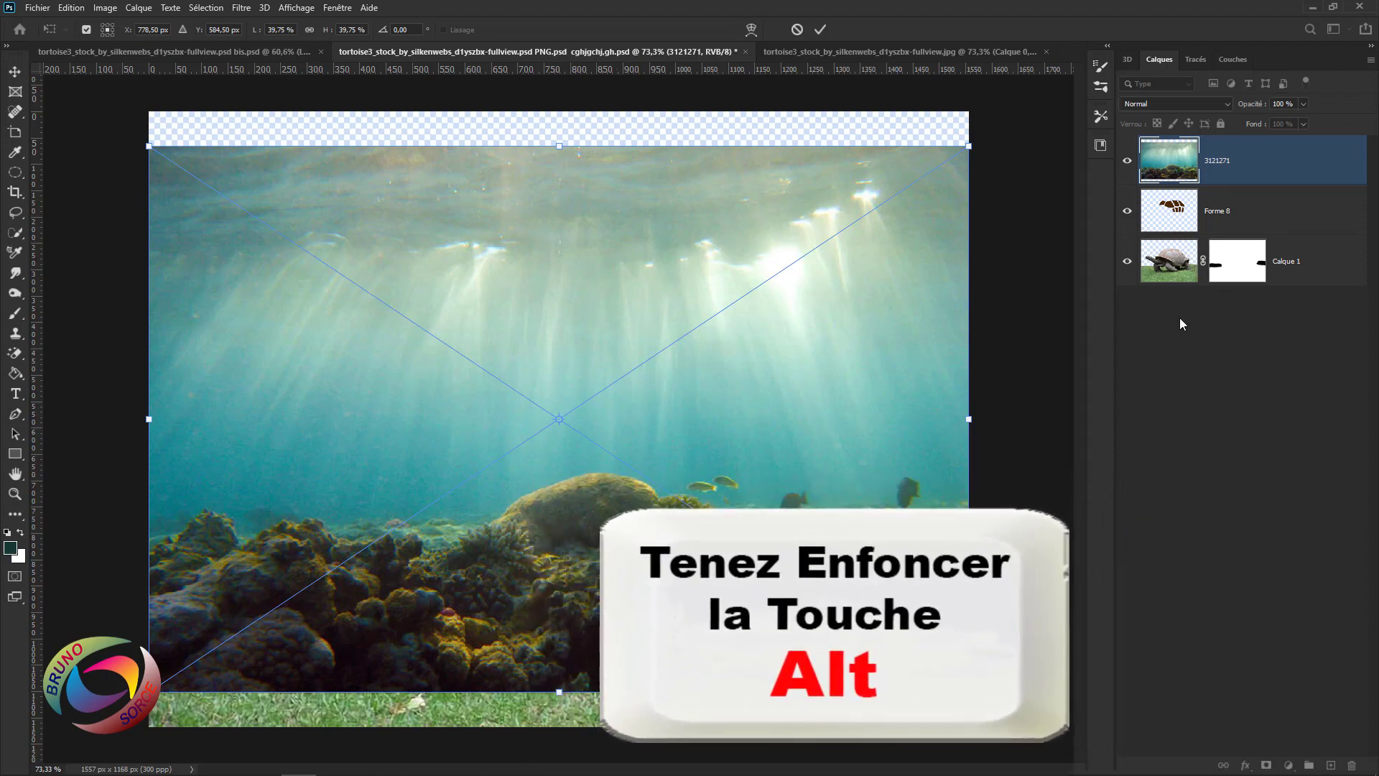
alt+click(1258, 181)
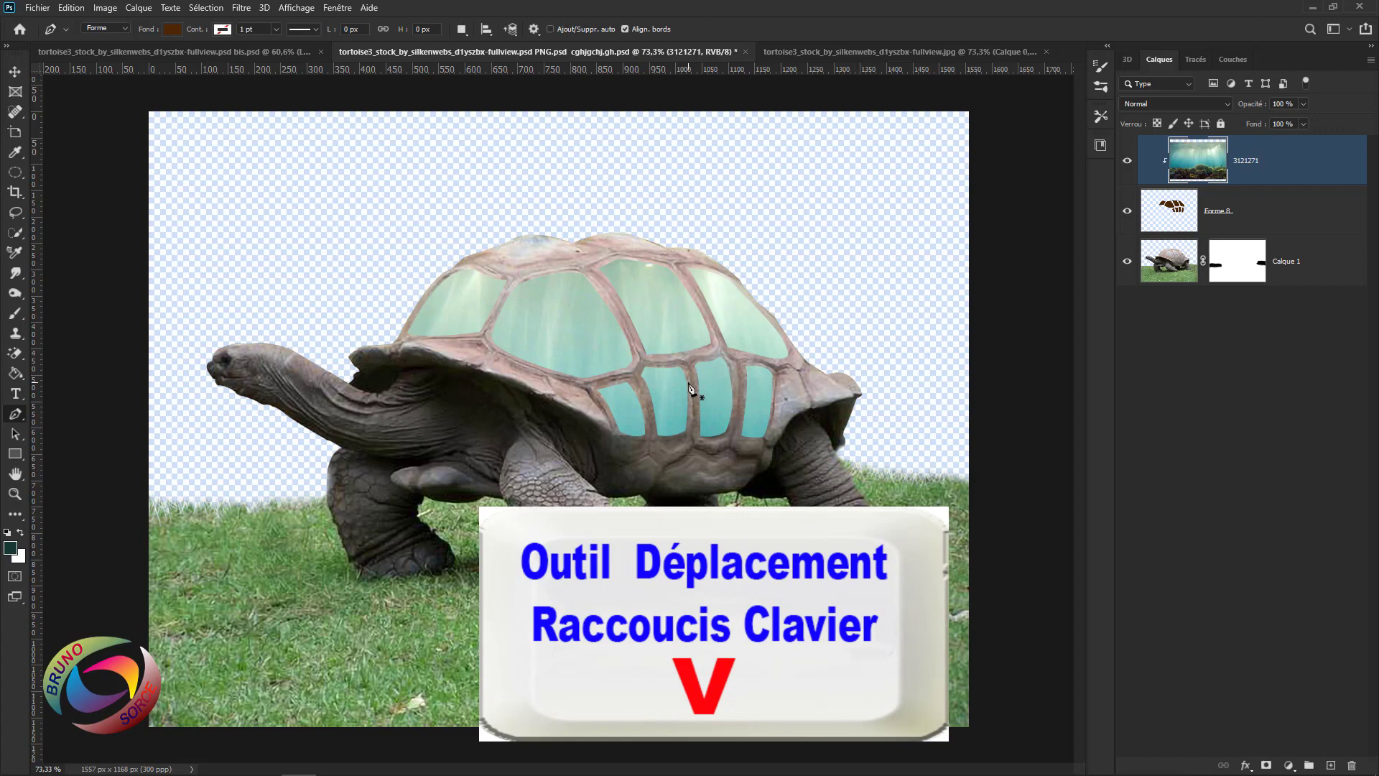
Scale the underwater image to about 50% width and 36% height so it tightly covers the shell windows.
key(v)
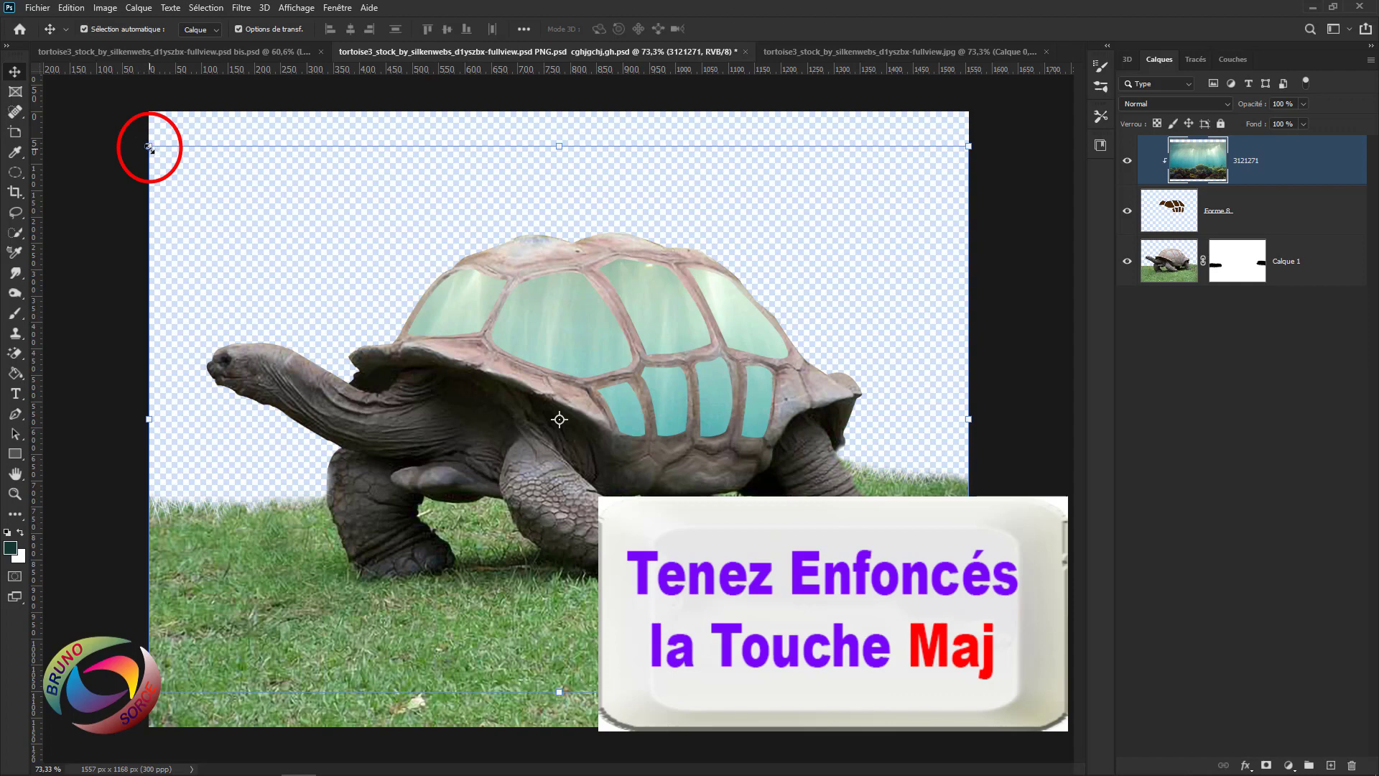
drag(150, 149, 308, 250)
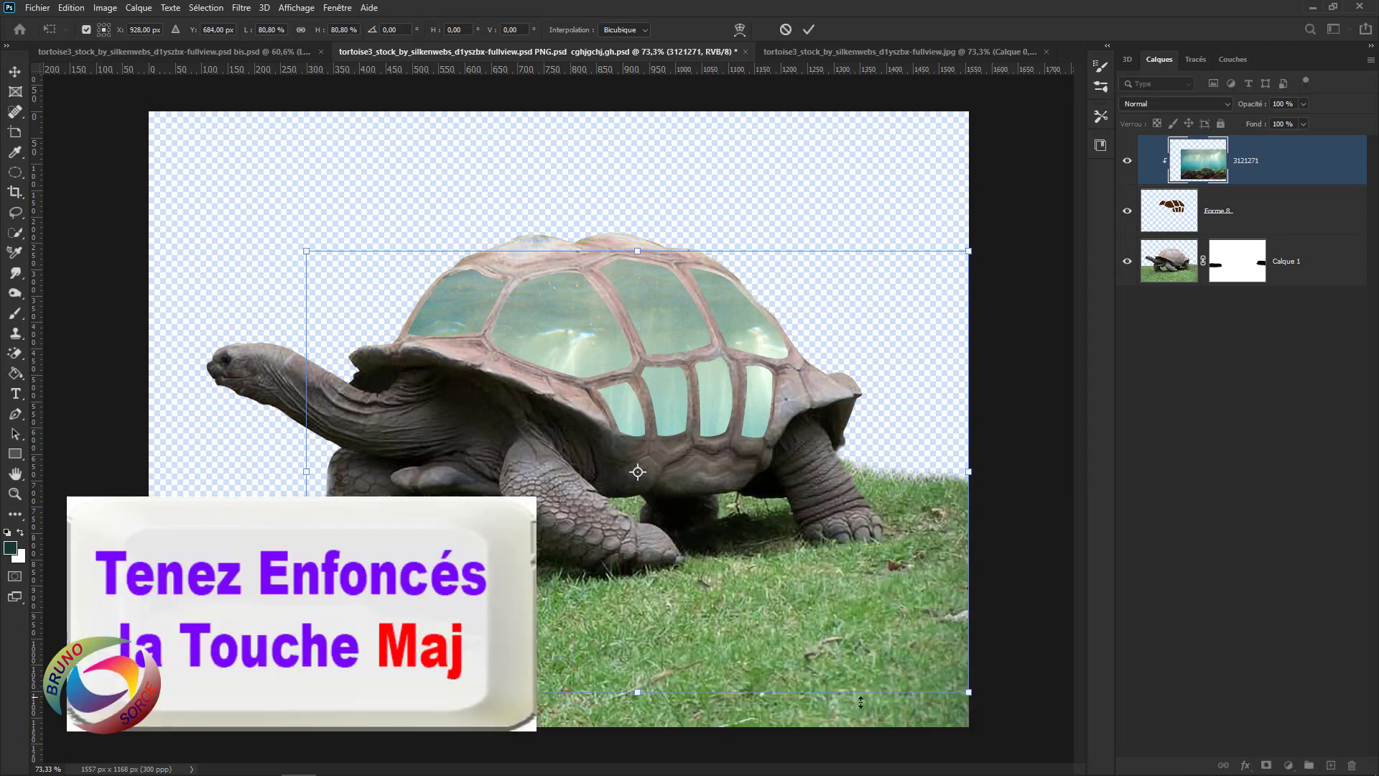
drag(970, 694, 837, 536)
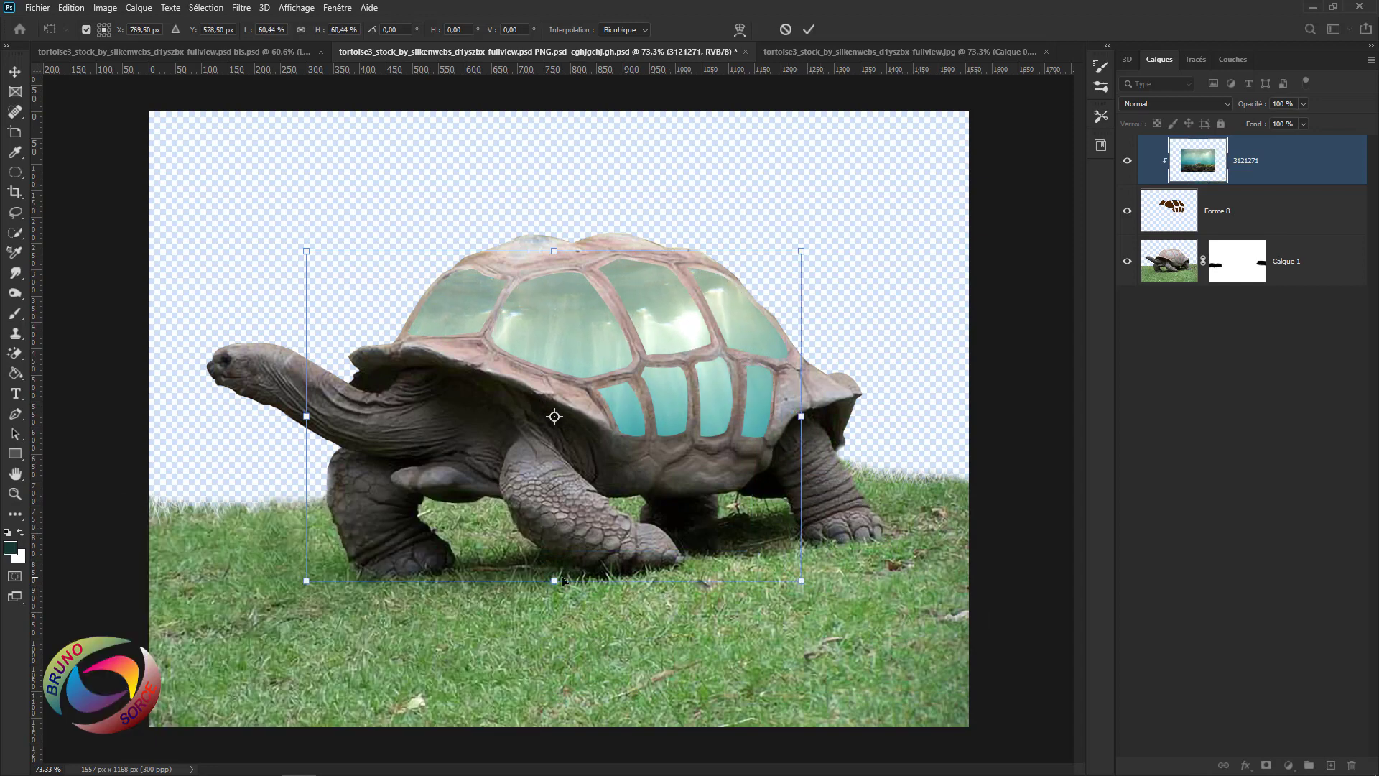
drag(553, 580, 554, 450)
drag(306, 351, 392, 352)
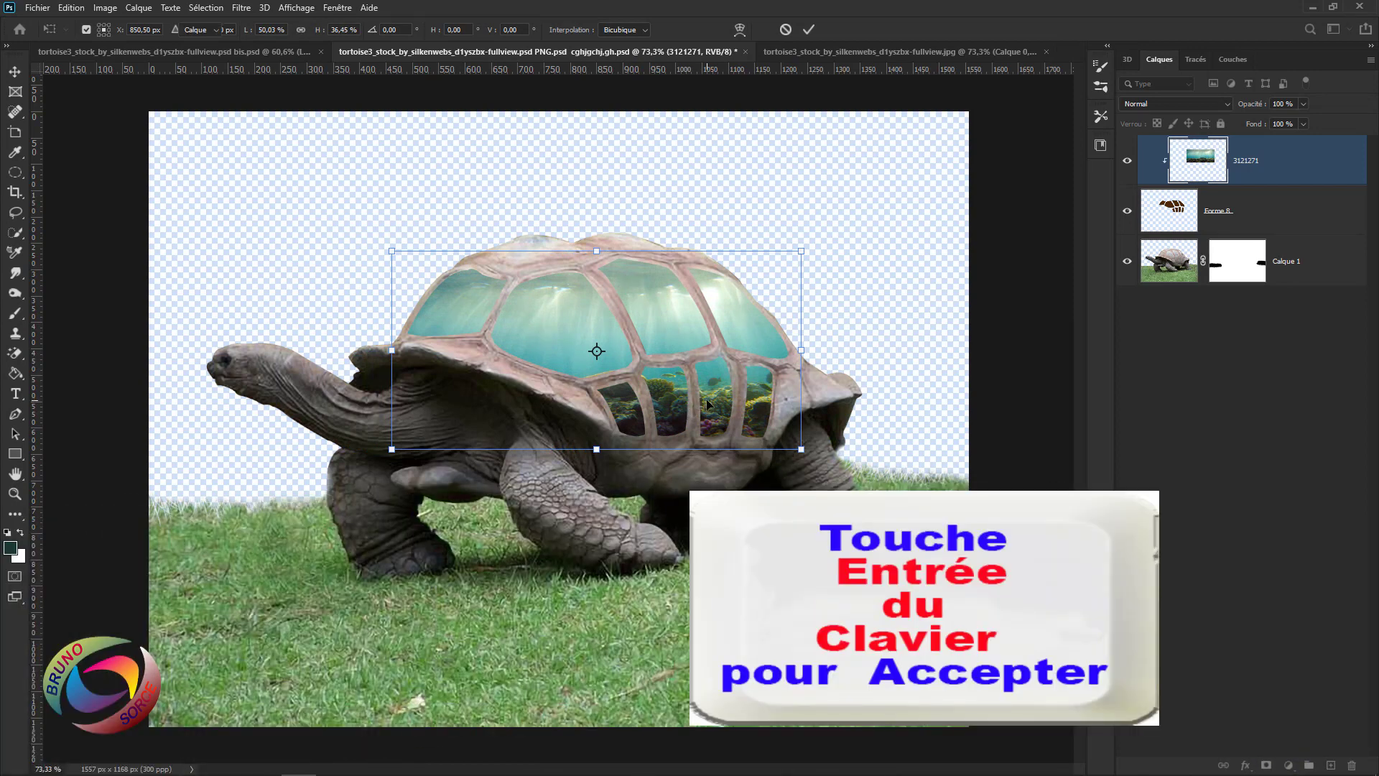
key(Return)
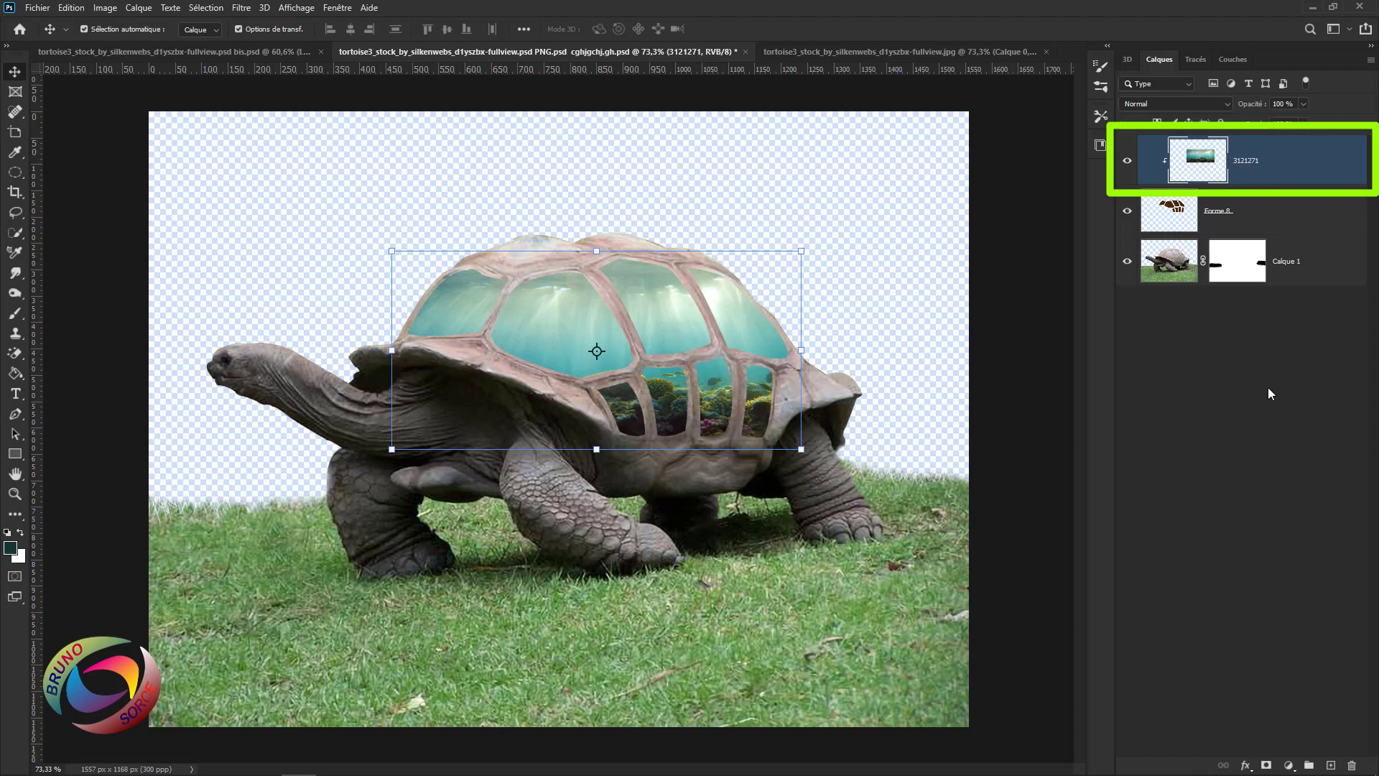
Add a Levels adjustment clipped to the underwater image and darken its midtones to 0.52.
click(1289, 766)
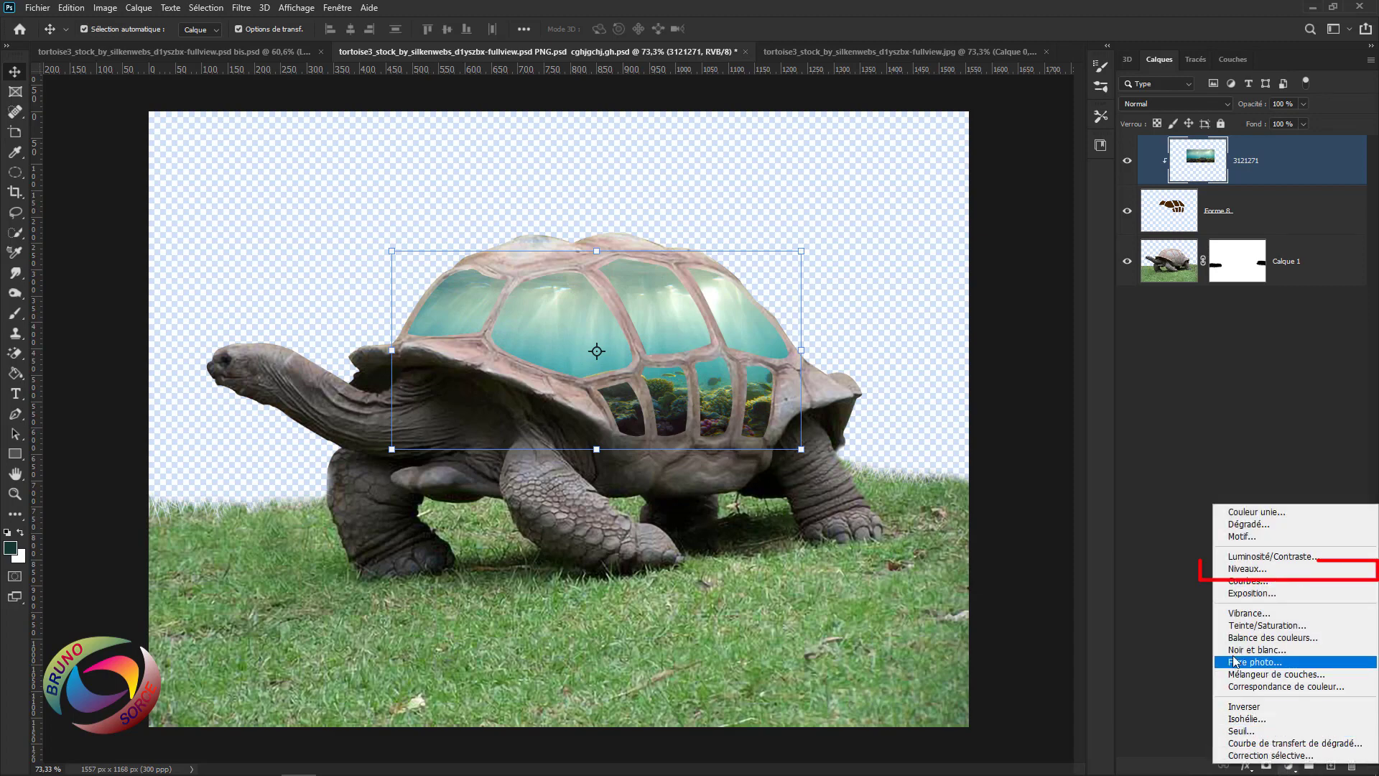
click(1239, 569)
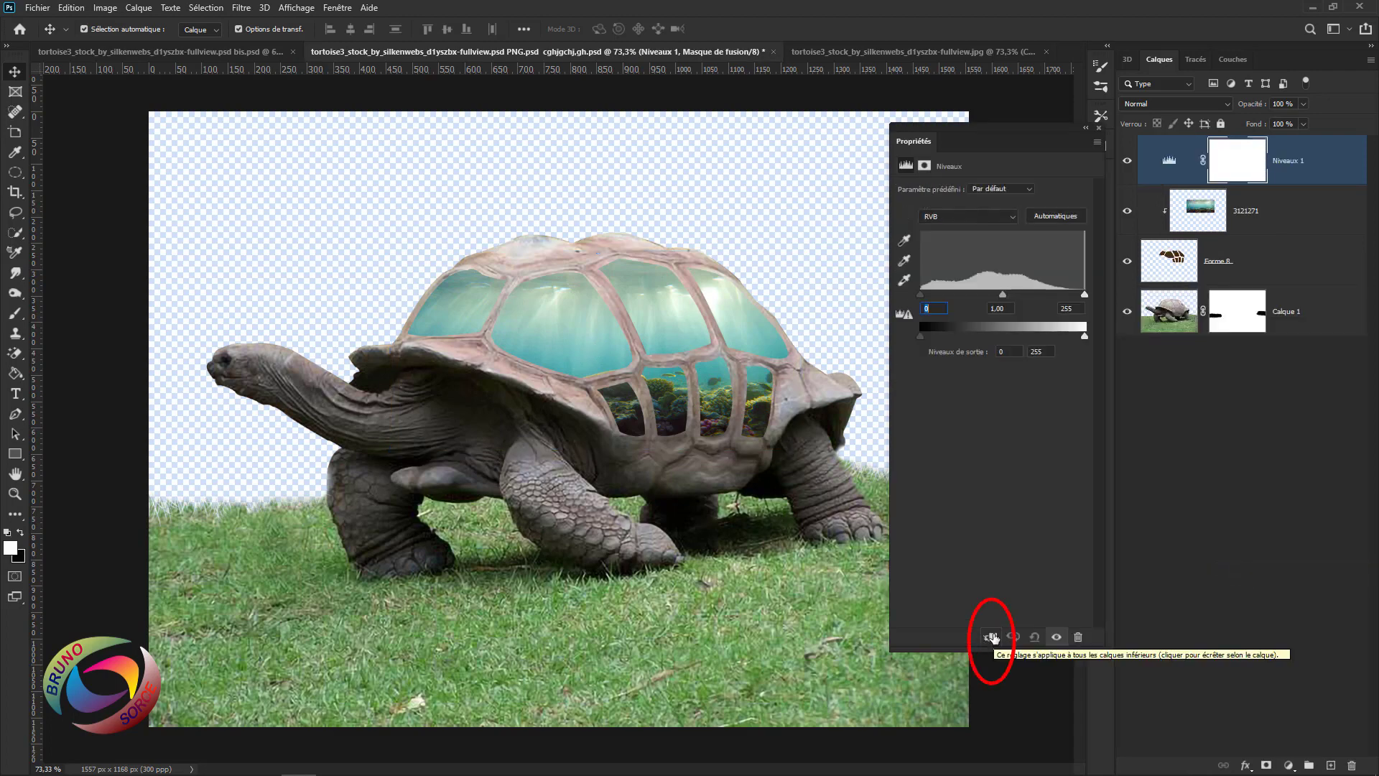
click(991, 637)
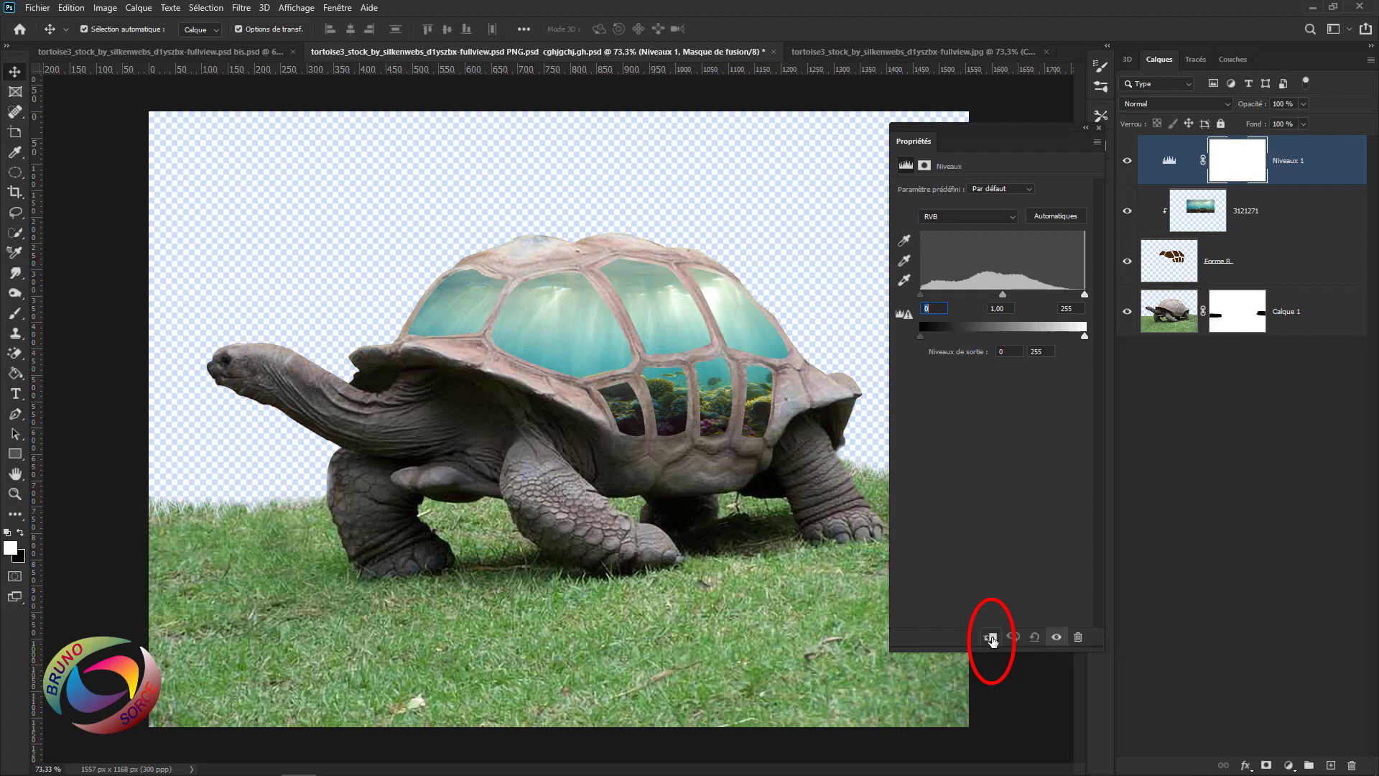
drag(1003, 294, 1033, 295)
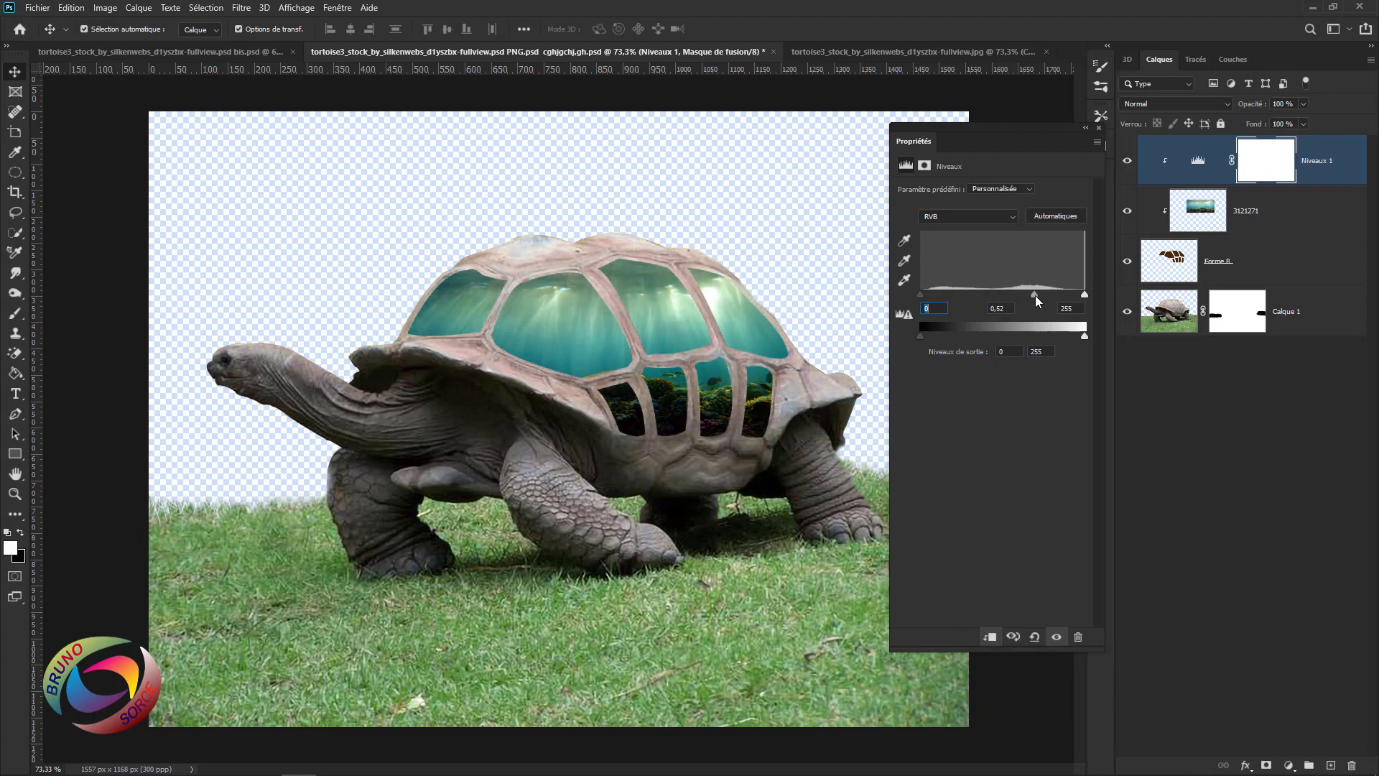
click(1098, 128)
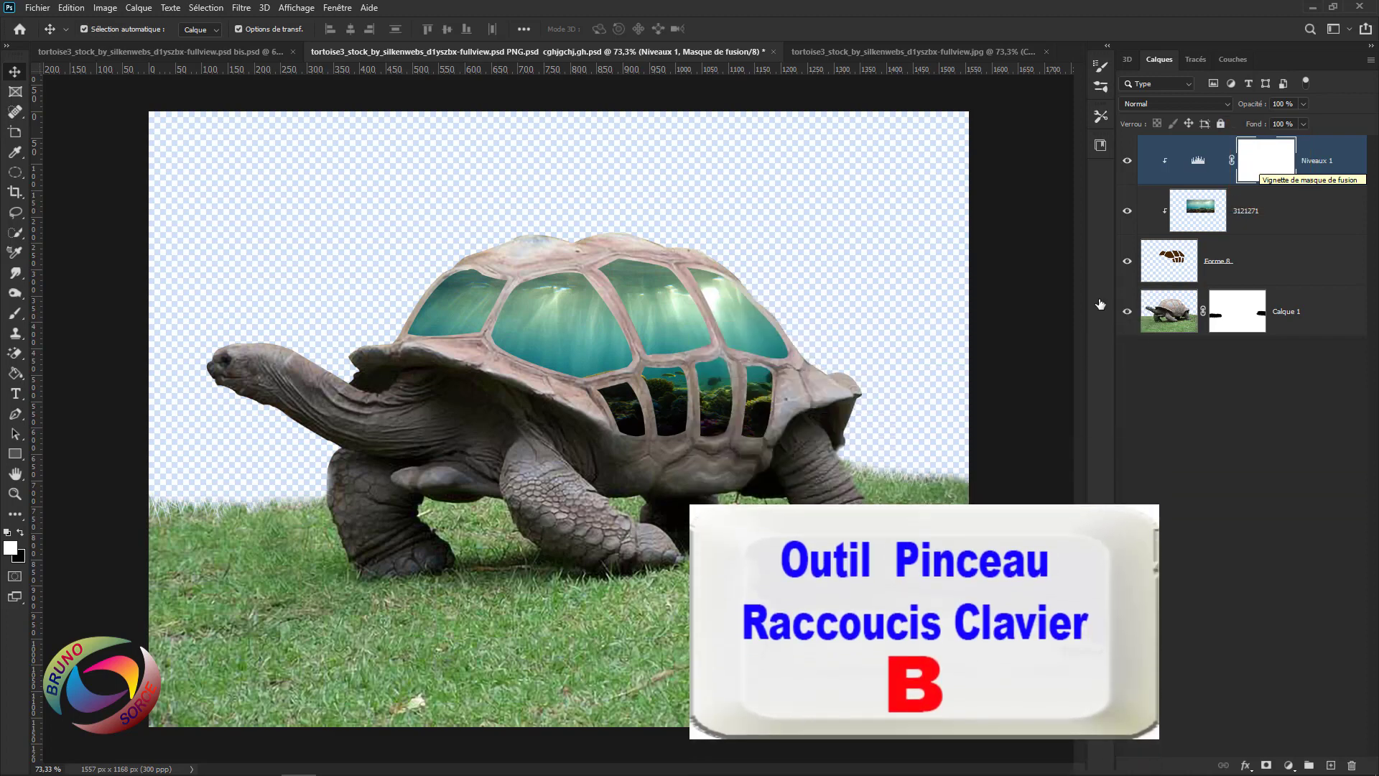
Paint black at 41% opacity on the Levels mask over the reef in the lower windows, and merge the adjustment into the underwater image.
key(b)
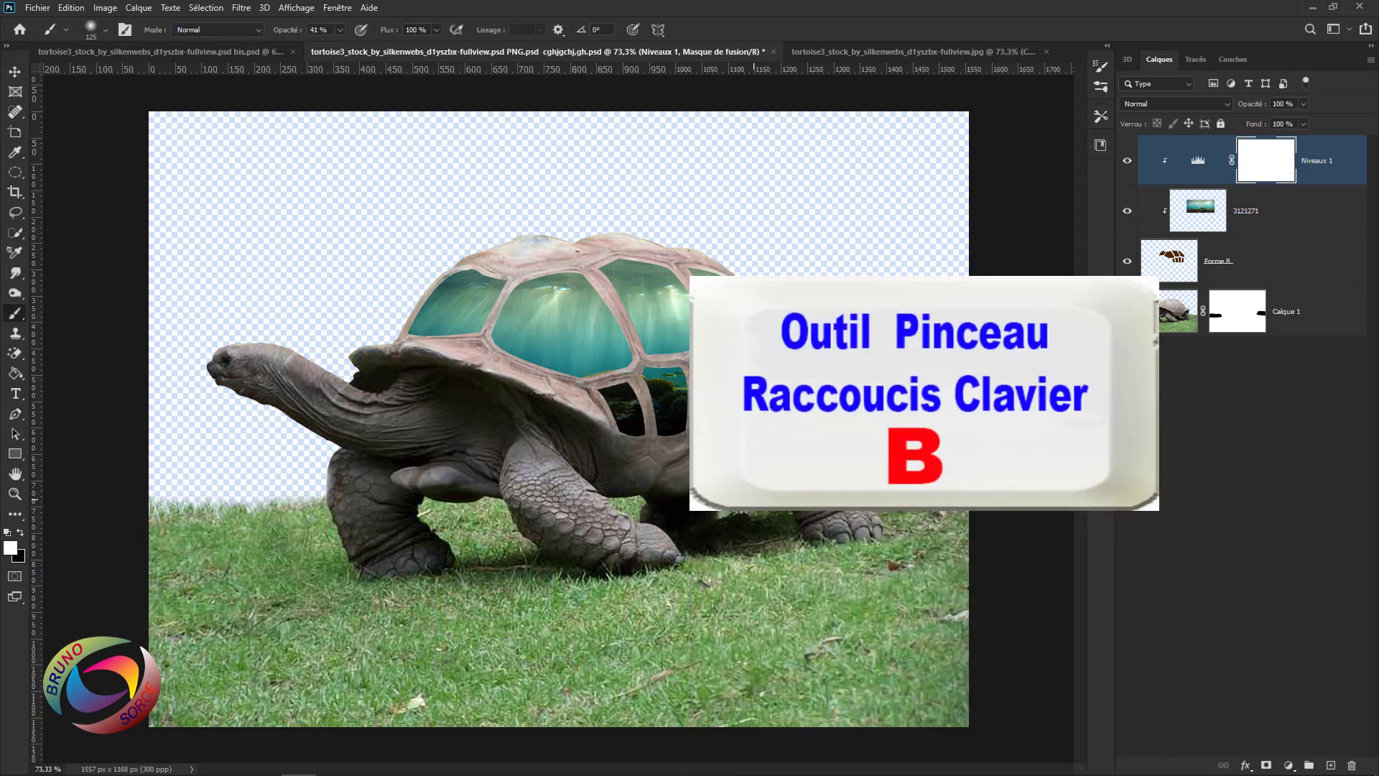
click(20, 532)
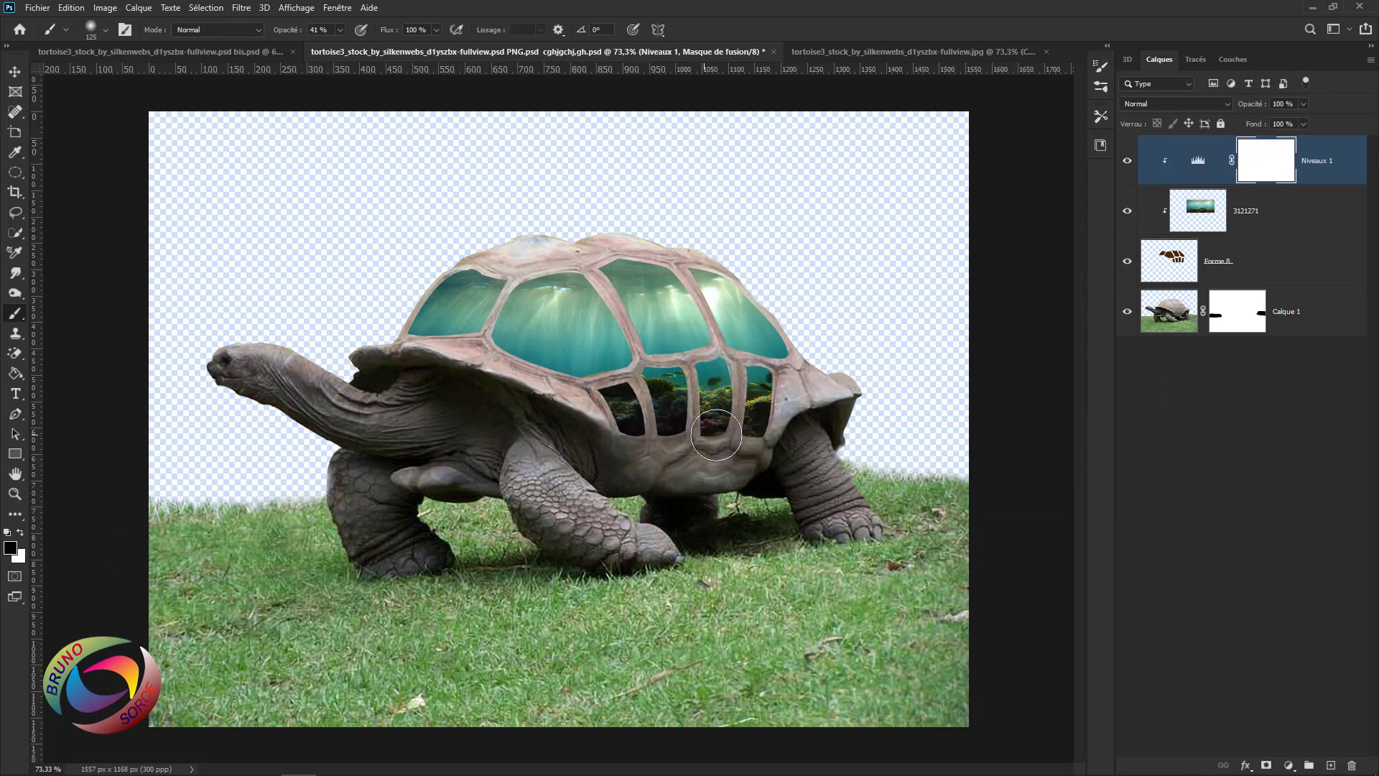
mouse_move(716, 435)
mouse_down()
mouse_move(763, 407)
mouse_move(681, 410)
mouse_move(613, 443)
mouse_up()
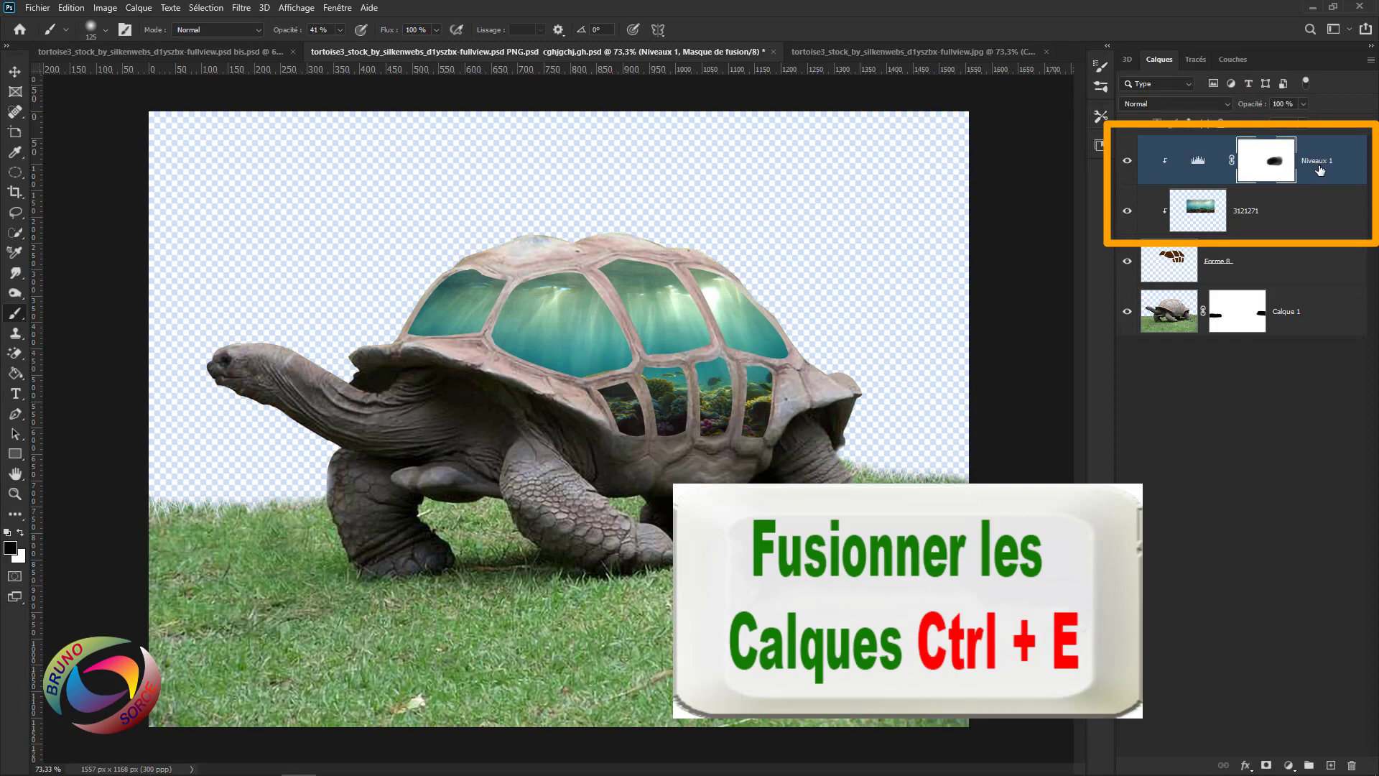
key(ctrl+e)
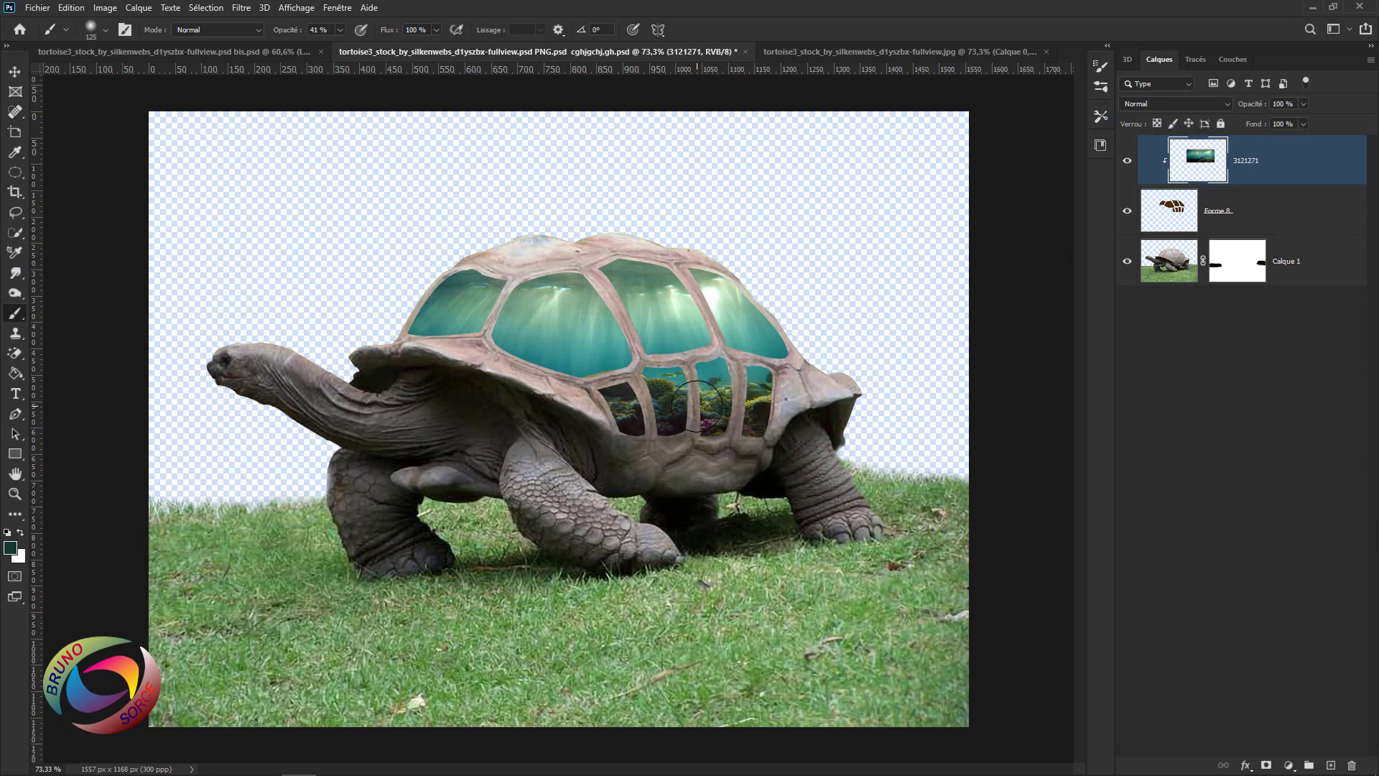
Place the Monster-Shark-03-PNG-Stock image over the shell and clip its layer to the shell windows.
click(38, 7)
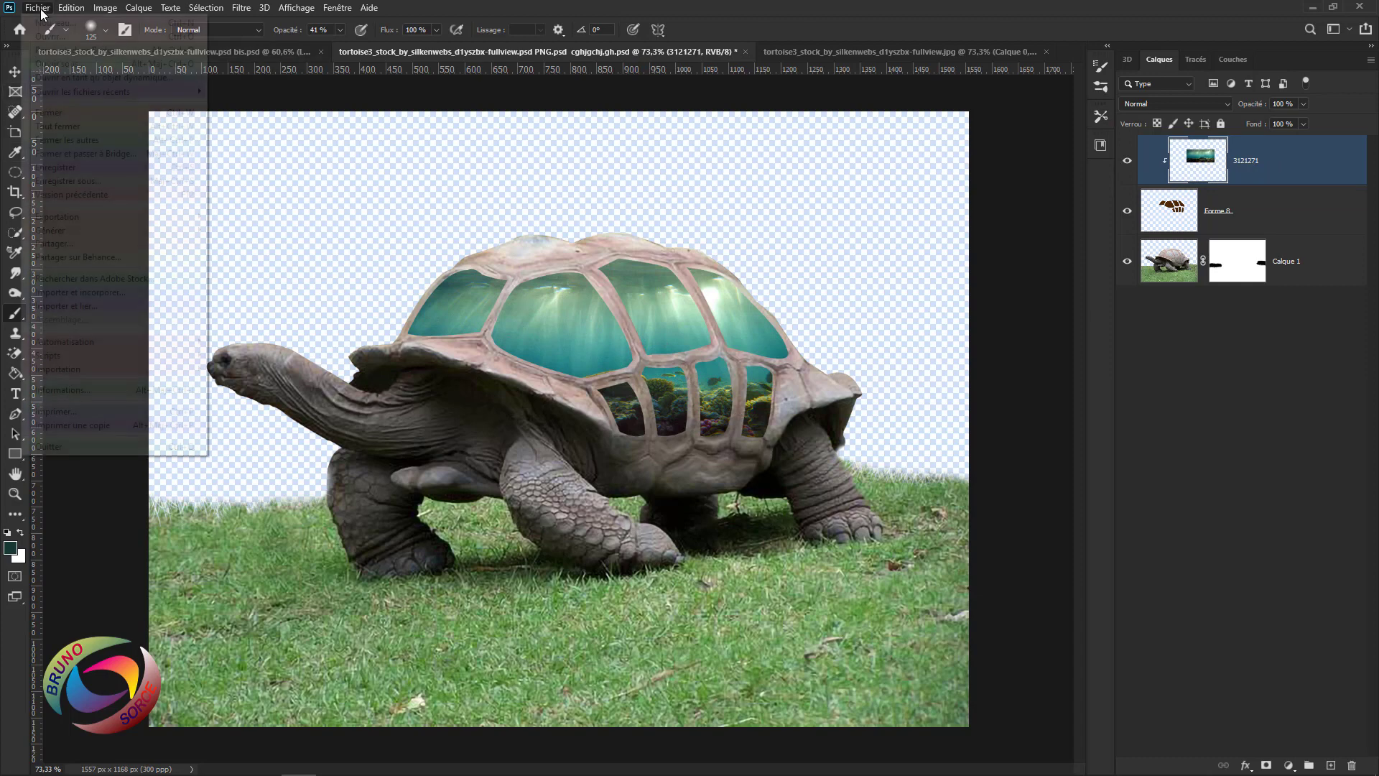
click(81, 292)
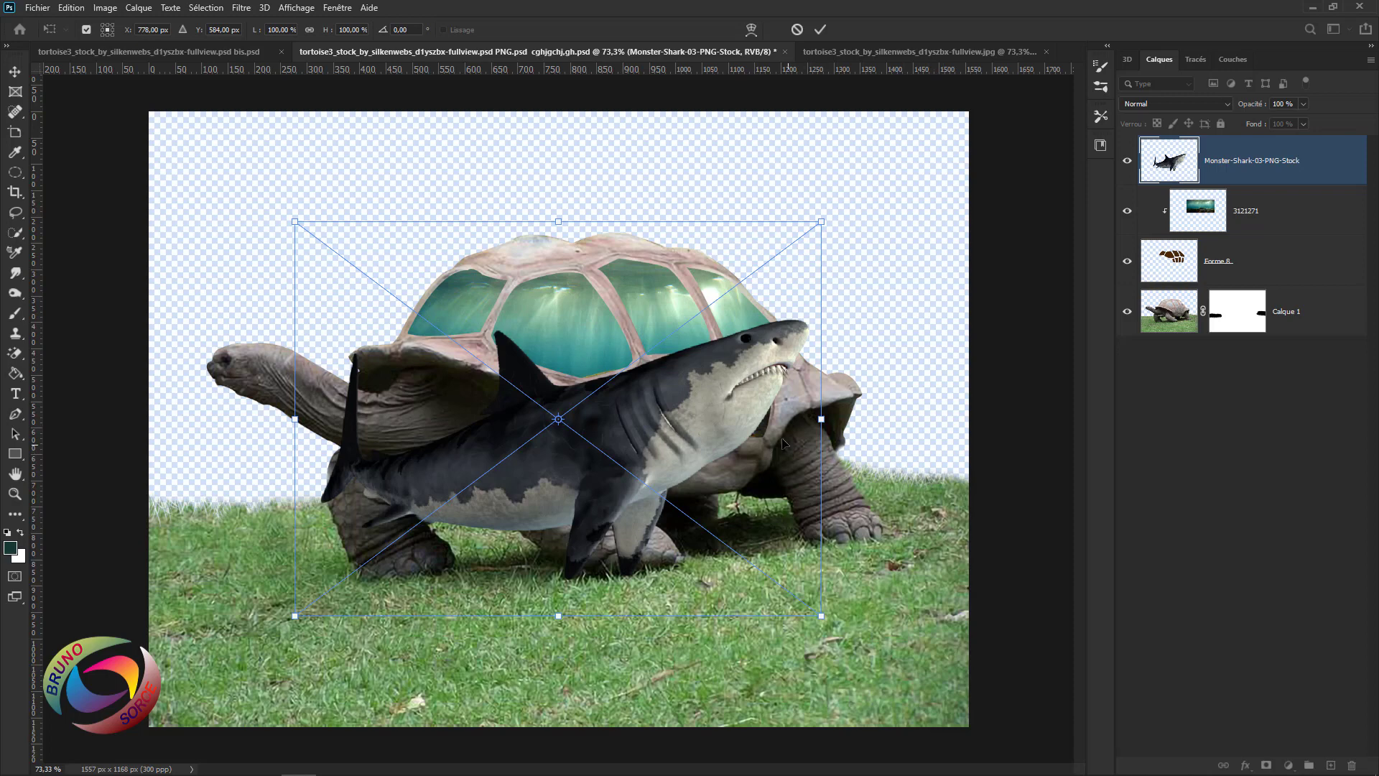
drag(681, 399, 637, 311)
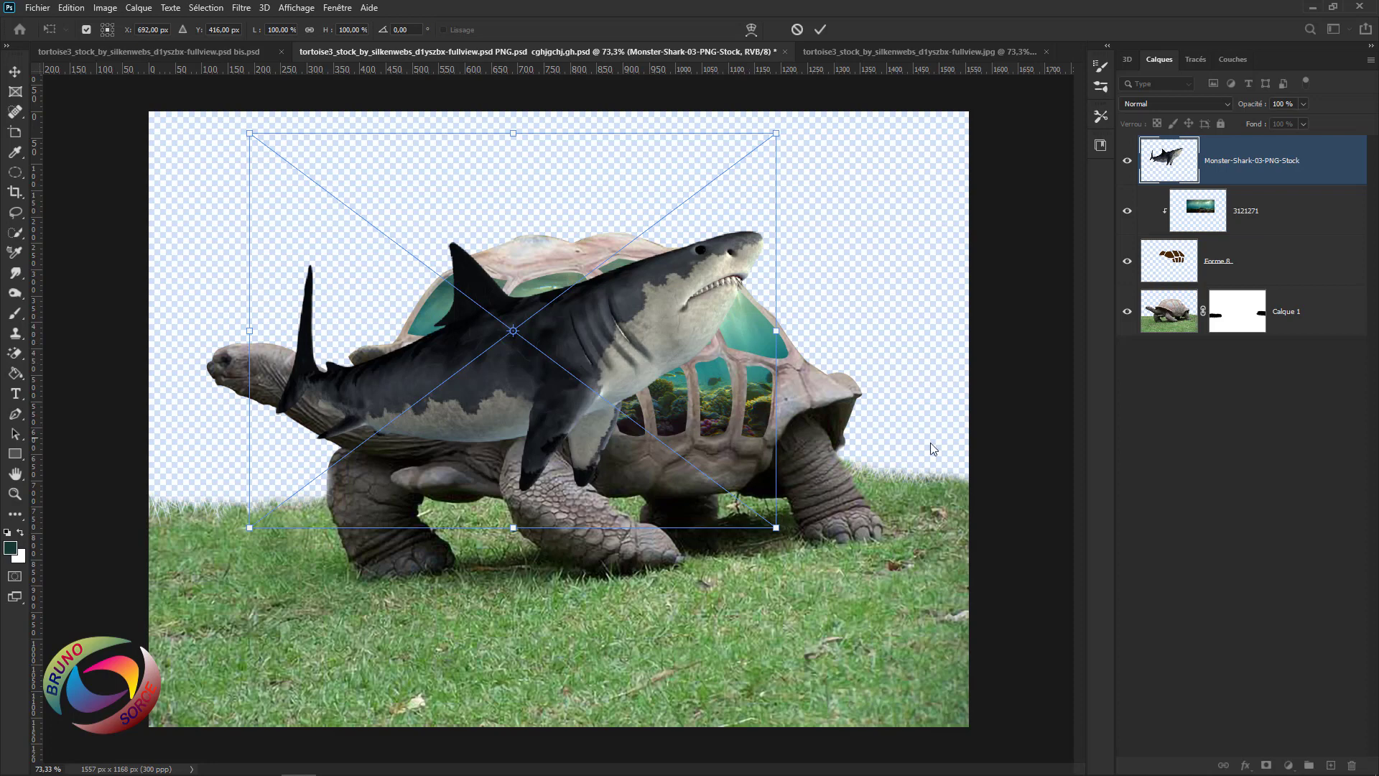
click(820, 31)
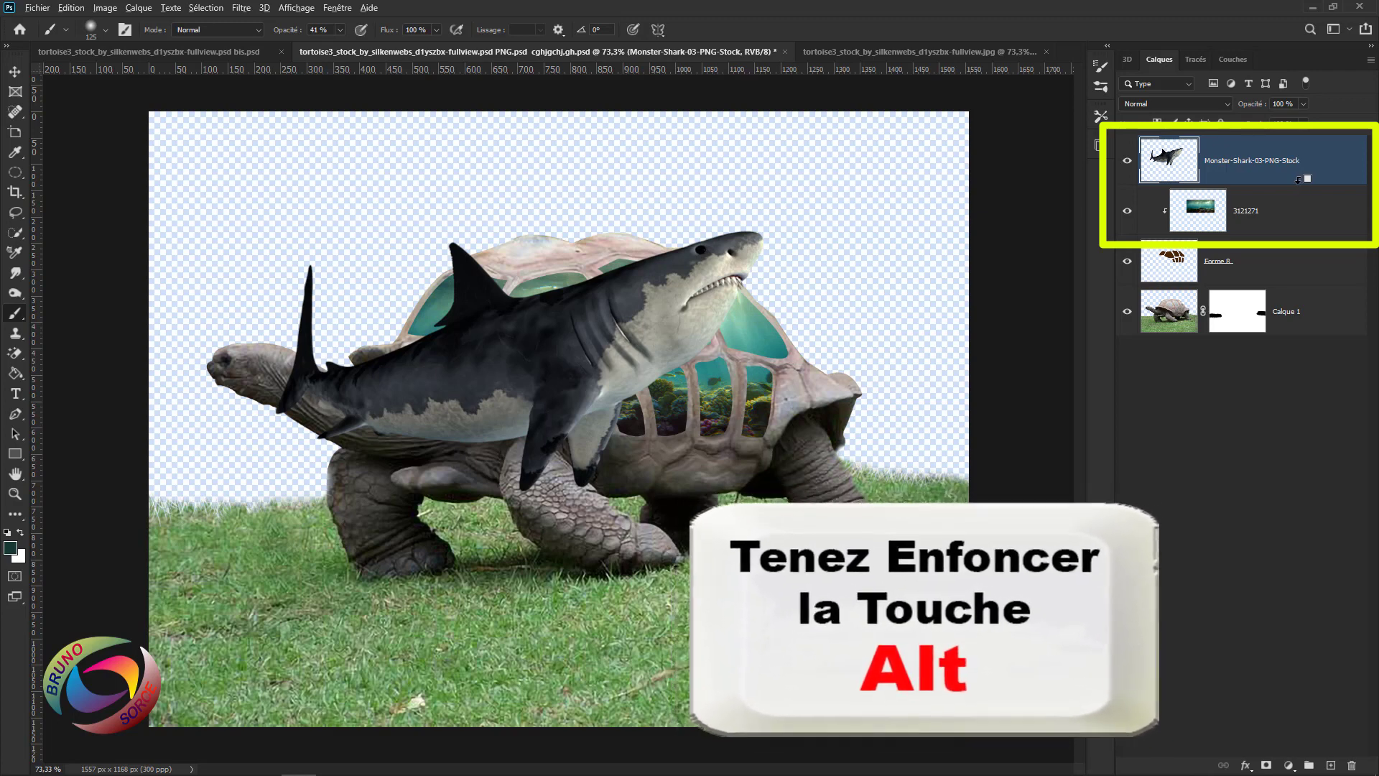
alt+click(1298, 179)
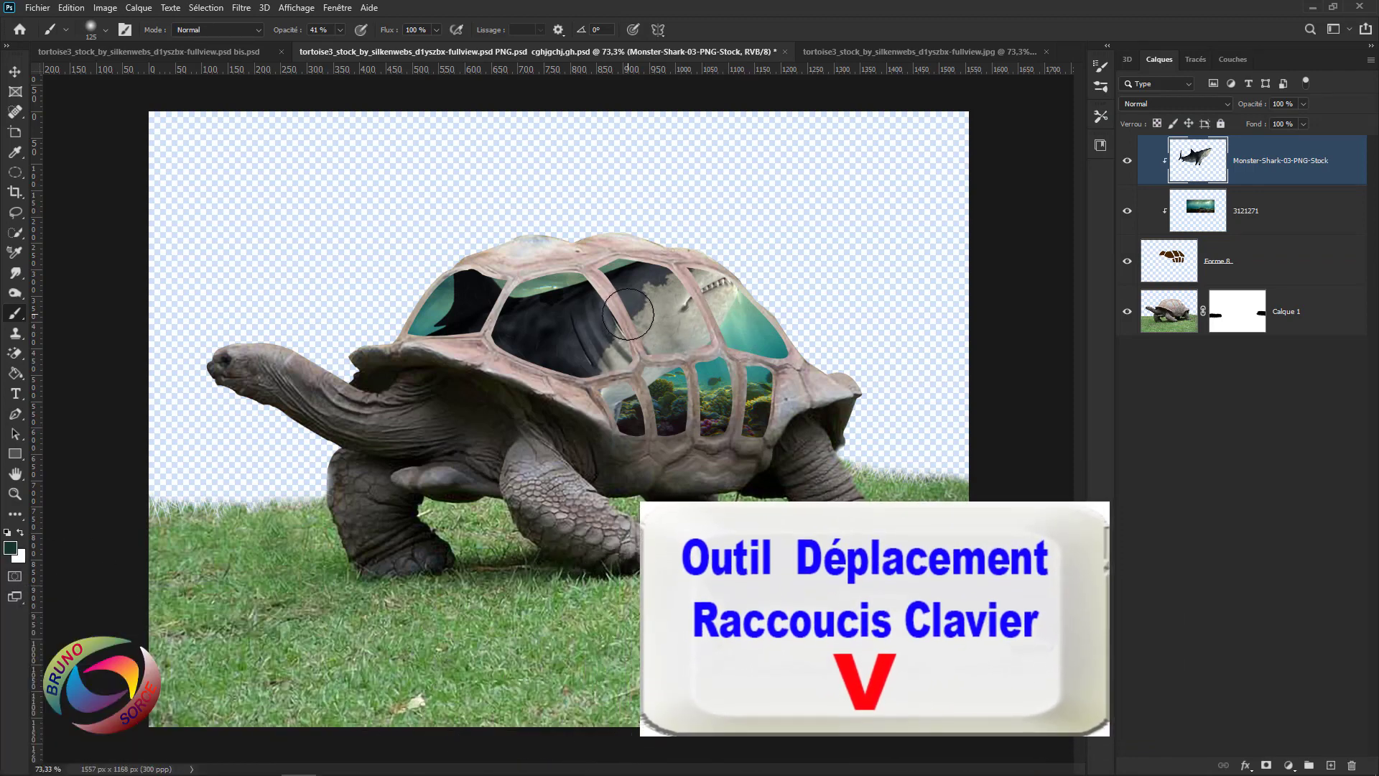
Scale the clipped shark to about 24%, rotate it about 17.6°, and position it across the two upper windows nearest the neck.
key(v)
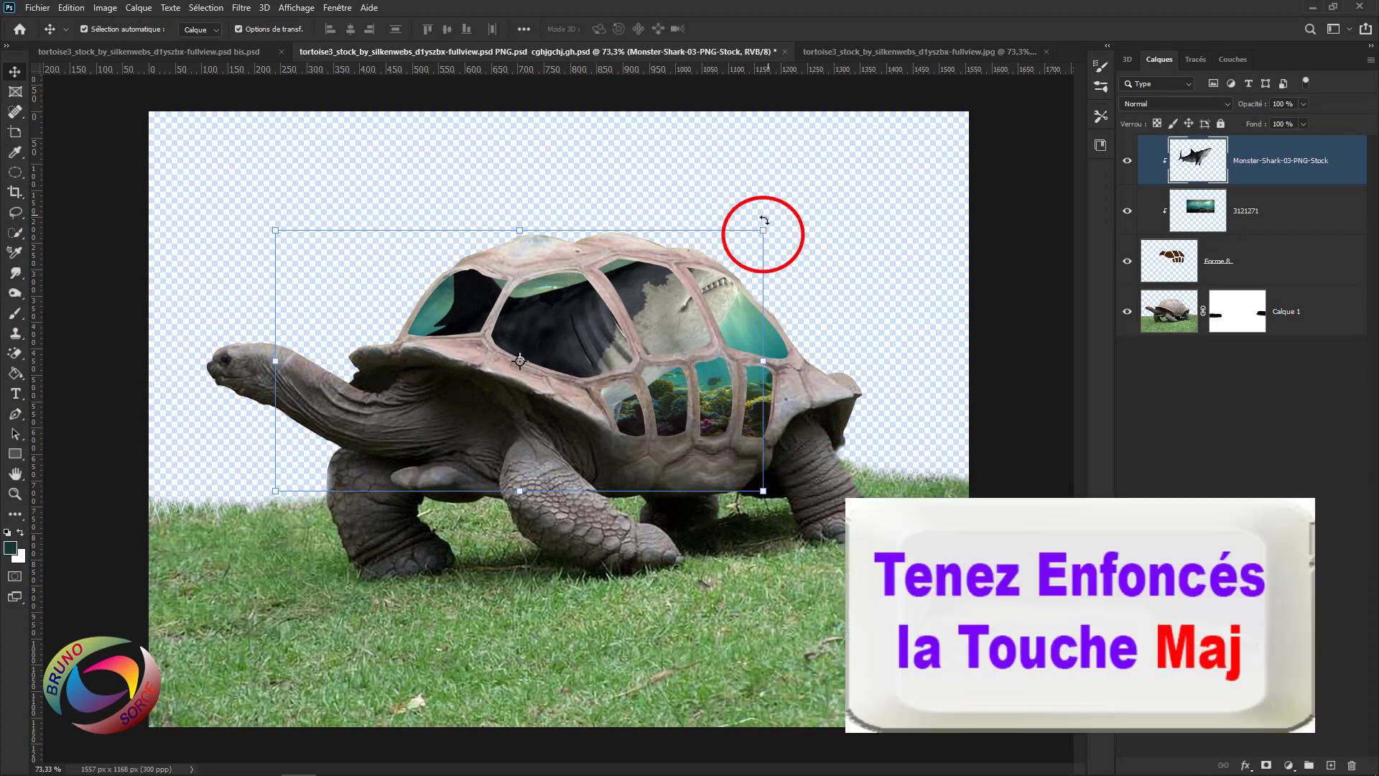
drag(760, 233, 636, 323)
drag(273, 490, 490, 376)
drag(591, 332, 543, 315)
drag(612, 270, 551, 321)
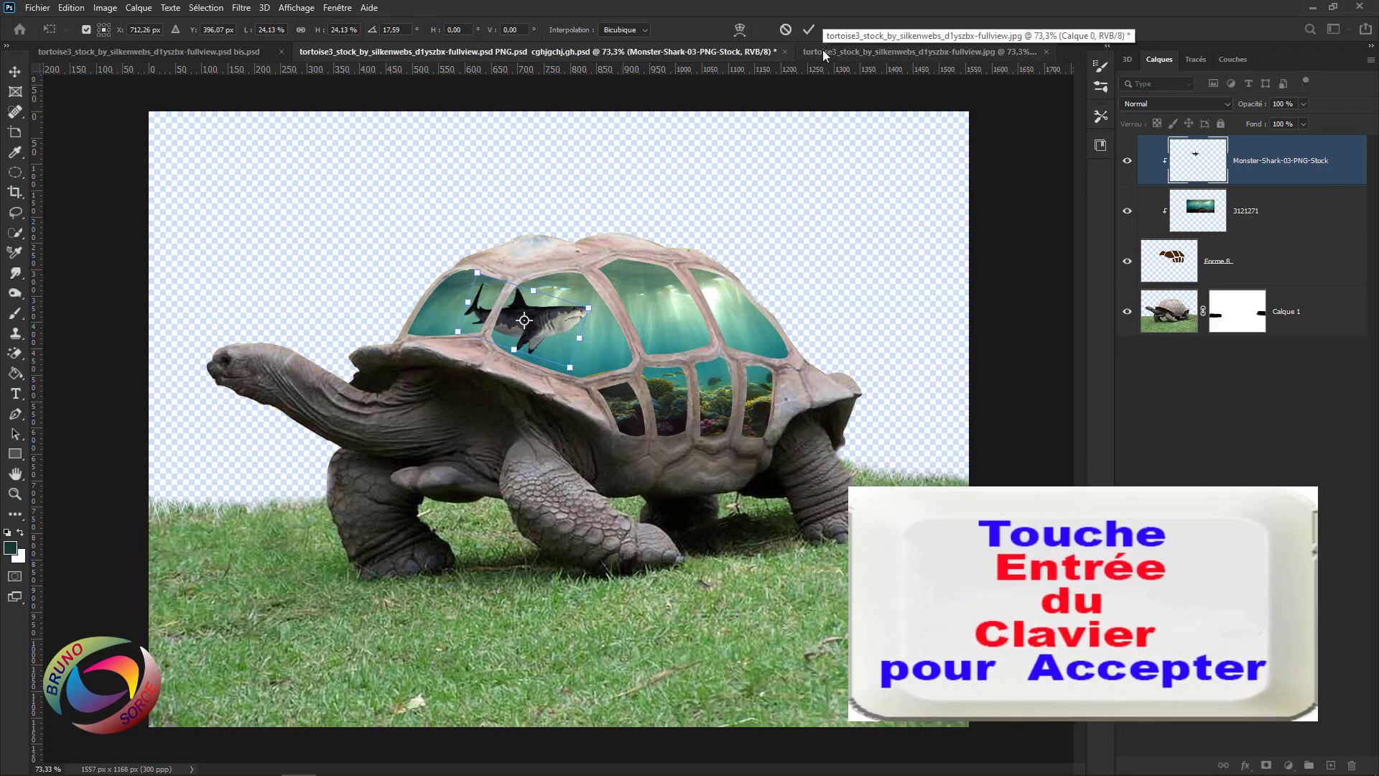
key(Return)
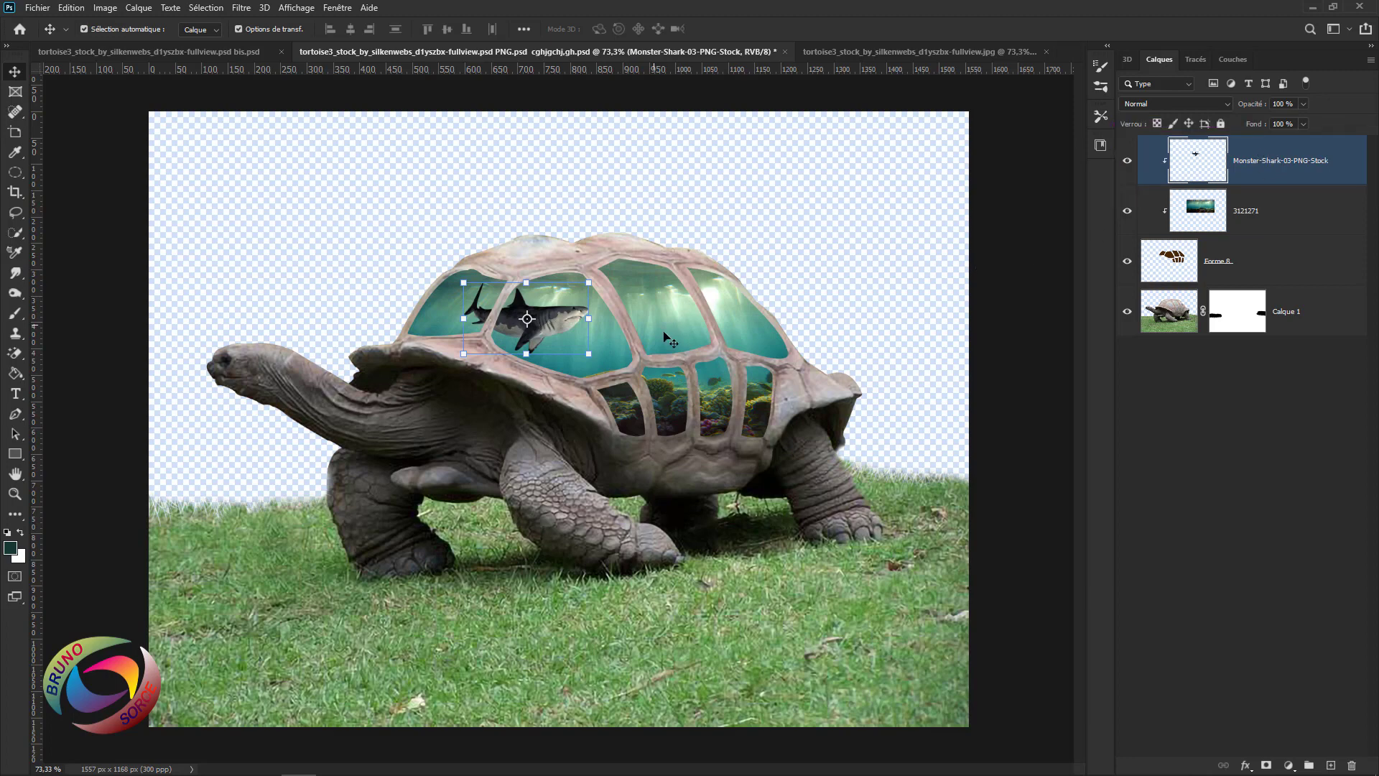
Place the open-mouthed Monster-Shark-07-PNG-Stock_1 image and clip its layer to the shell windows.
click(37, 8)
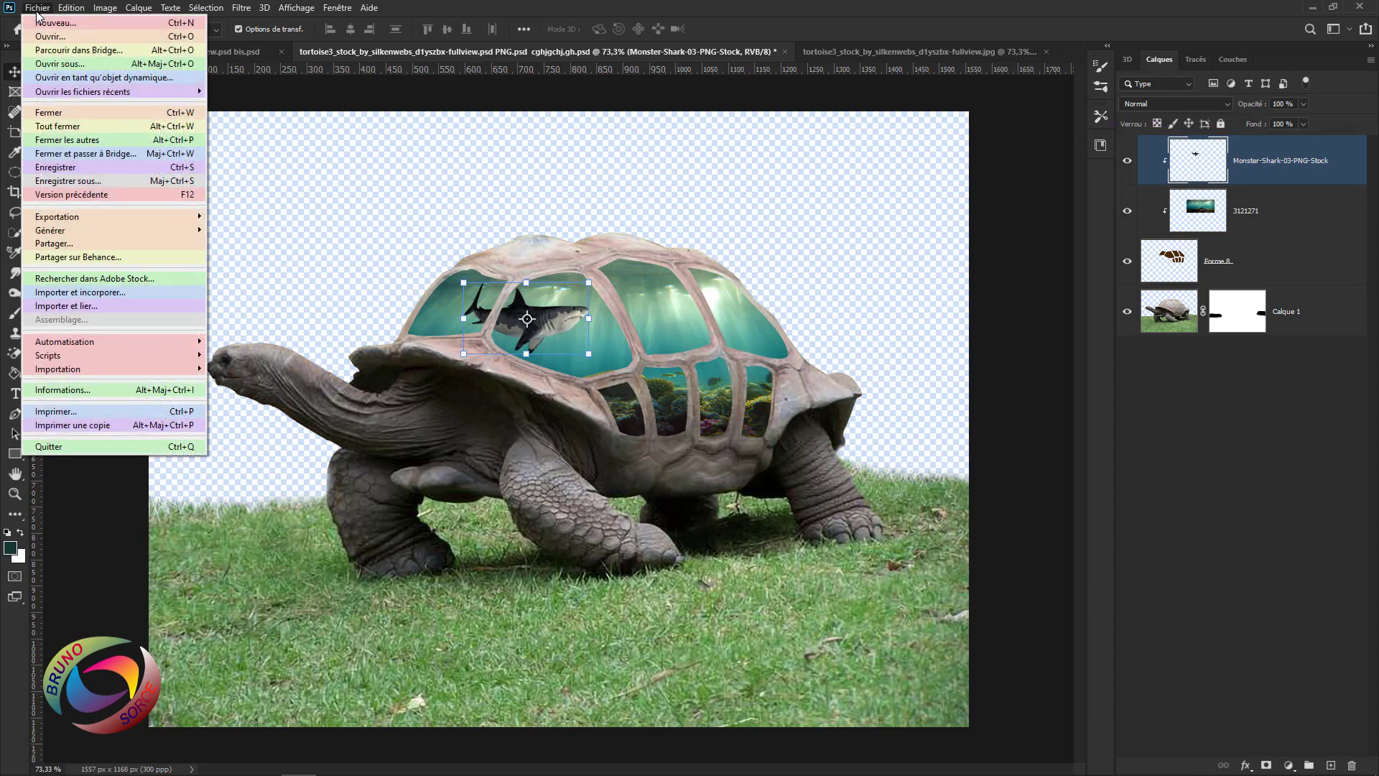
click(57, 294)
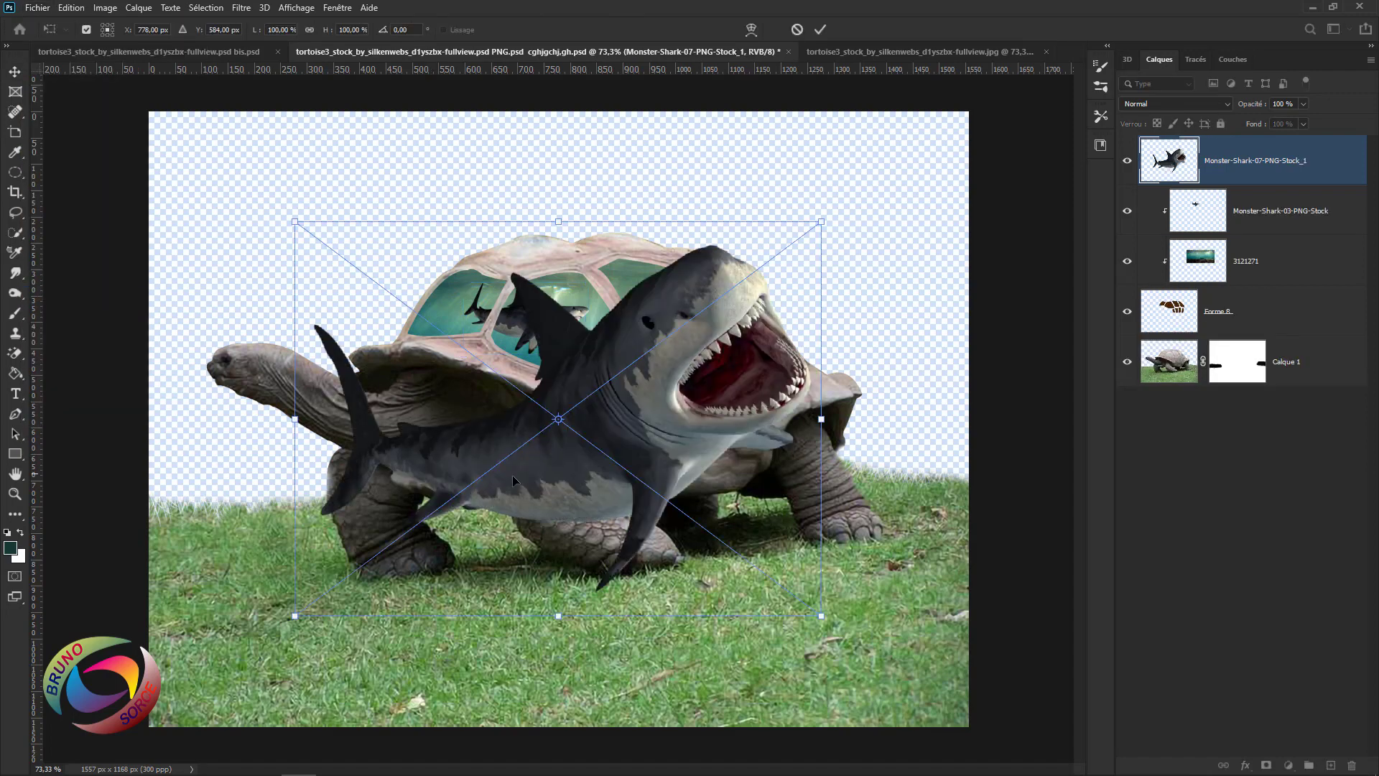
click(820, 30)
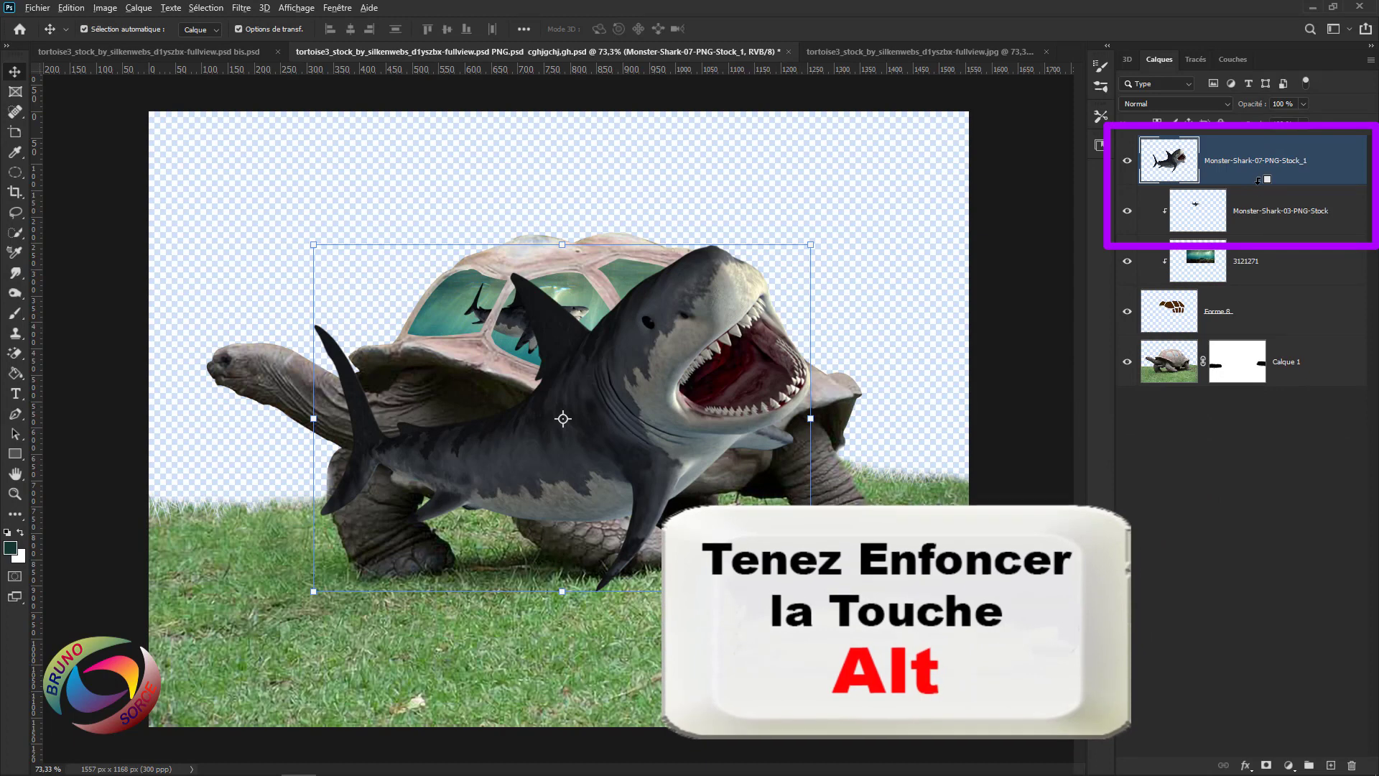
alt+click(1259, 181)
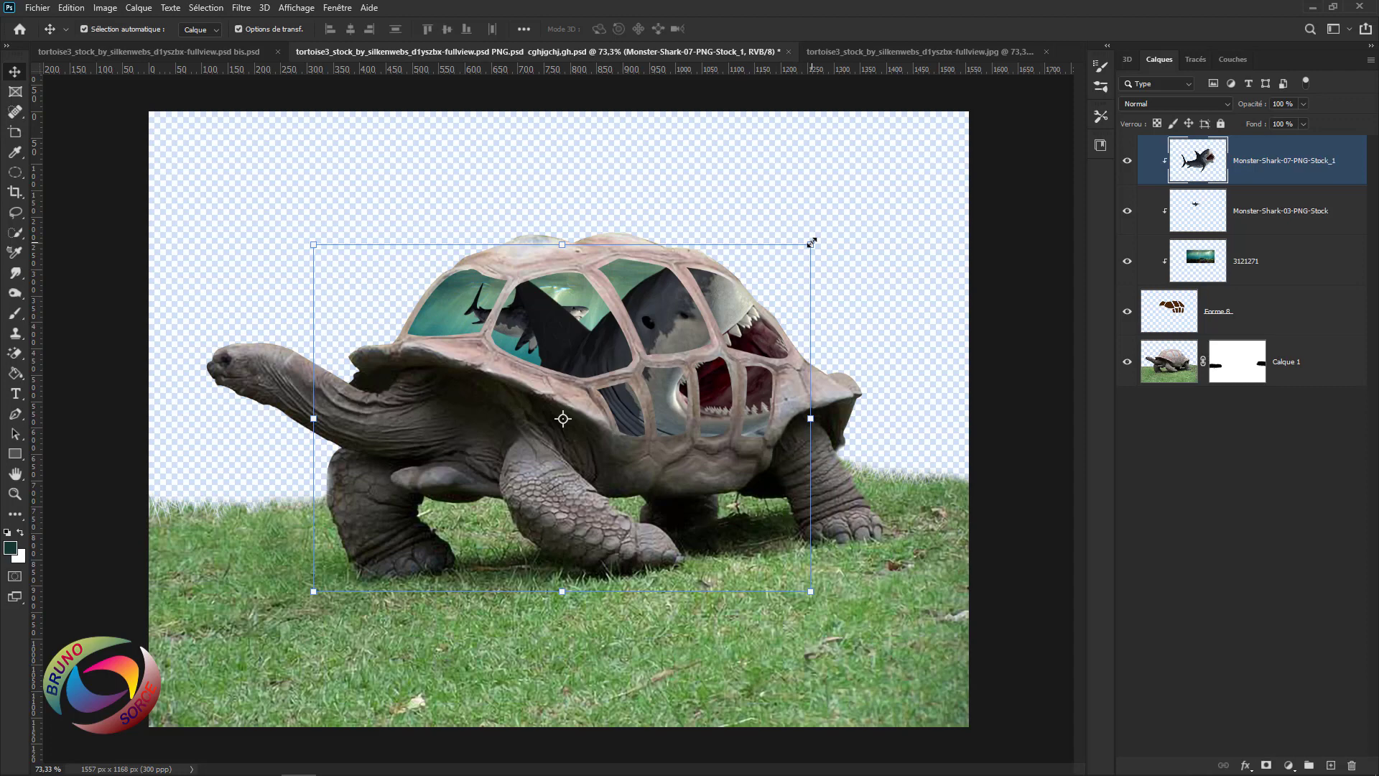
Scale the open-mouthed shark to about 31% and place it across the upper shell windows, facing the tail.
drag(812, 243, 514, 407)
drag(482, 467, 674, 326)
drag(505, 449, 568, 375)
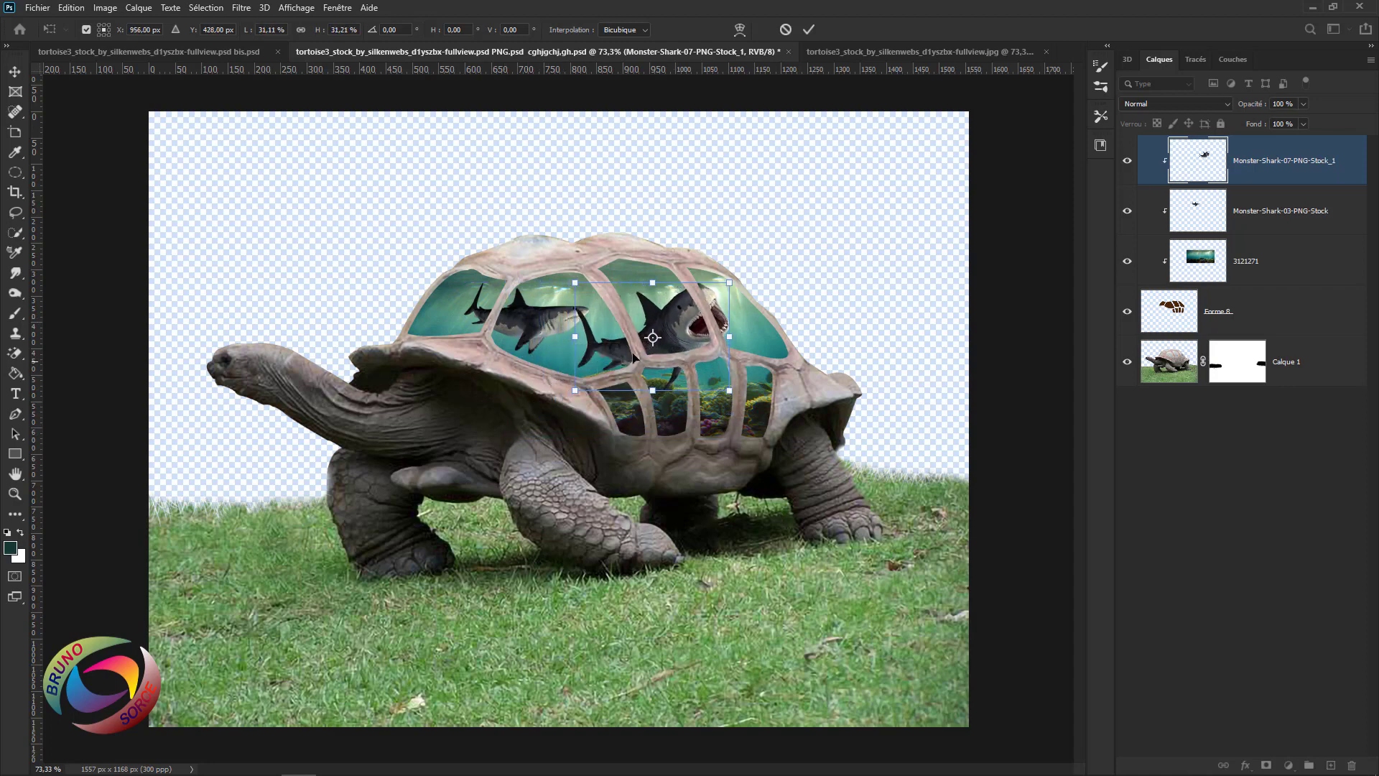
click(809, 29)
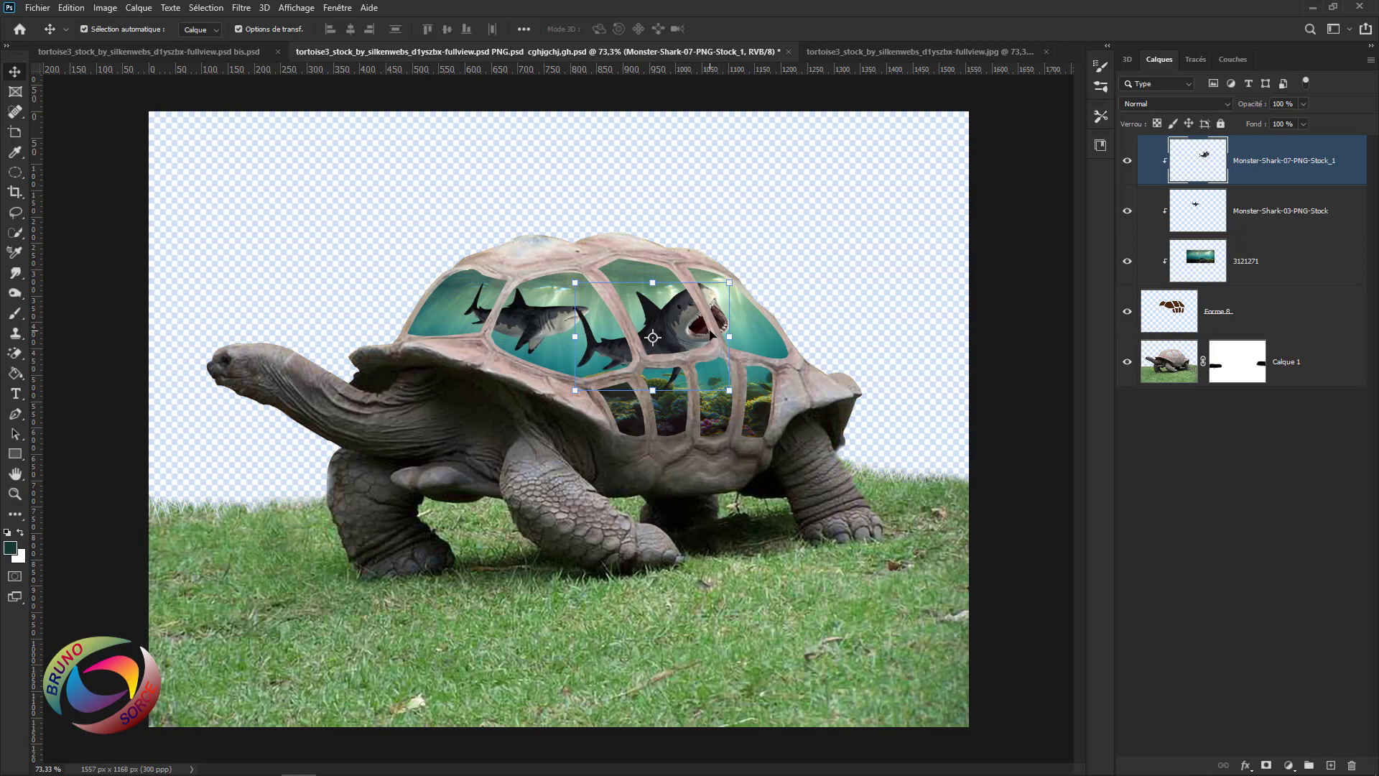
Flip the open-mouthed shark horizontally and move it toward the rear shell windows.
click(71, 8)
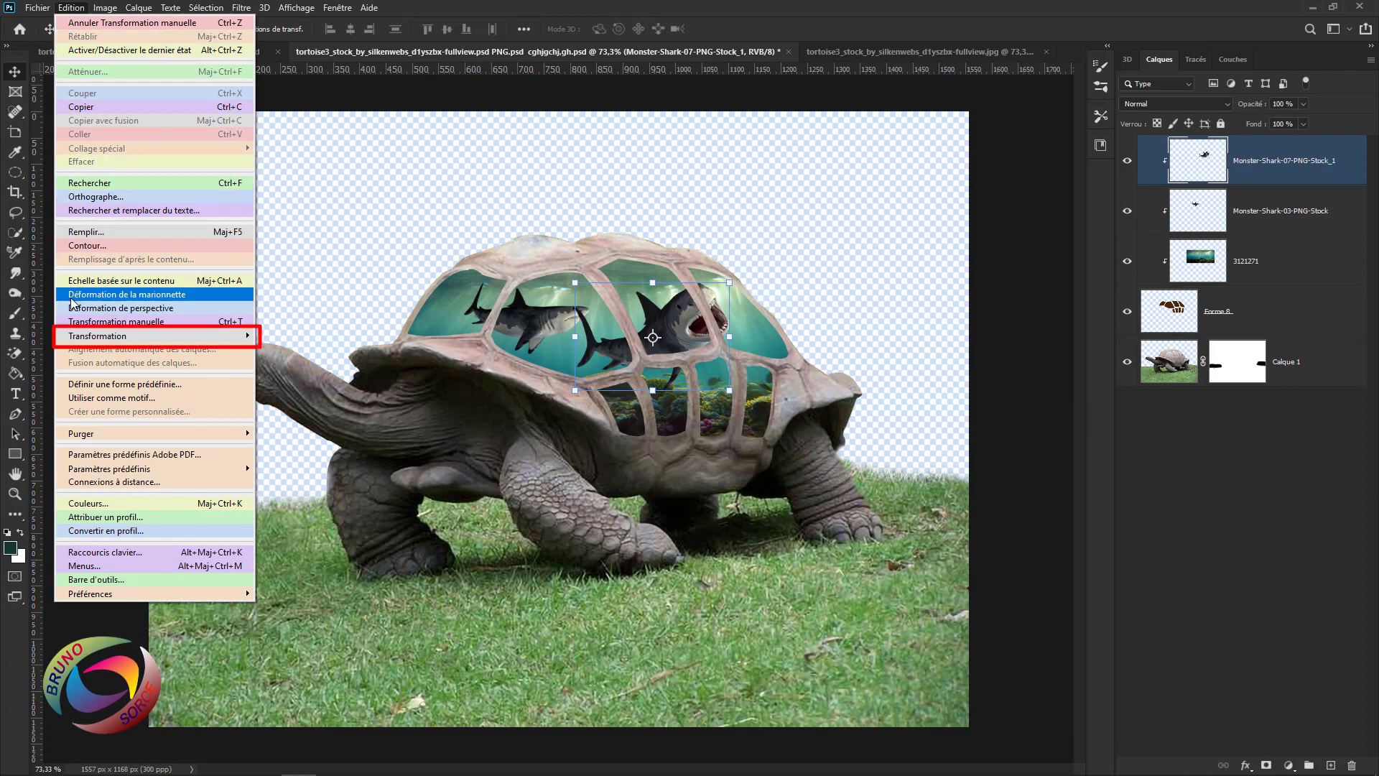
mouse_move(83, 336)
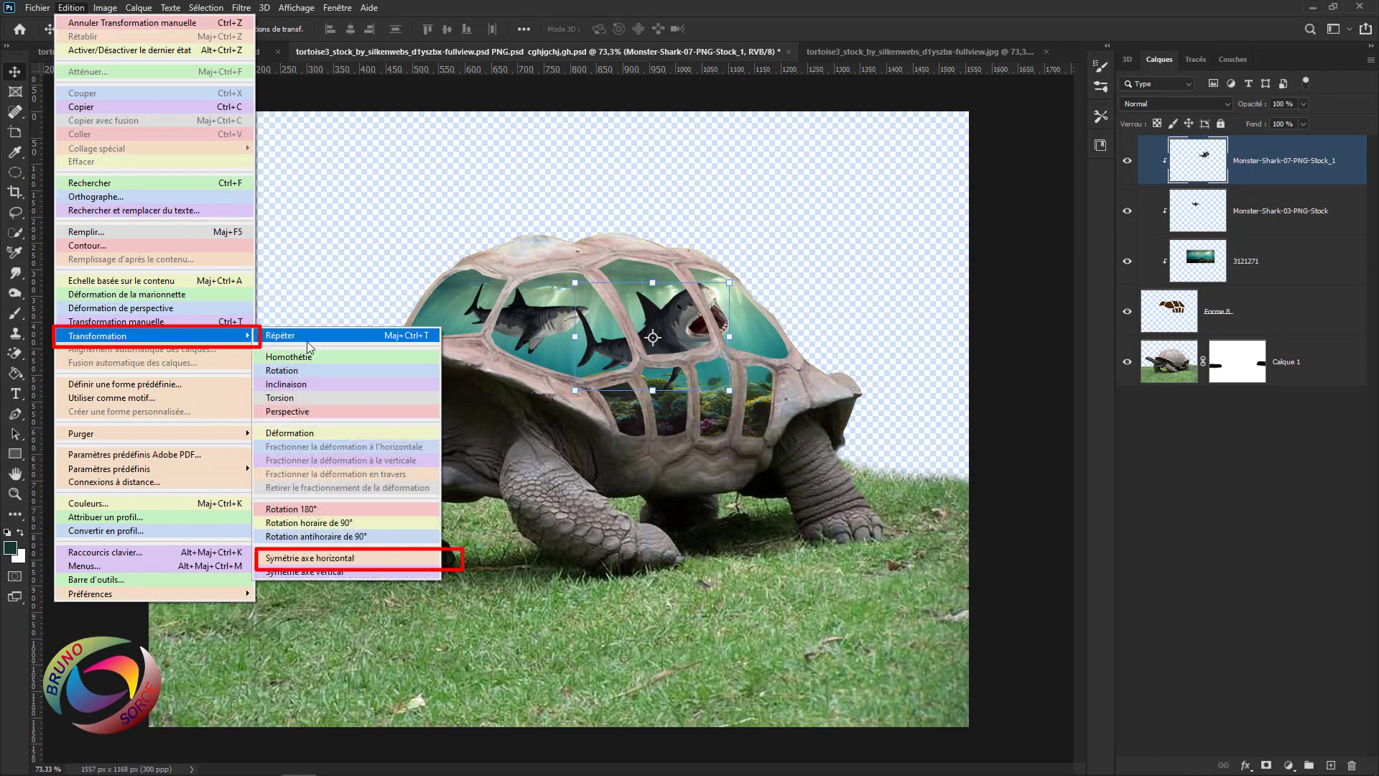
click(311, 558)
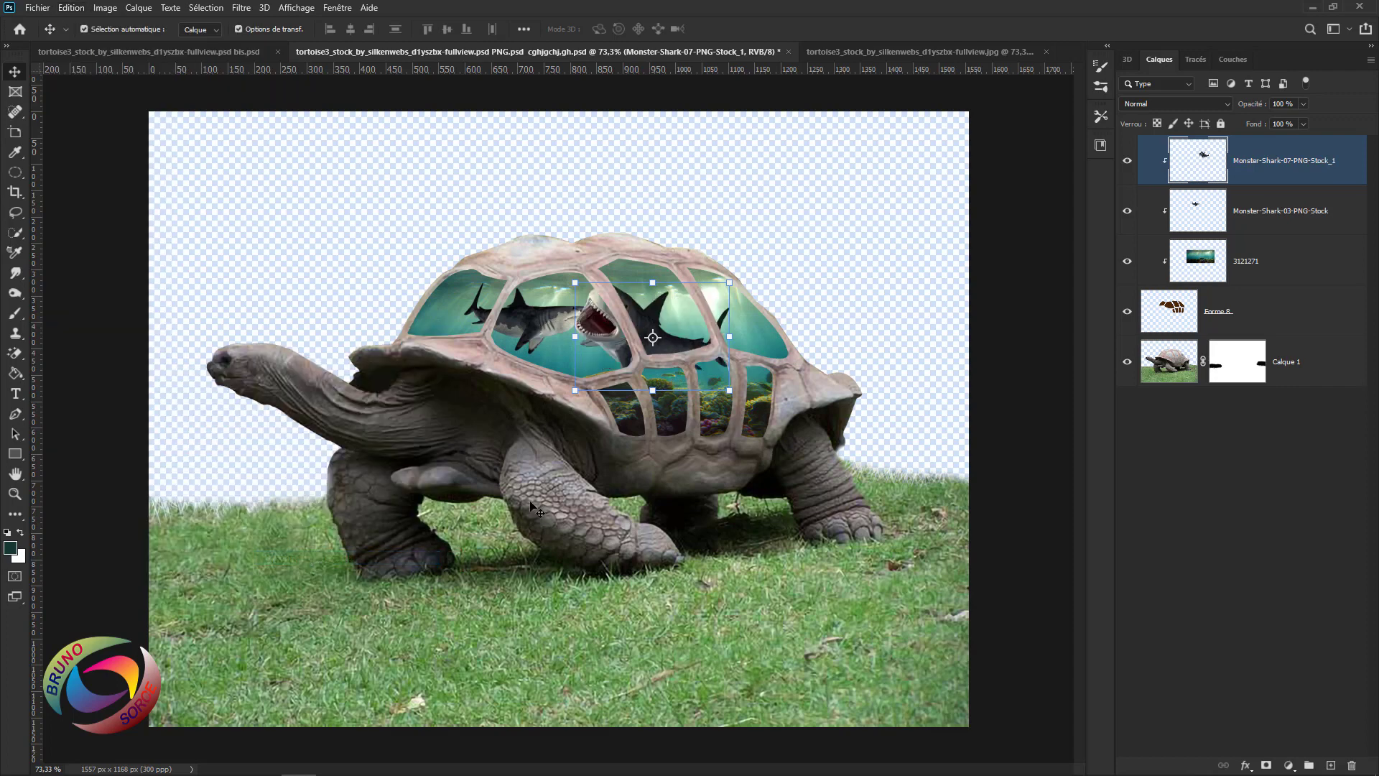
drag(606, 331, 651, 350)
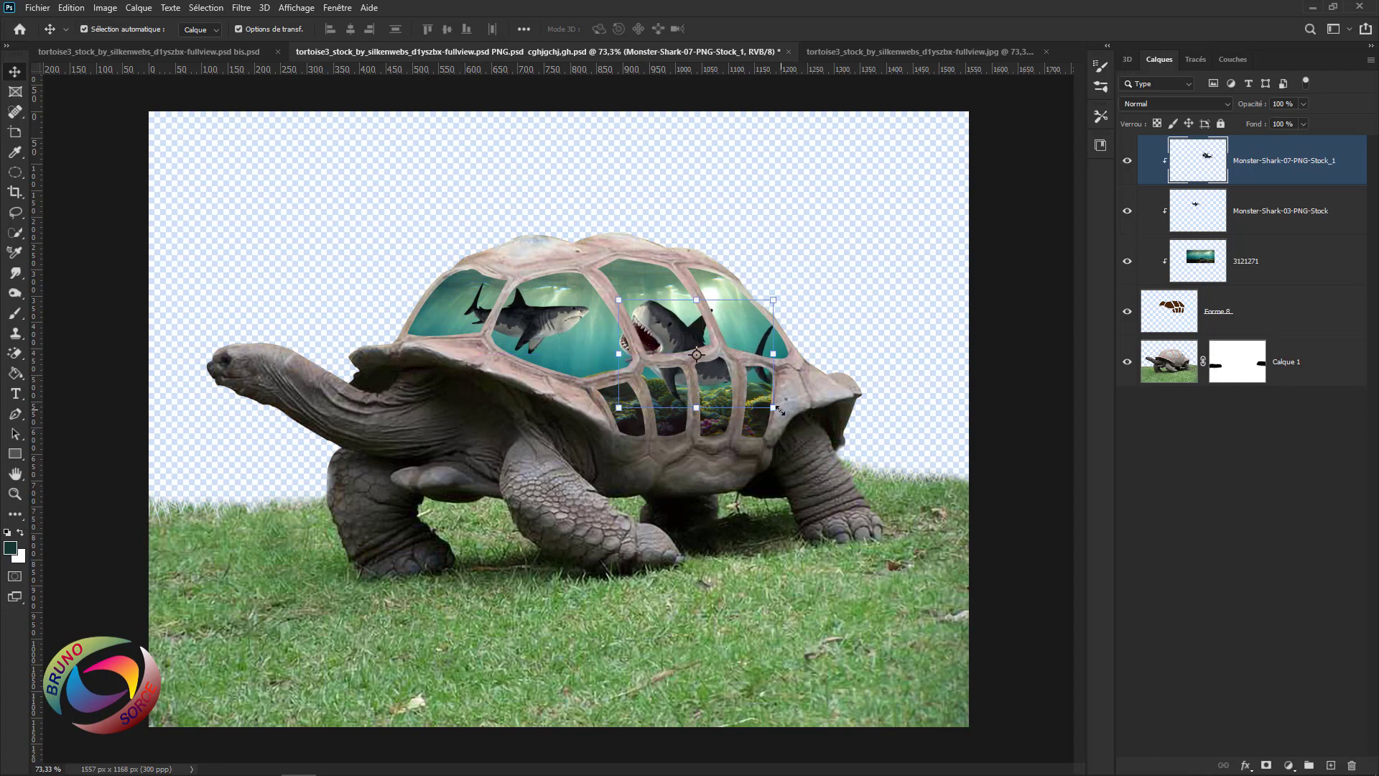
Shrink the flipped shark to about 74% and position it across the two rear upper windows.
drag(777, 409, 746, 388)
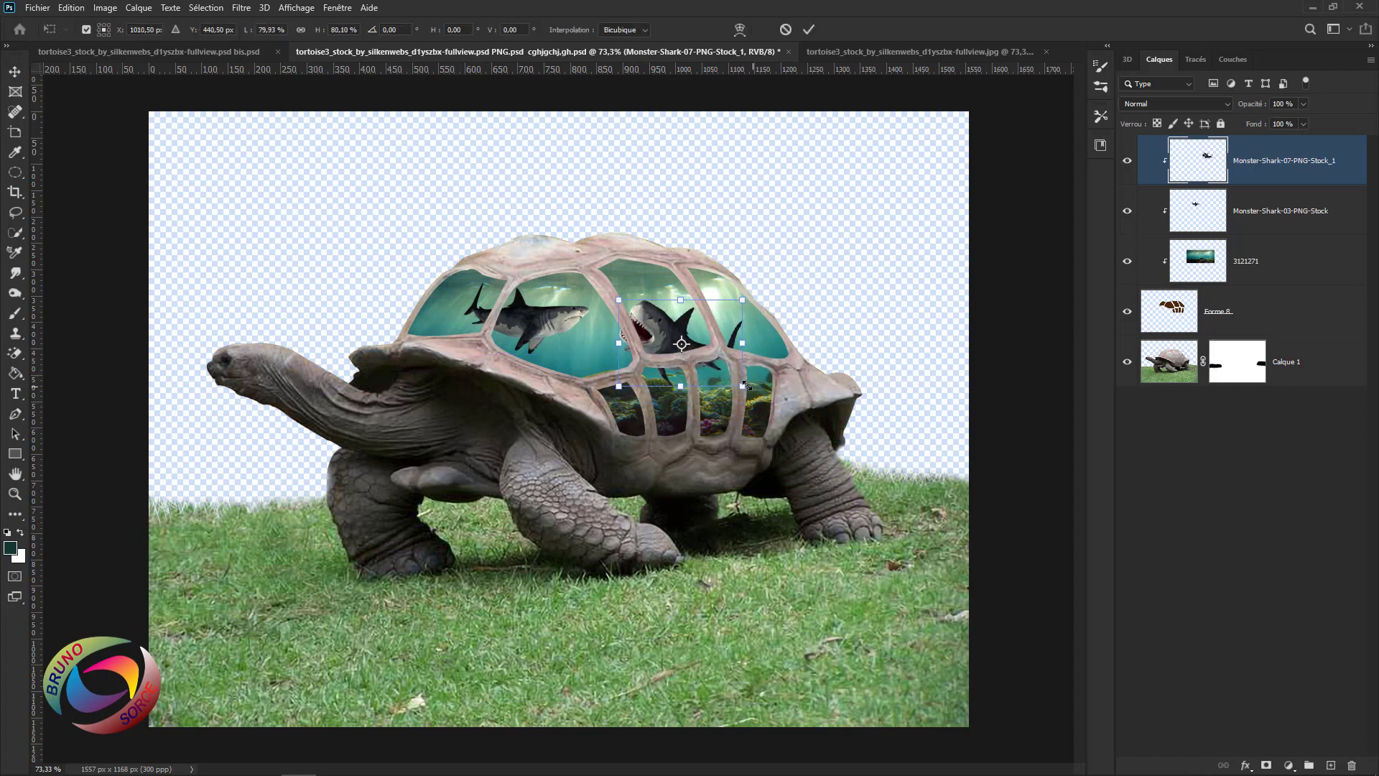
mouse_move(669, 330)
mouse_down()
mouse_move(684, 328)
mouse_move(659, 326)
mouse_move(680, 310)
mouse_up()
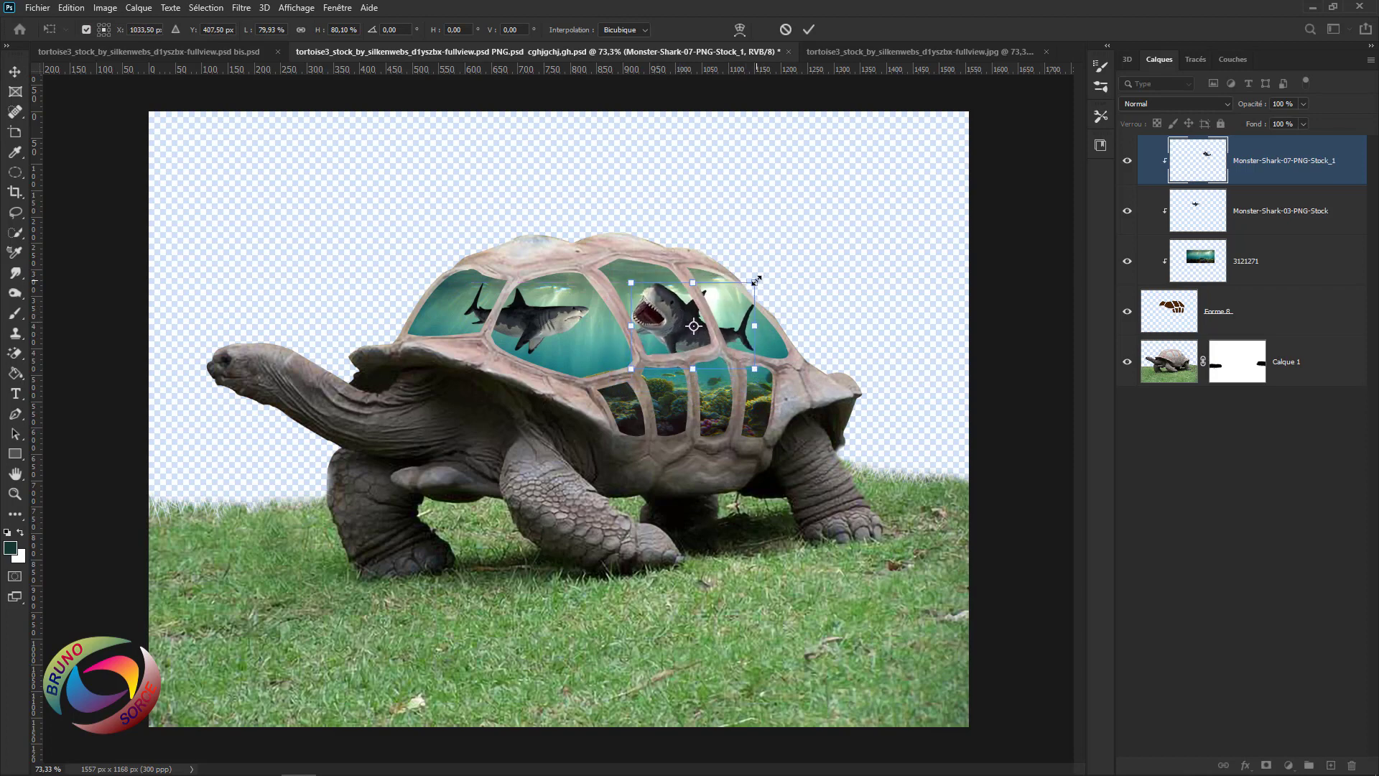
drag(756, 279, 681, 308)
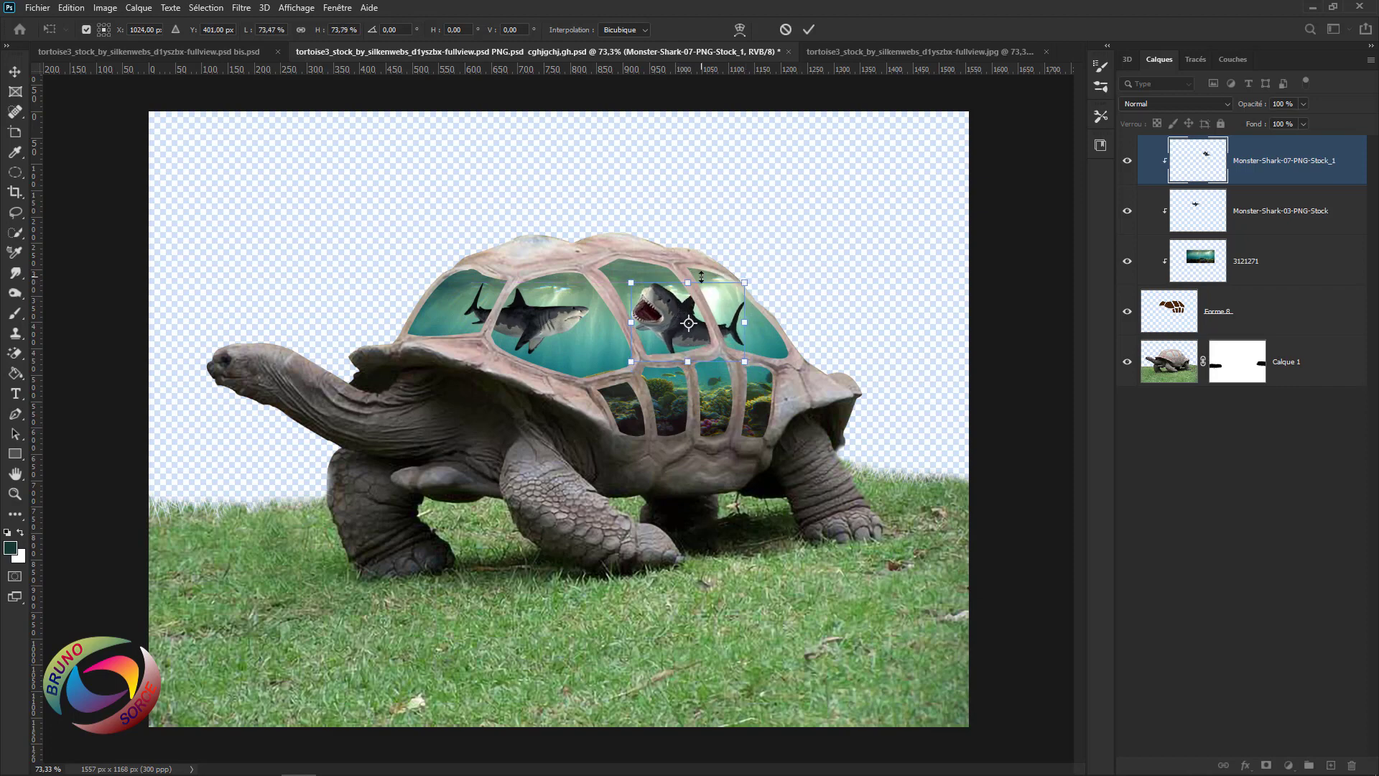
key(Return)
click(1001, 361)
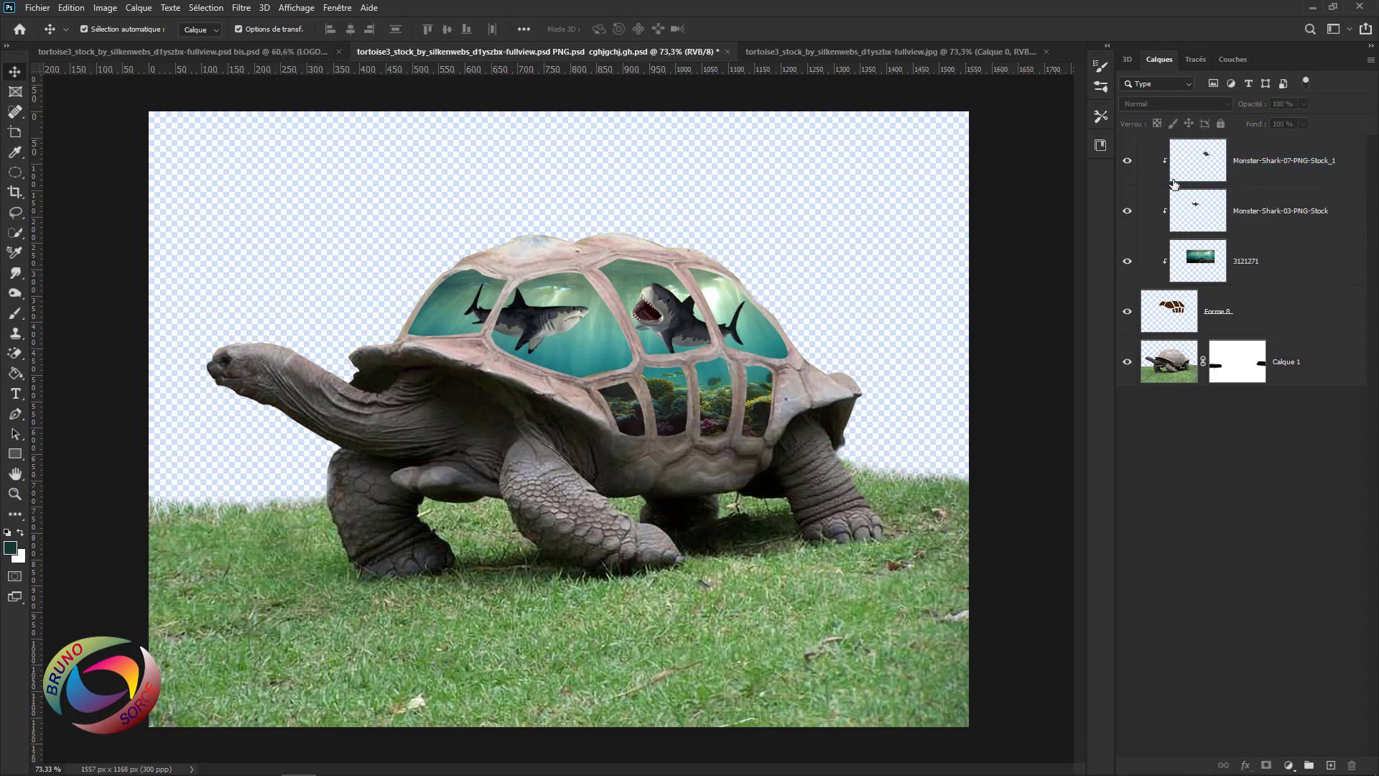
Hide both Monster-Shark layers and add an empty layer above them.
click(1268, 163)
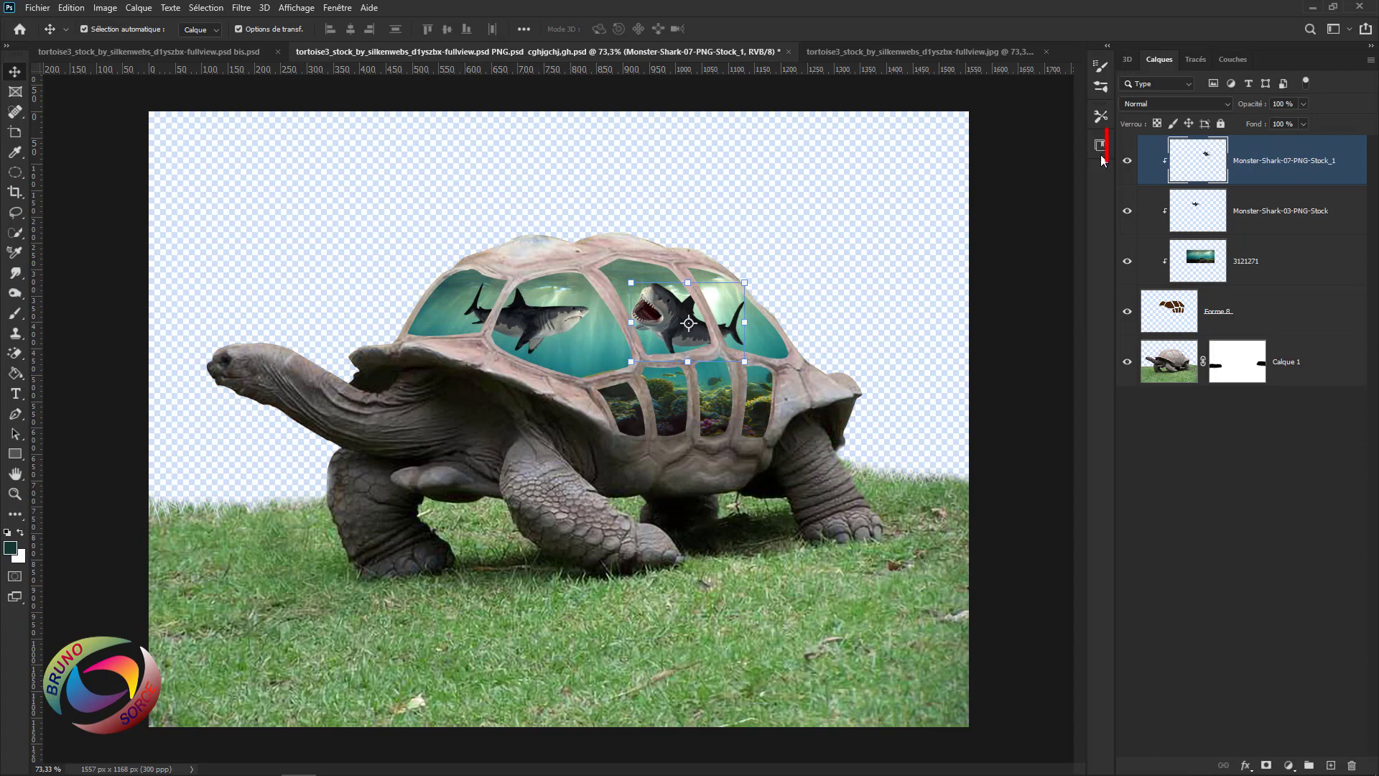
mouse_move(1104, 159)
mouse_down()
mouse_move(1147, 208)
mouse_move(1109, 131)
mouse_up()
click(1127, 164)
click(1128, 212)
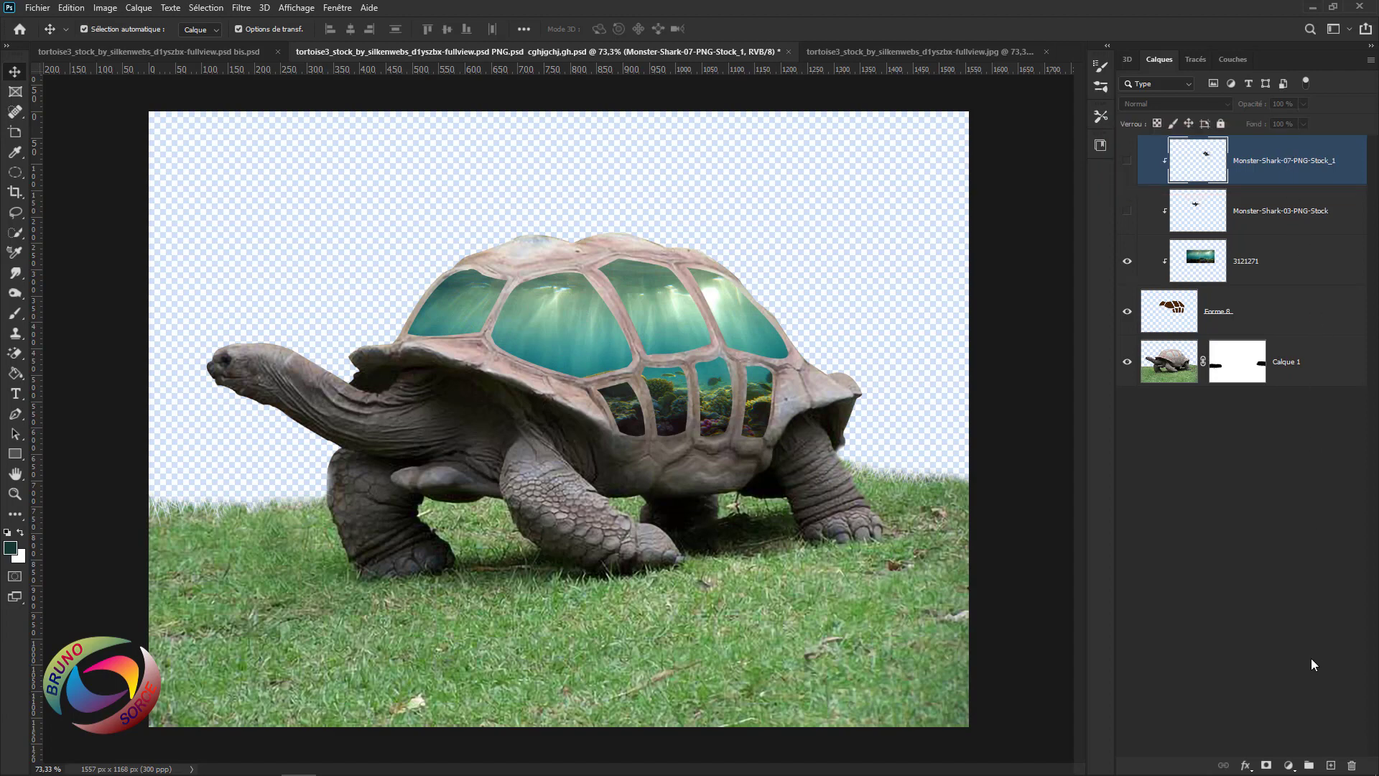
click(1331, 766)
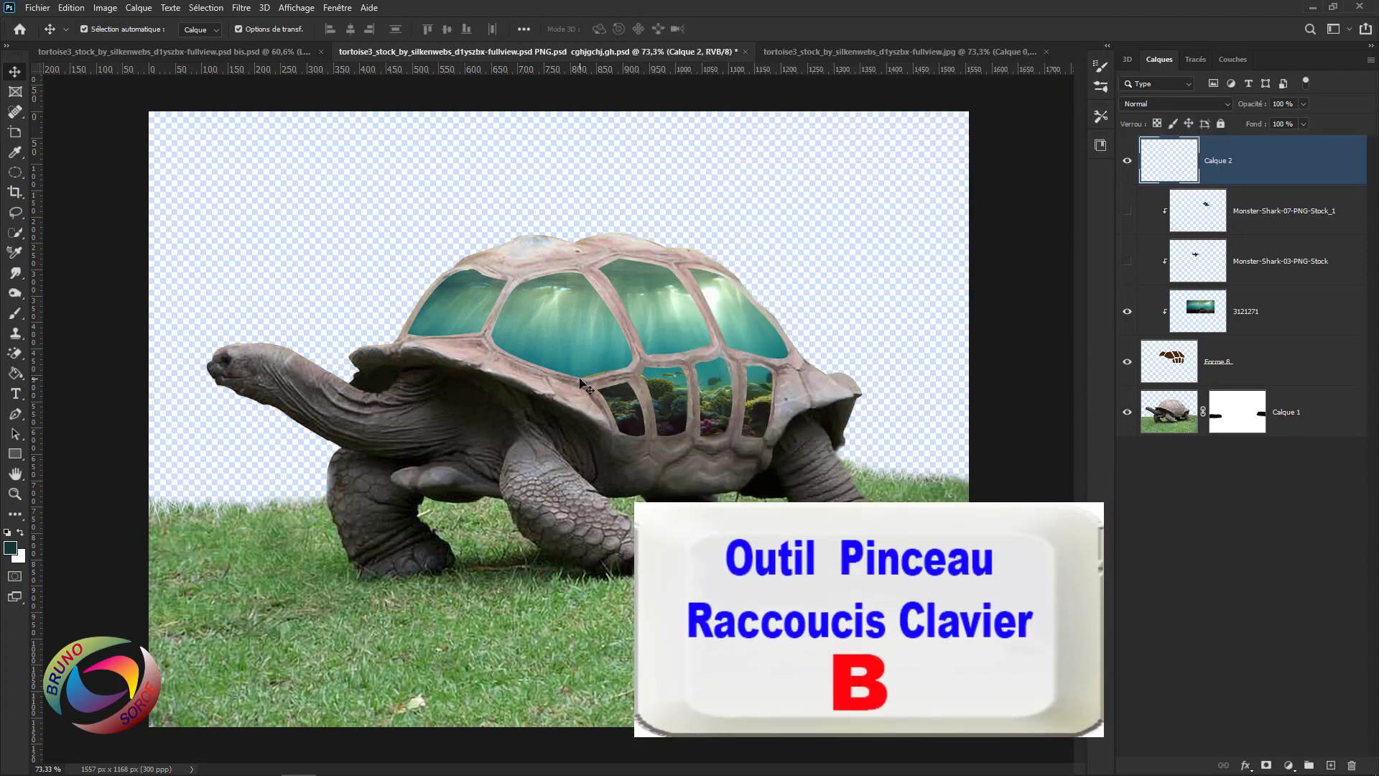
Set up a soft black brush at 25 px with 100% opacity.
key(b)
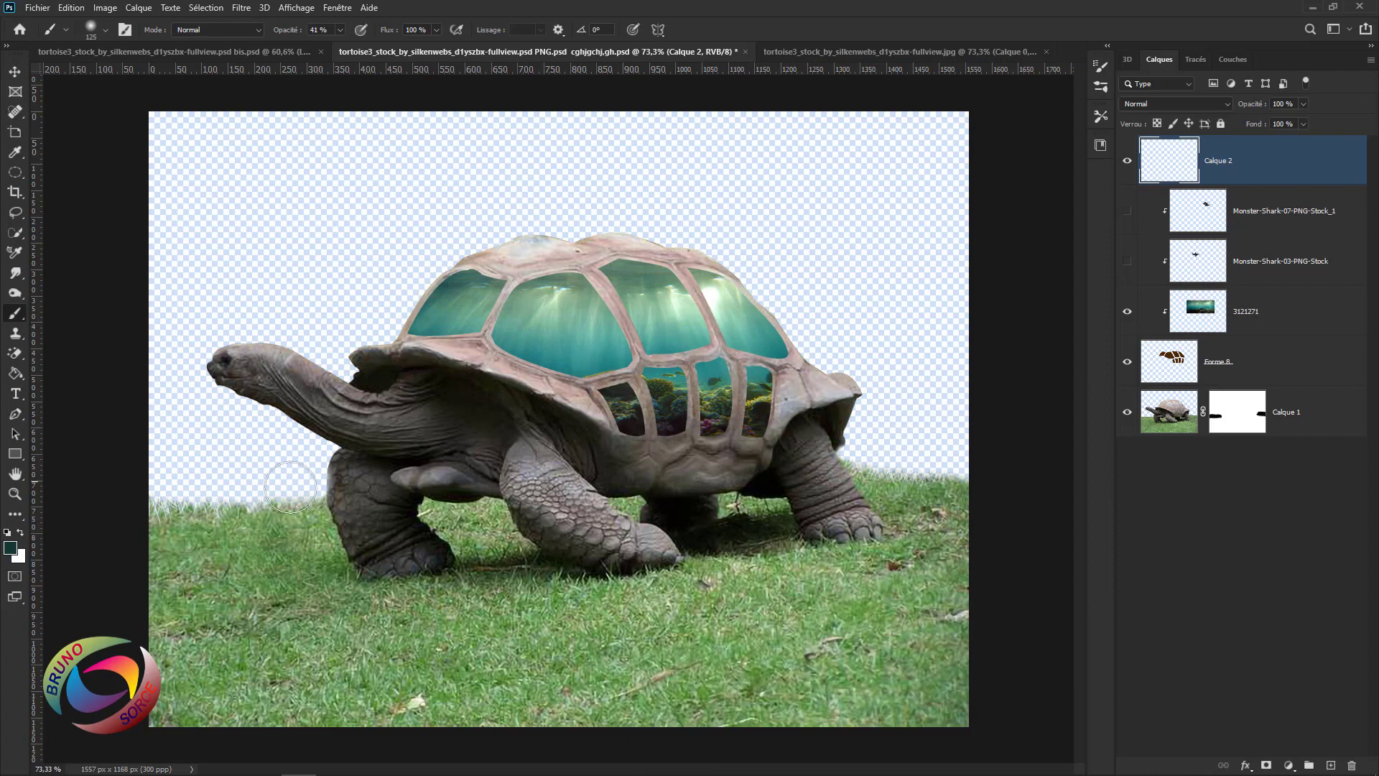
click(19, 533)
click(12, 534)
right_click(606, 133)
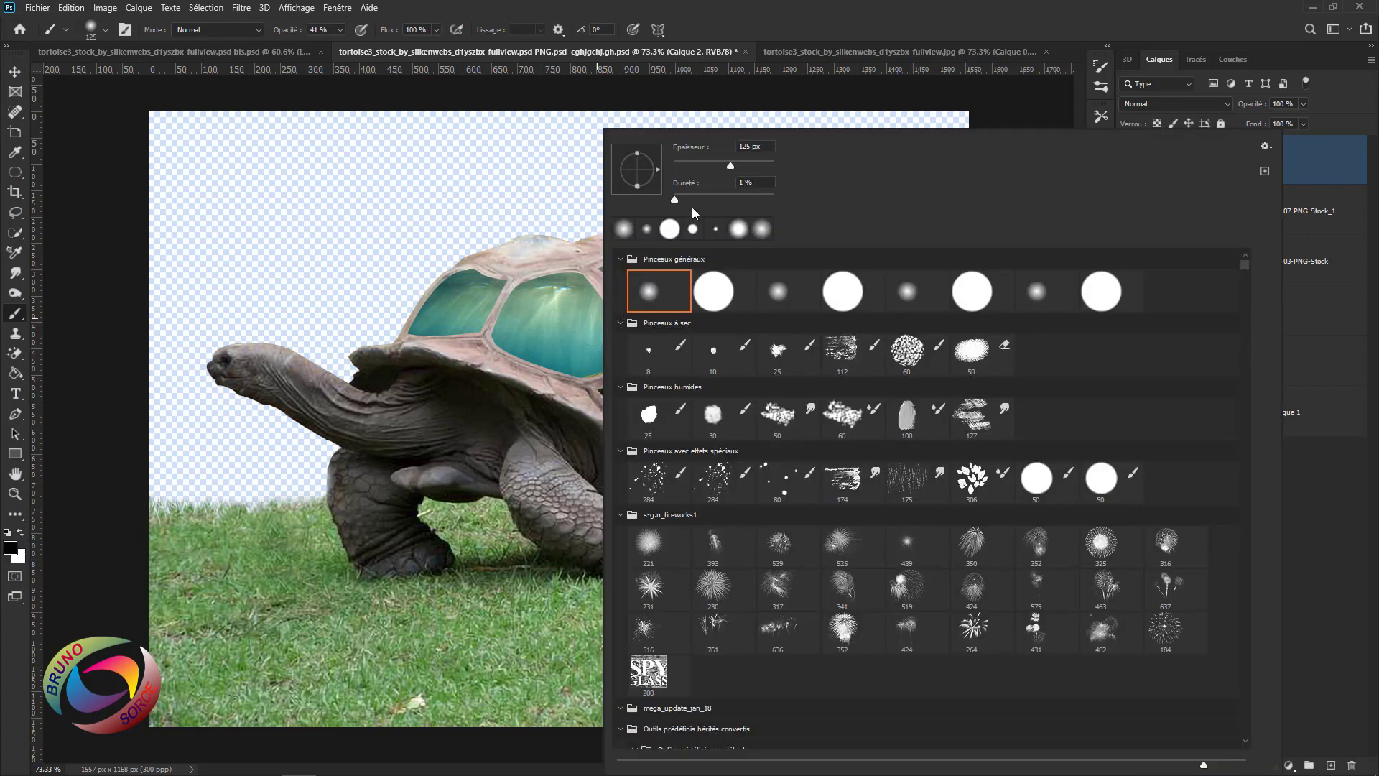
click(694, 161)
click(688, 161)
drag(688, 163, 688, 166)
click(687, 166)
drag(674, 199, 661, 198)
click(816, 19)
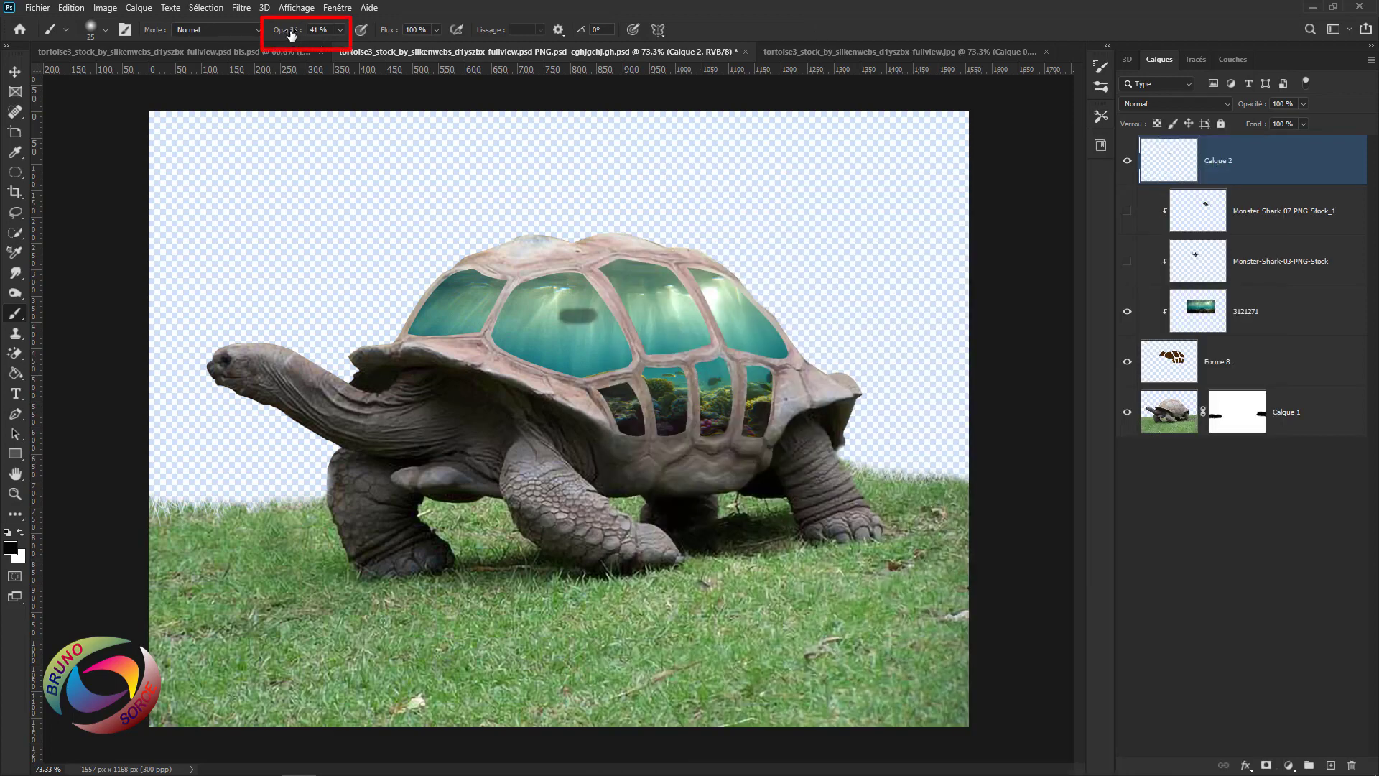
drag(291, 34, 390, 38)
Show Monster-Shark-07-PNG-Stock_1, paint a black test stroke across the shark, and clip the paint layer to the shell windows.
click(1127, 212)
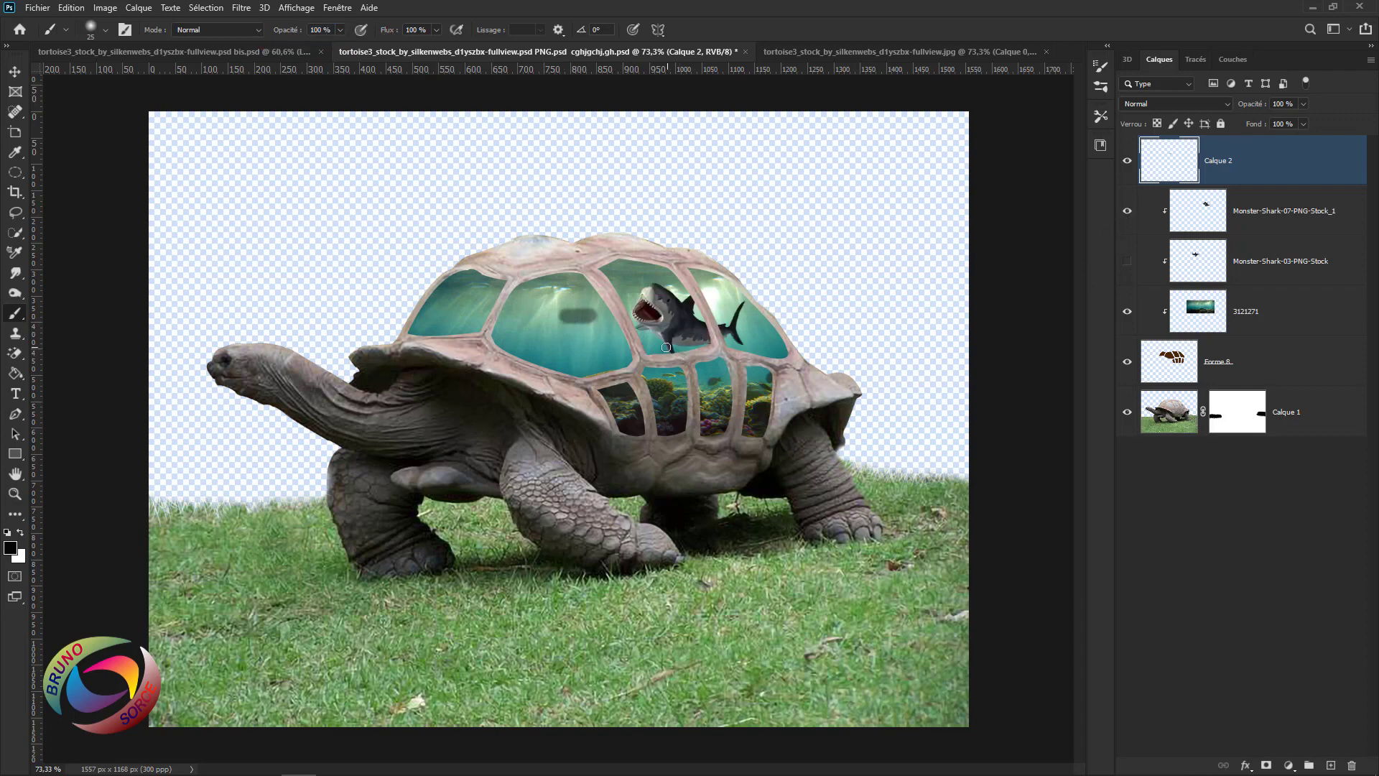
key(e)
mouse_move(610, 319)
mouse_down()
mouse_move(554, 314)
mouse_move(603, 314)
mouse_move(565, 332)
mouse_move(632, 339)
mouse_move(576, 325)
mouse_move(678, 311)
mouse_up()
key(b)
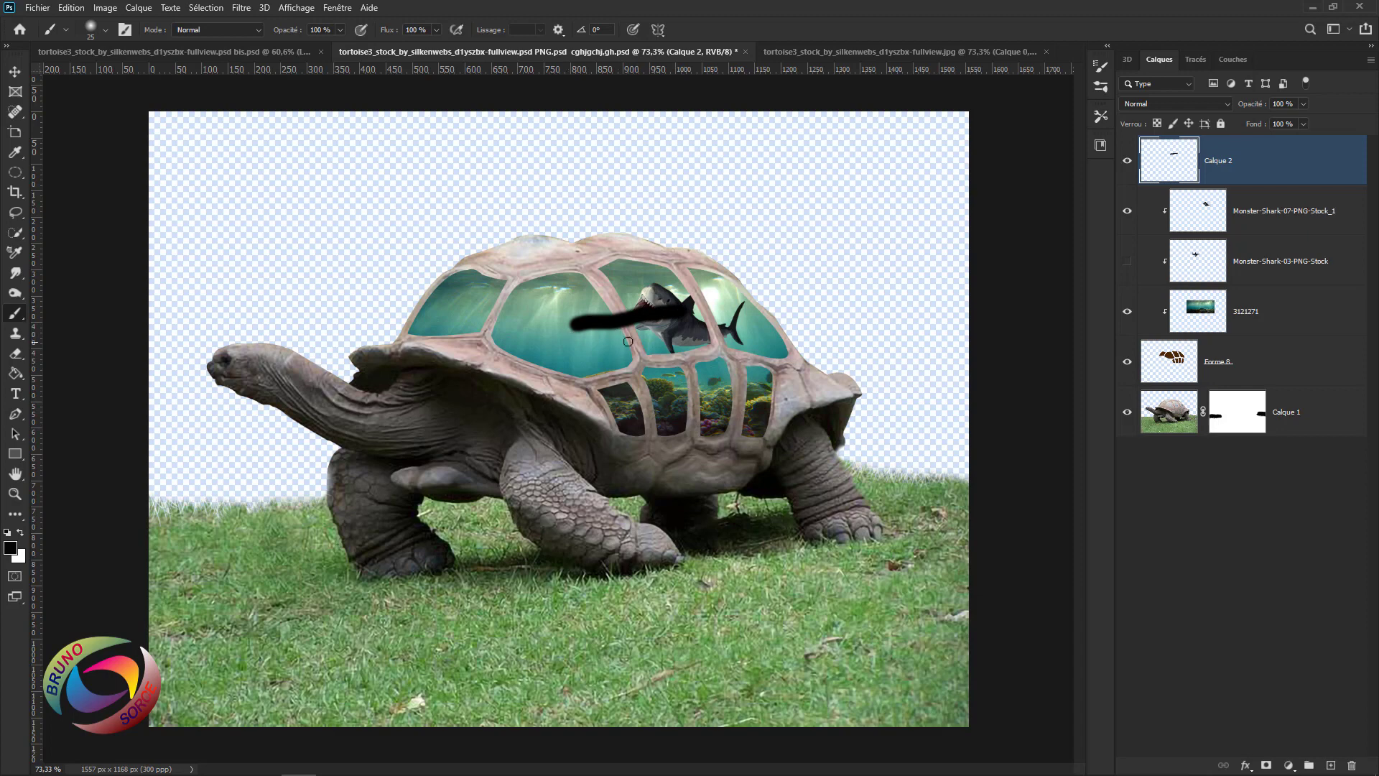
key(ctrl+alt+g)
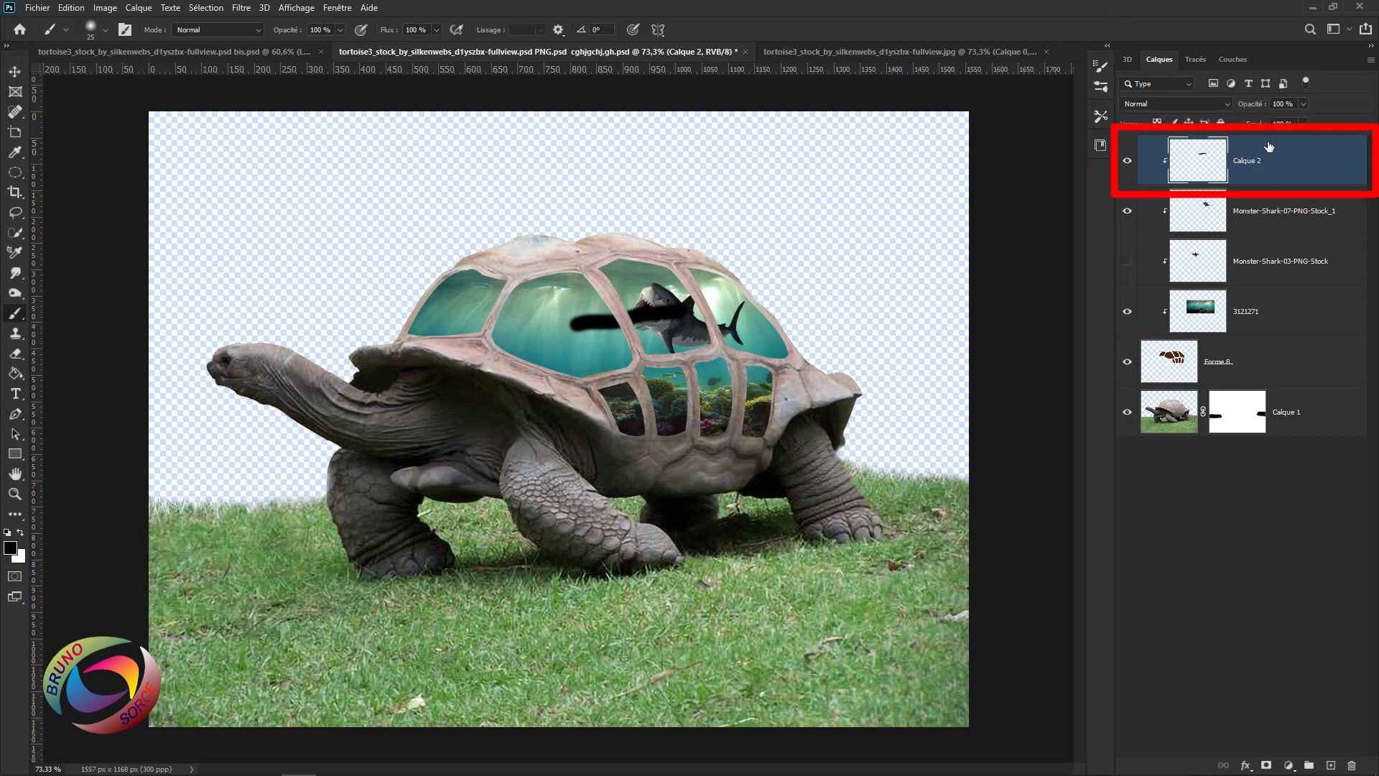
Move Calque 2 below both shark layers with Monster-Shark-03-PNG-Stock shown, and erase the black test strokes.
click(1127, 263)
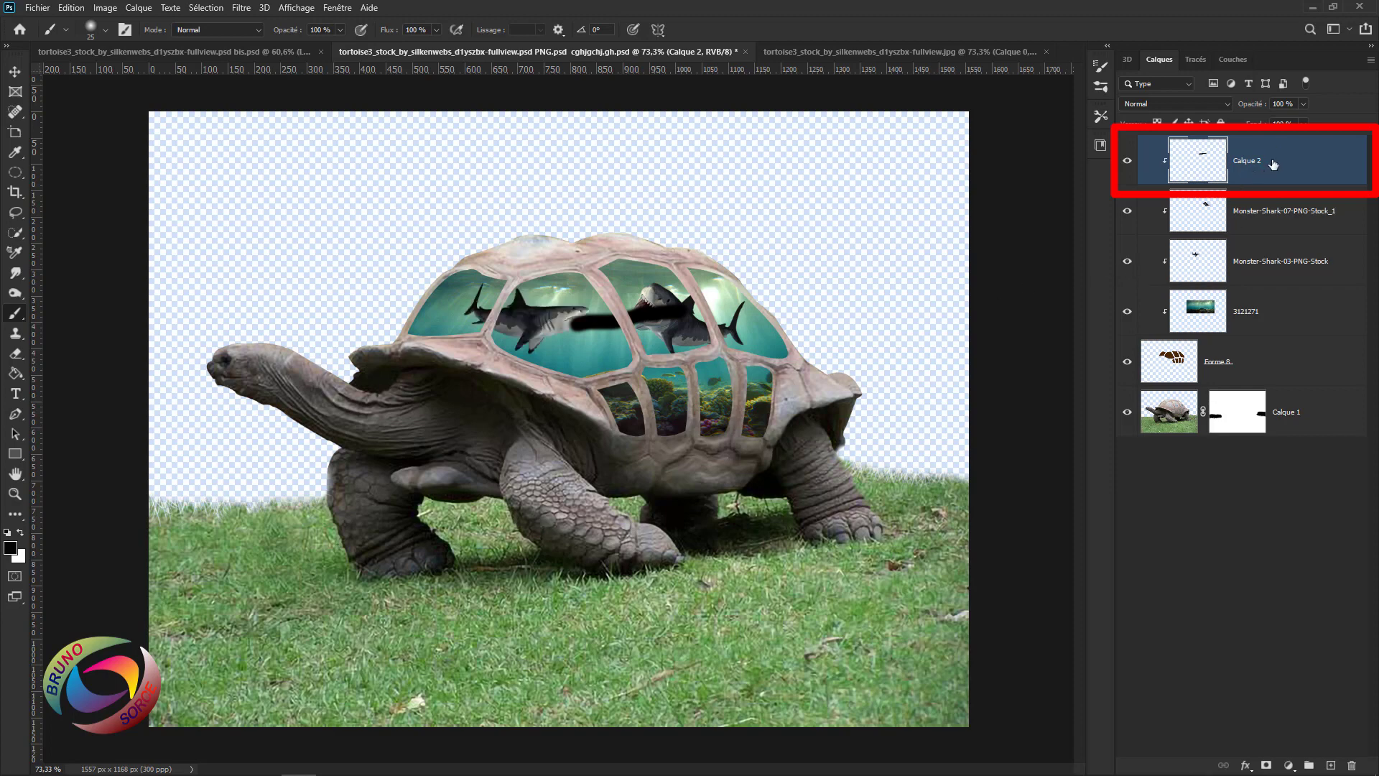
drag(1273, 165, 1262, 288)
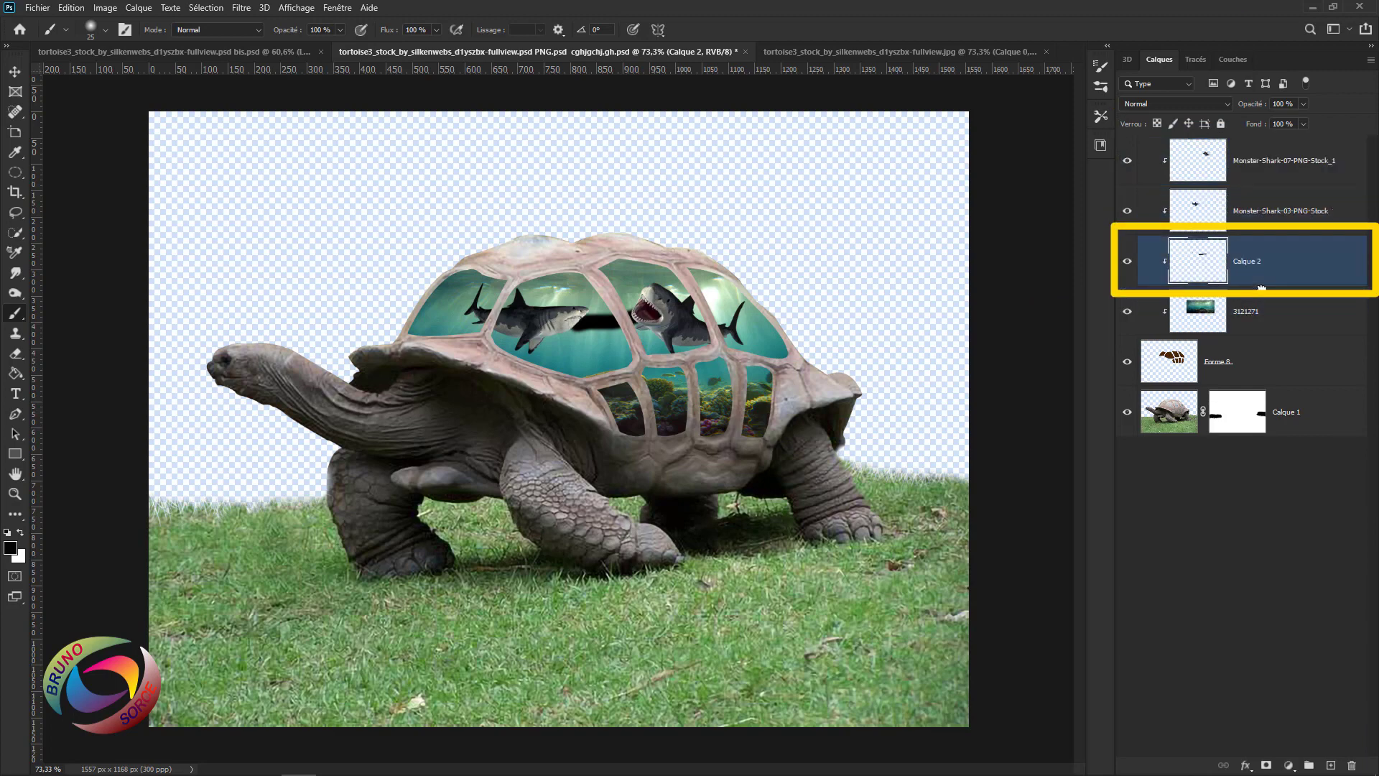
drag(622, 270, 650, 294)
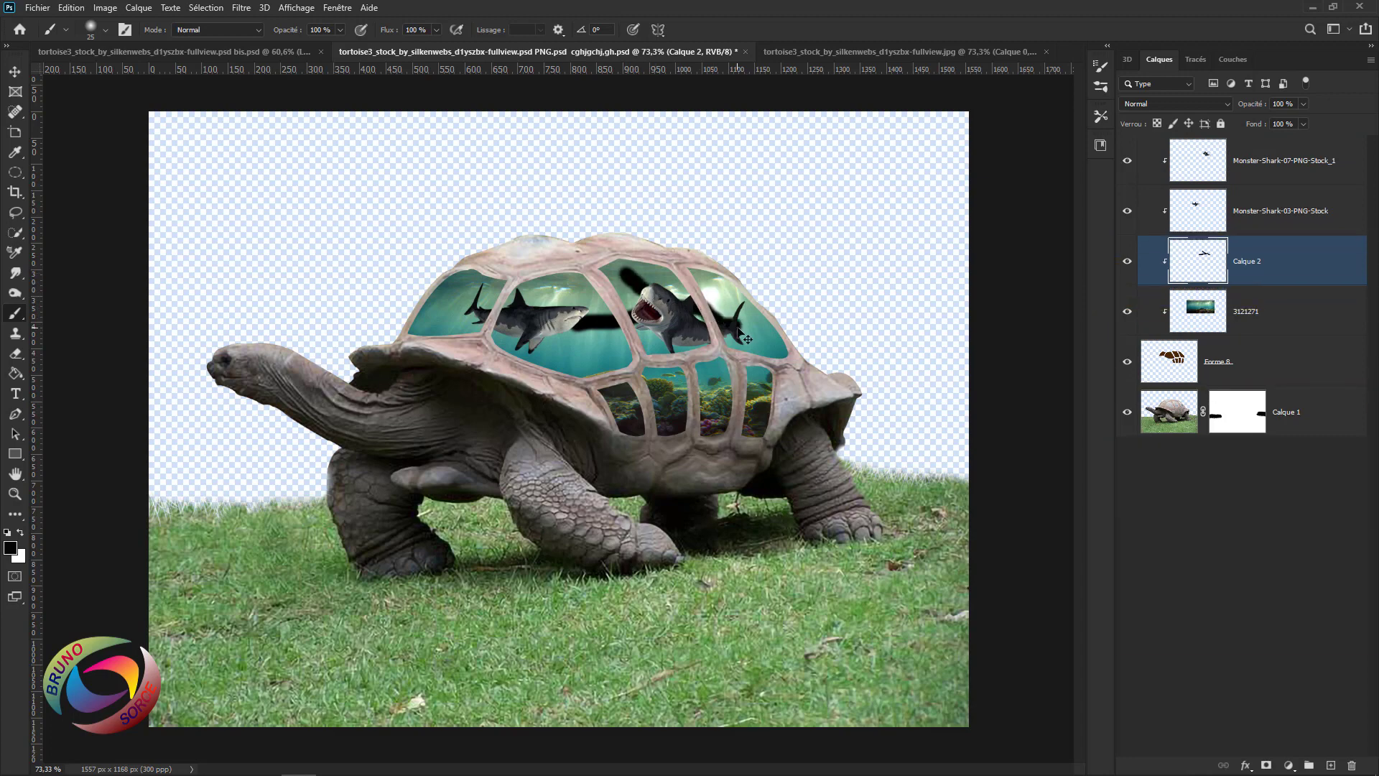
key(e)
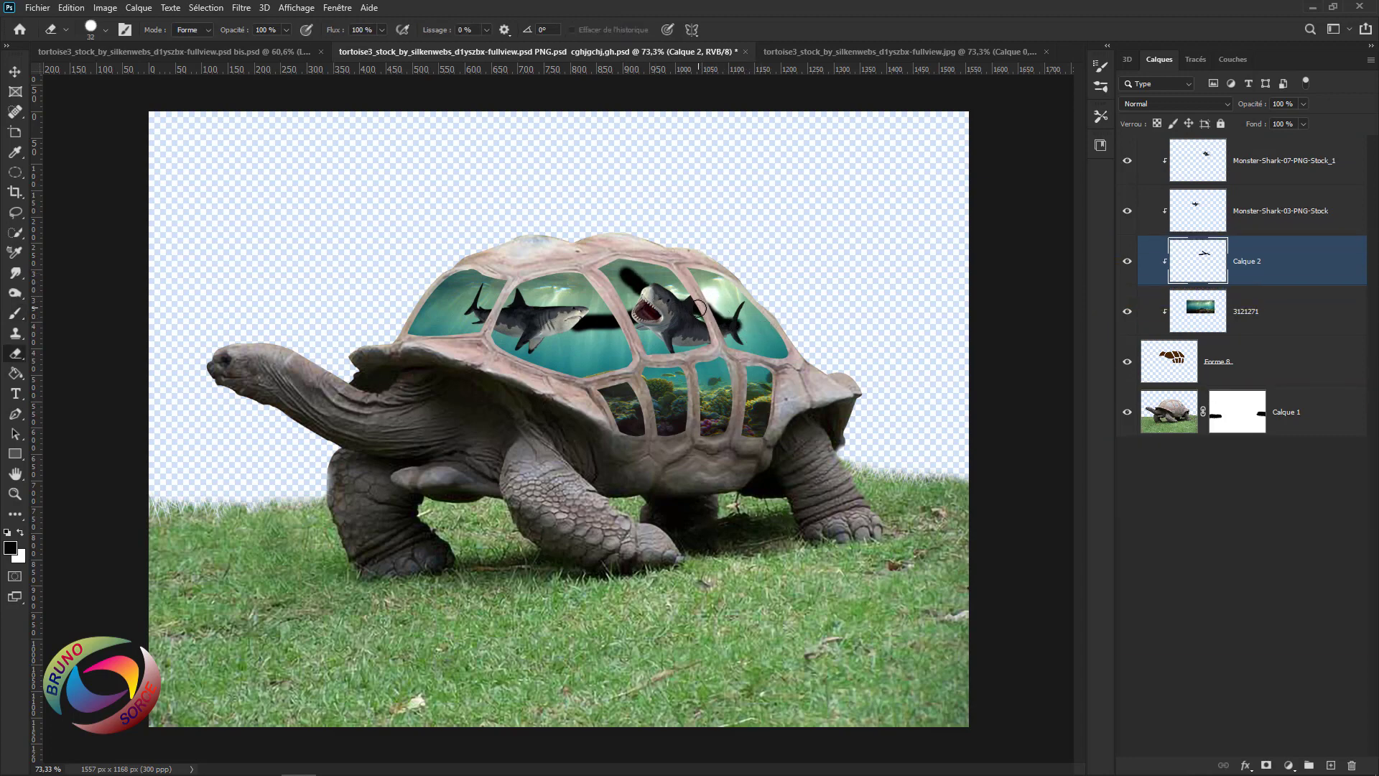
mouse_move(695, 311)
mouse_down()
mouse_move(718, 302)
mouse_move(632, 288)
mouse_move(575, 327)
mouse_up()
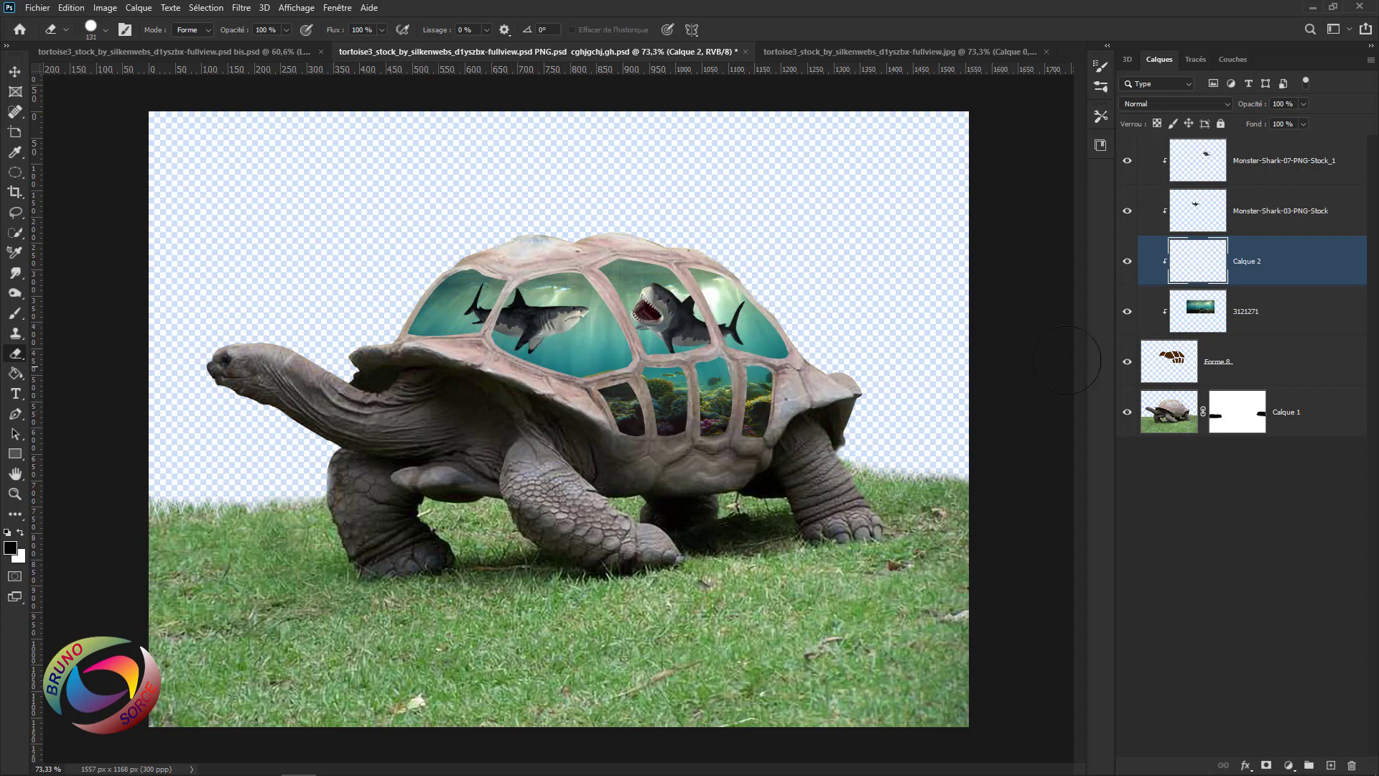
Hide Monster-Shark-03-PNG-Stock and paint black on Calque 2 along the top edges of the four upper windows.
click(1127, 213)
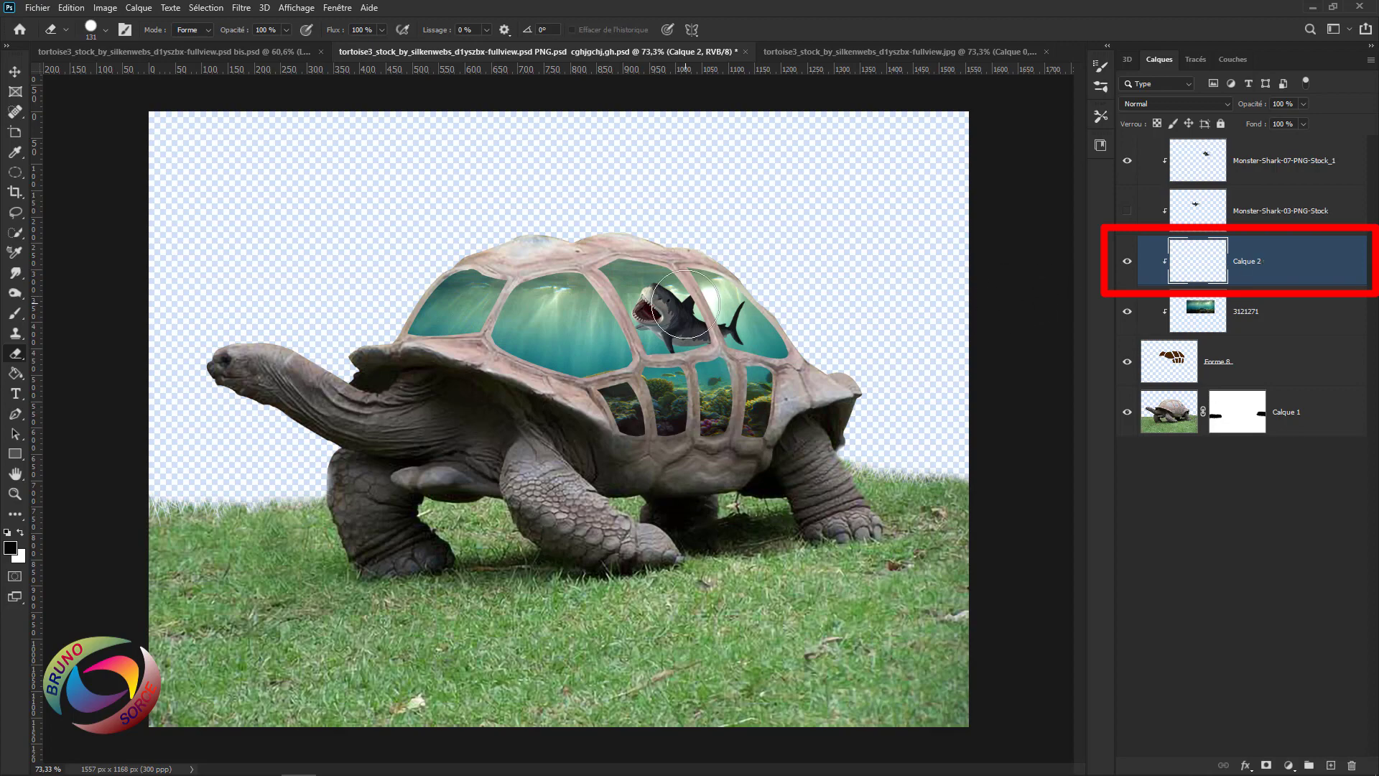
key(b)
scroll(475, 350, up, 3)
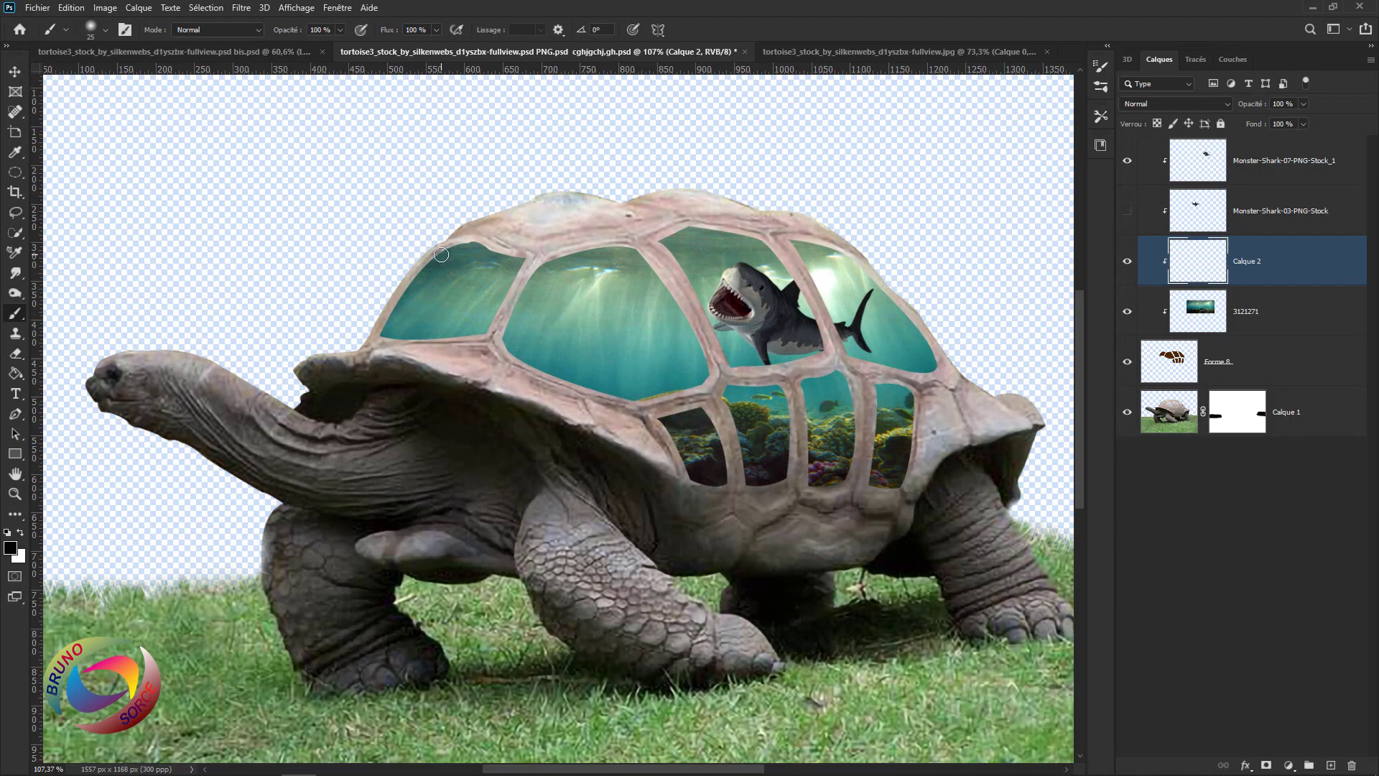
mouse_move(442, 254)
mouse_down()
mouse_move(527, 257)
mouse_move(424, 250)
mouse_up()
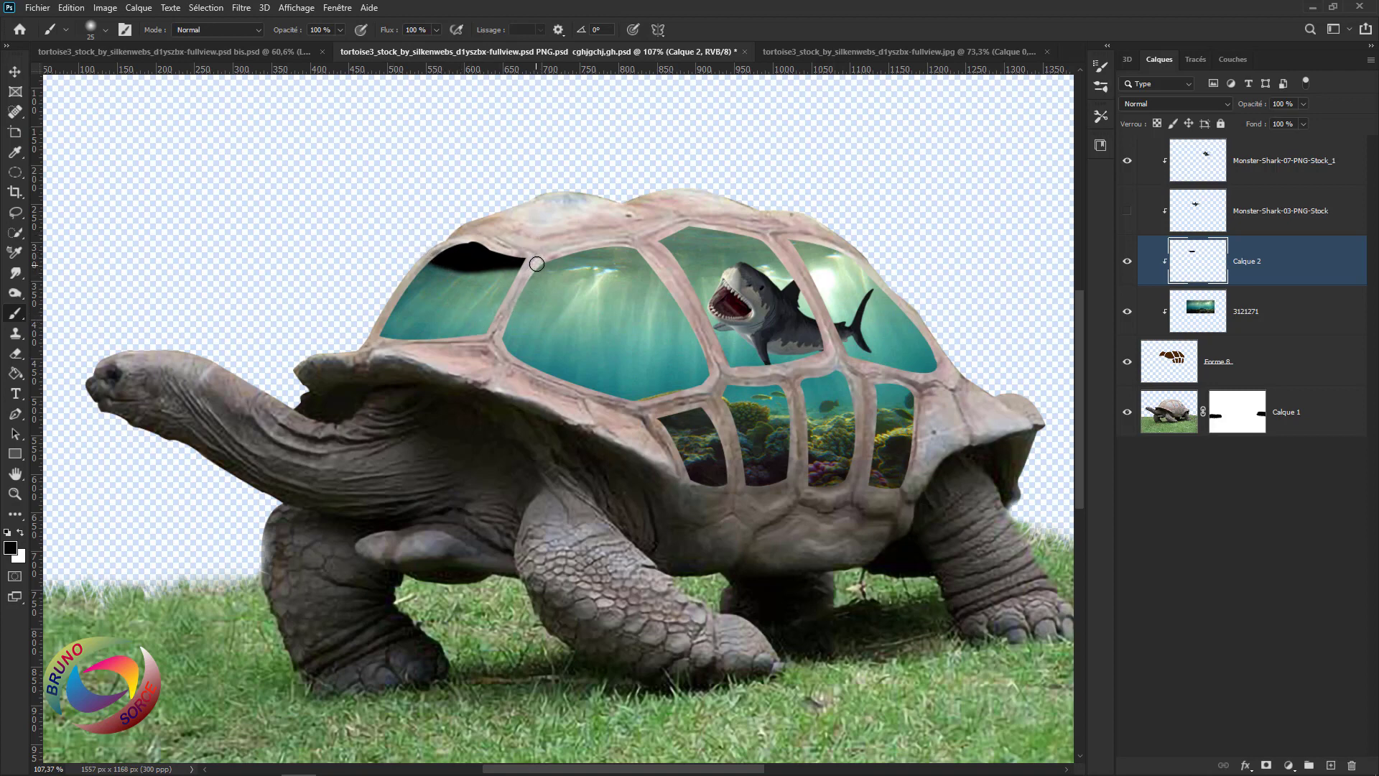
mouse_move(546, 259)
mouse_down()
mouse_move(641, 250)
mouse_move(523, 263)
mouse_move(608, 261)
mouse_move(709, 228)
mouse_move(876, 284)
mouse_up()
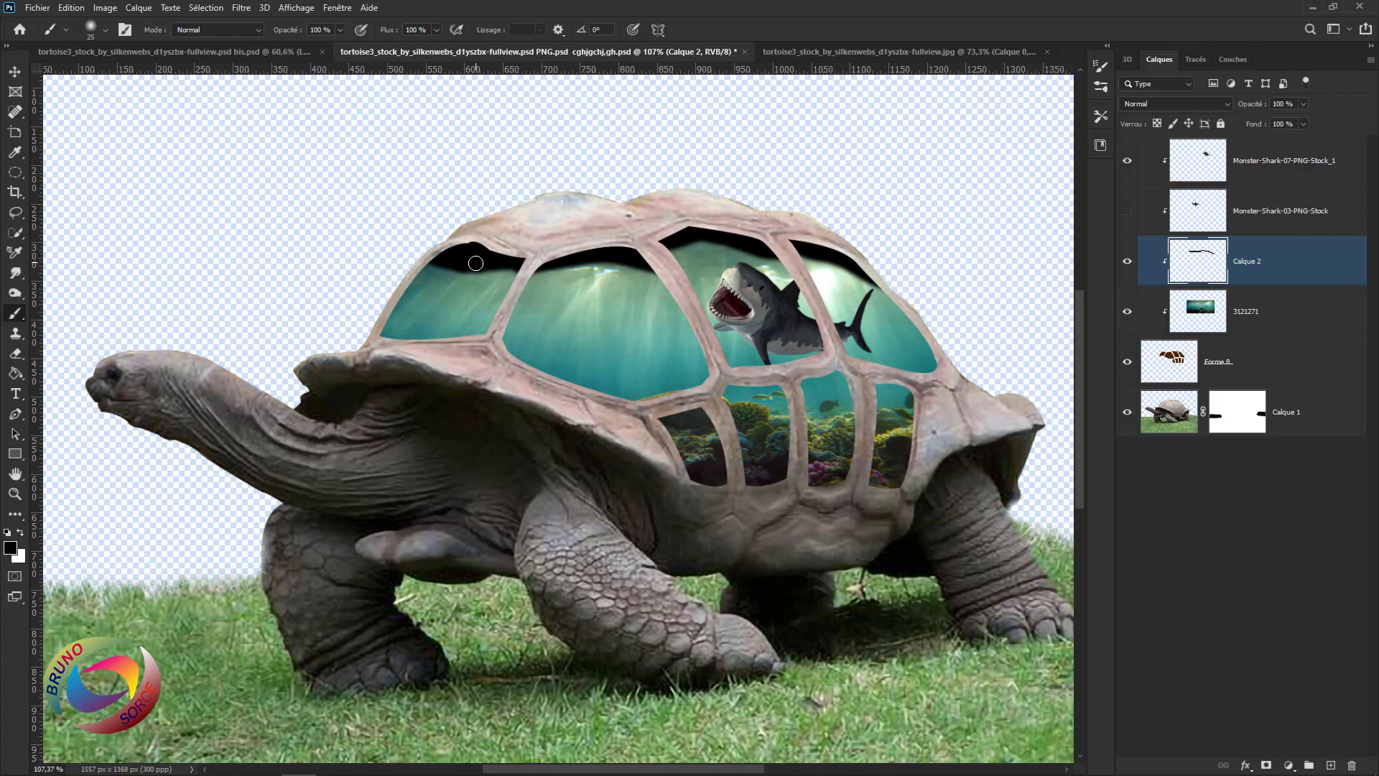
Paint a black vertical bar with a smaller brush down the middle of each of the two upper windows nearest the neck.
drag(476, 262, 446, 343)
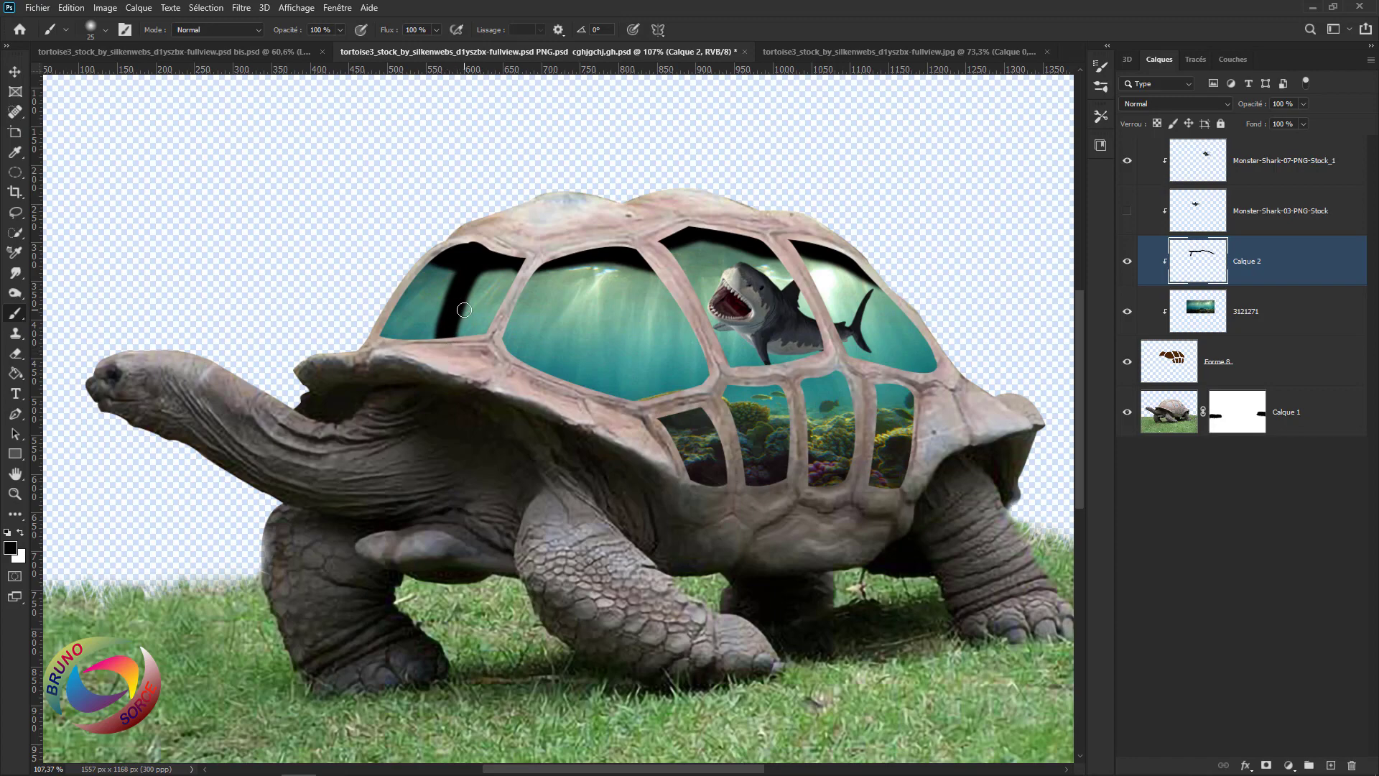
key(ctrl+z)
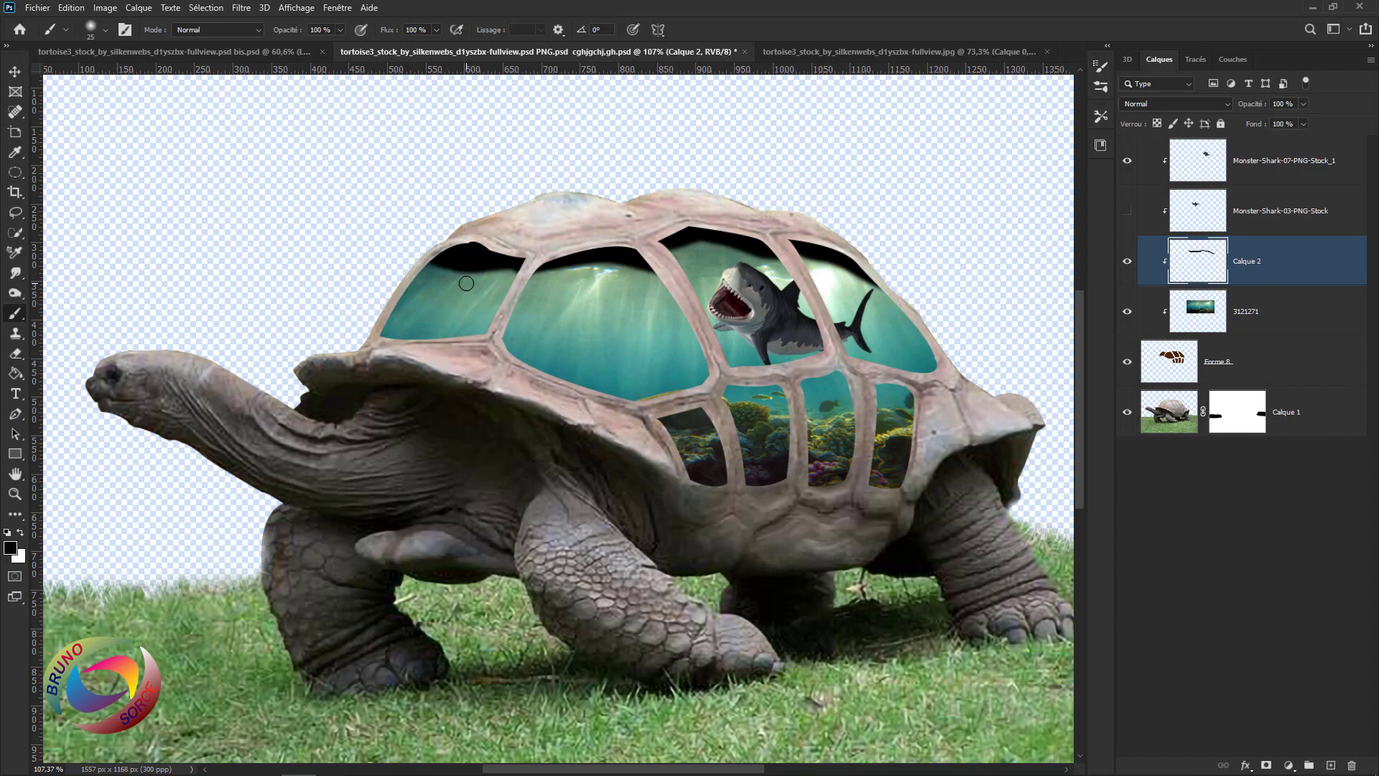
alt+right_click(467, 283)
mouse_move(473, 271)
mouse_down()
mouse_move(450, 347)
mouse_move(485, 254)
mouse_up()
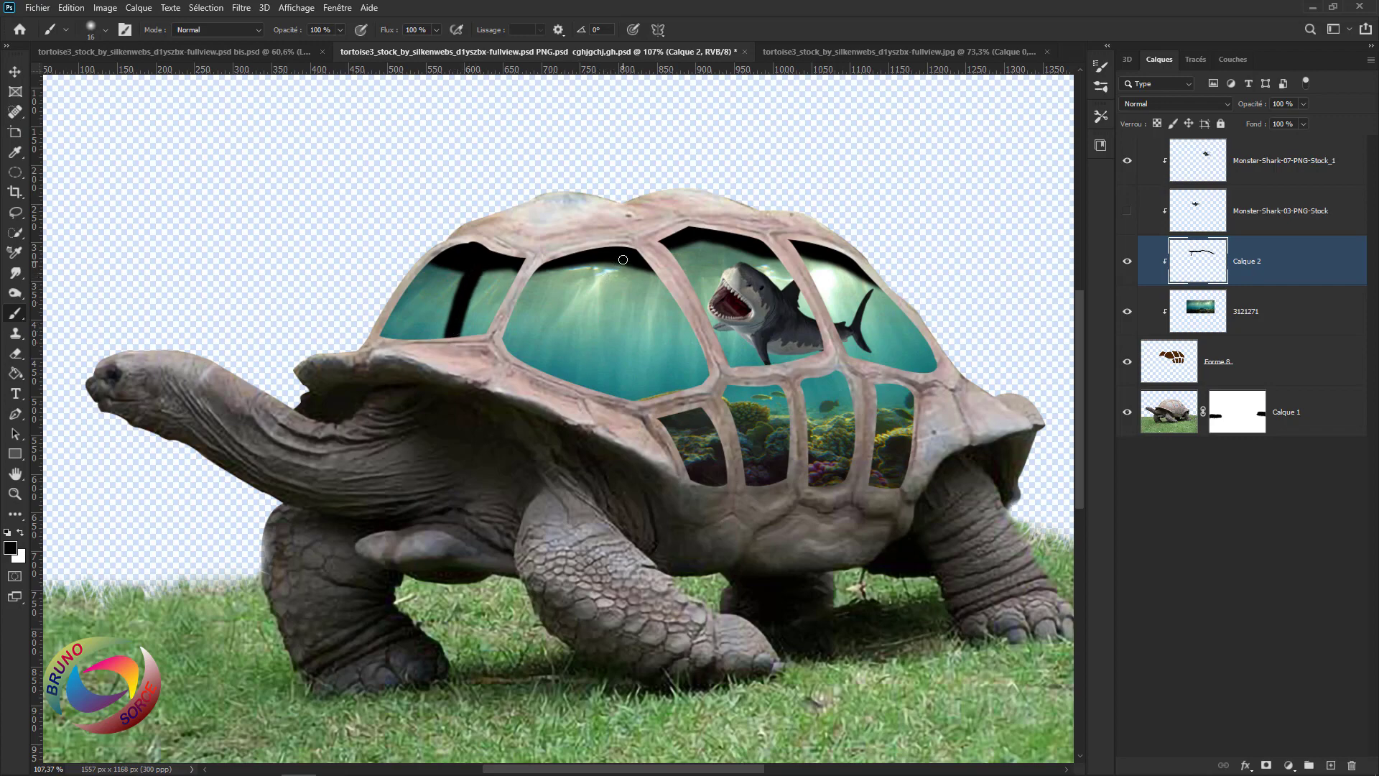
mouse_move(623, 267)
mouse_down()
mouse_move(640, 407)
mouse_move(620, 256)
mouse_up()
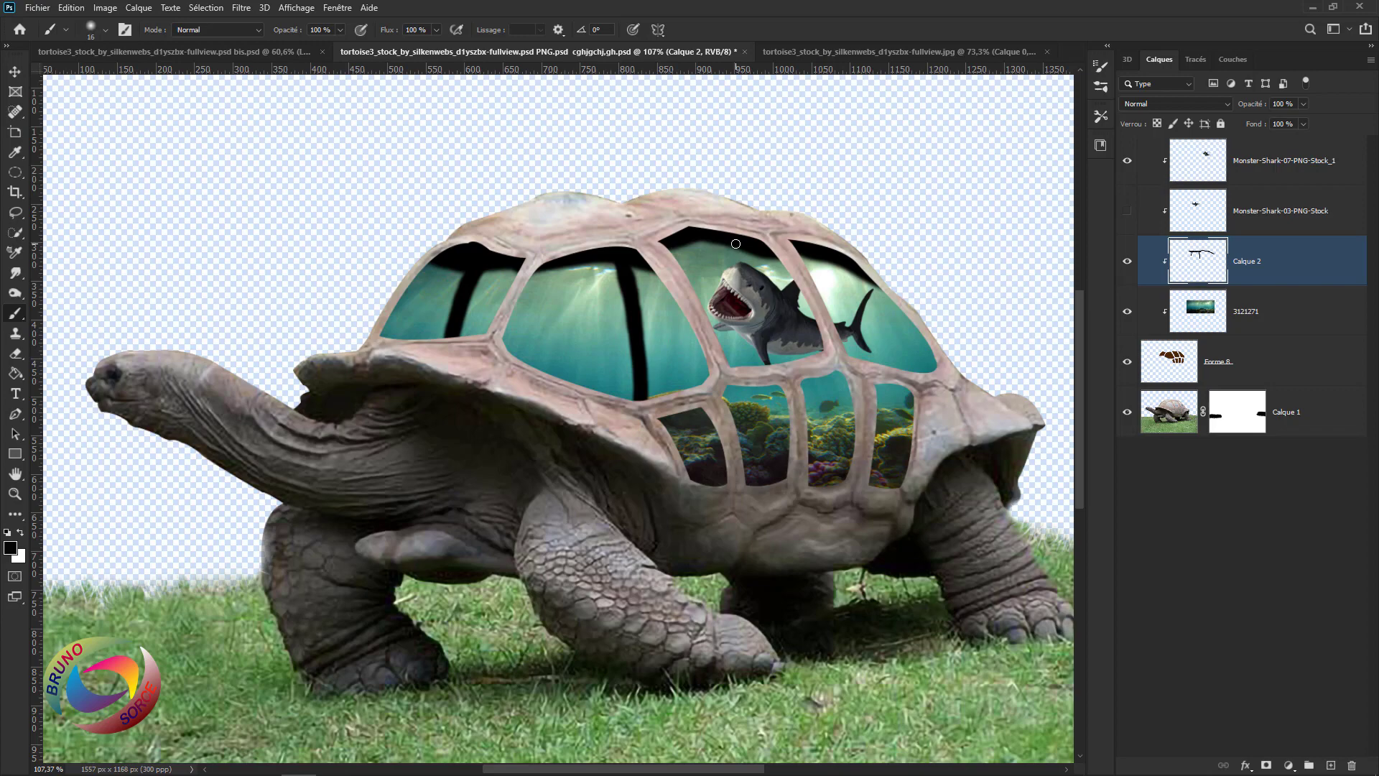
Paint black bars down the two rear upper windows behind the open-mouthed shark, redoing the rearmost one.
drag(735, 243, 750, 276)
drag(772, 348, 778, 373)
drag(749, 263, 744, 258)
drag(836, 260, 893, 375)
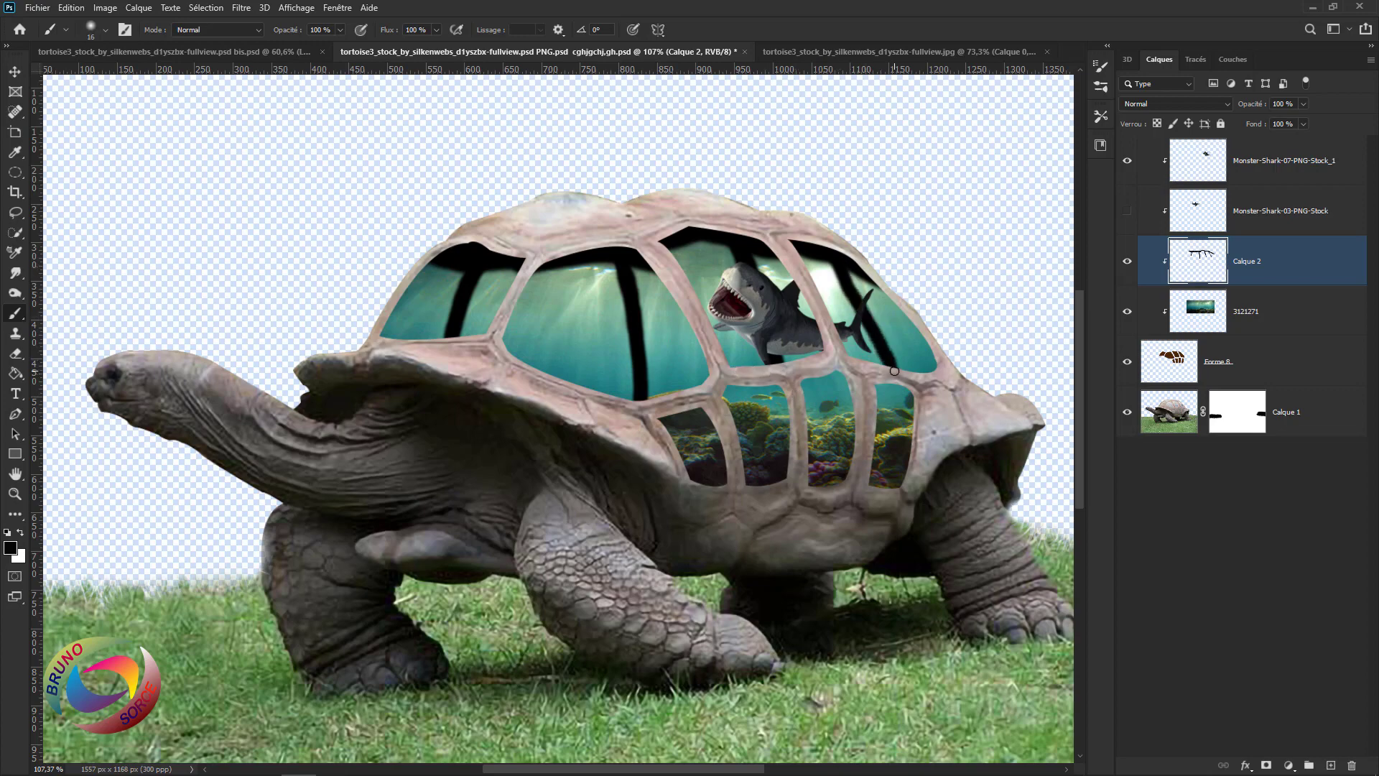
key(ctrl+z)
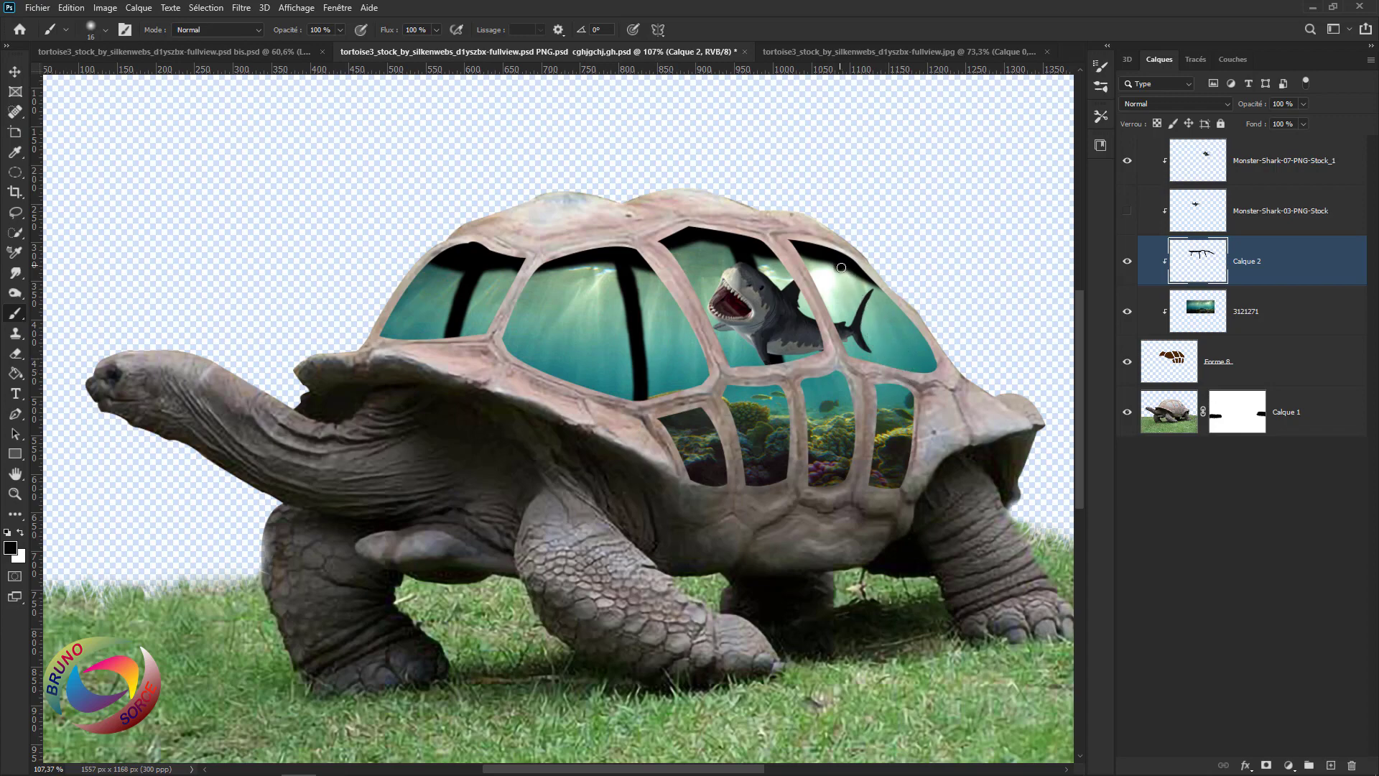
drag(841, 268, 901, 373)
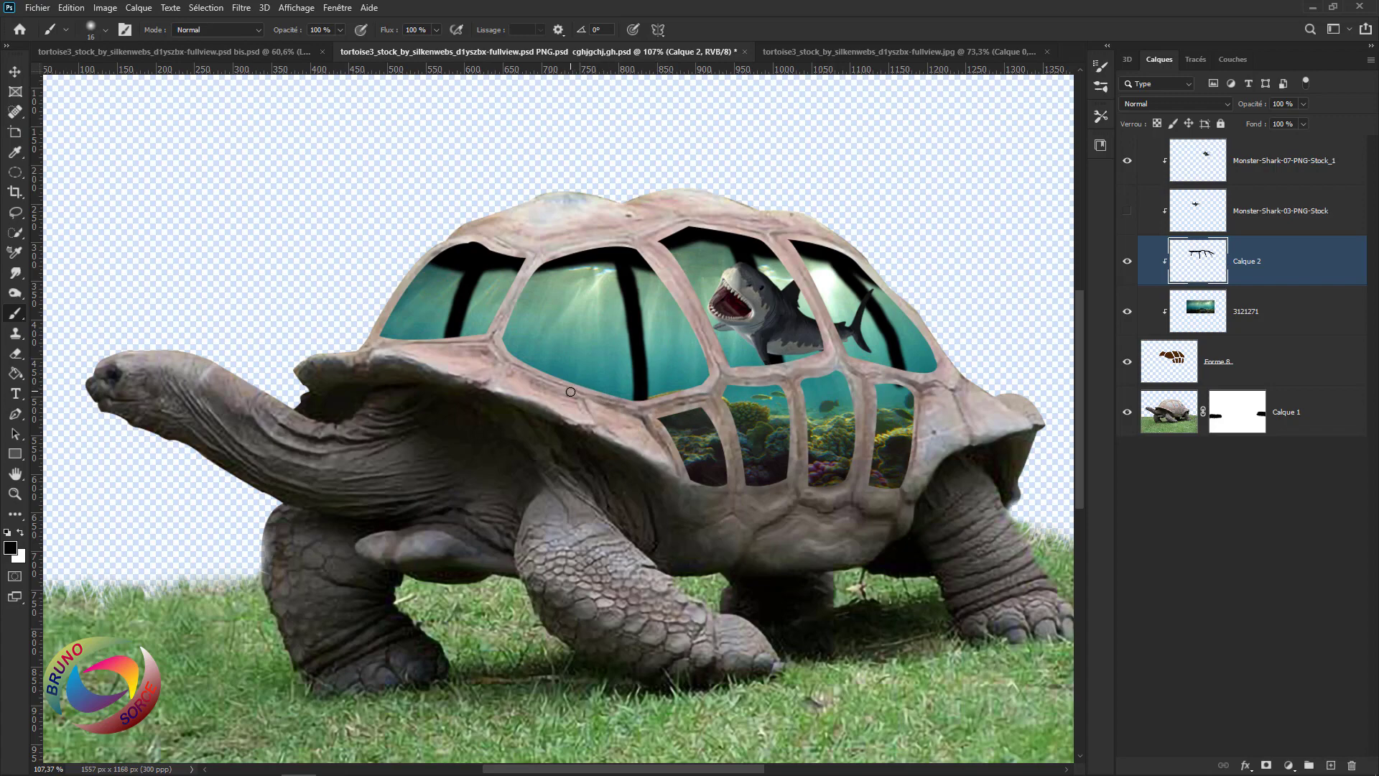
Paint black on Calque 2 along the upper windows' bottom edges and along the top and rear edges of the four lower windows.
mouse_move(570, 392)
mouse_down()
mouse_move(641, 405)
mouse_move(717, 382)
mouse_move(566, 405)
mouse_move(702, 393)
mouse_move(724, 373)
mouse_move(820, 353)
mouse_move(723, 374)
mouse_move(847, 360)
mouse_move(942, 372)
mouse_move(883, 379)
mouse_move(845, 361)
mouse_up()
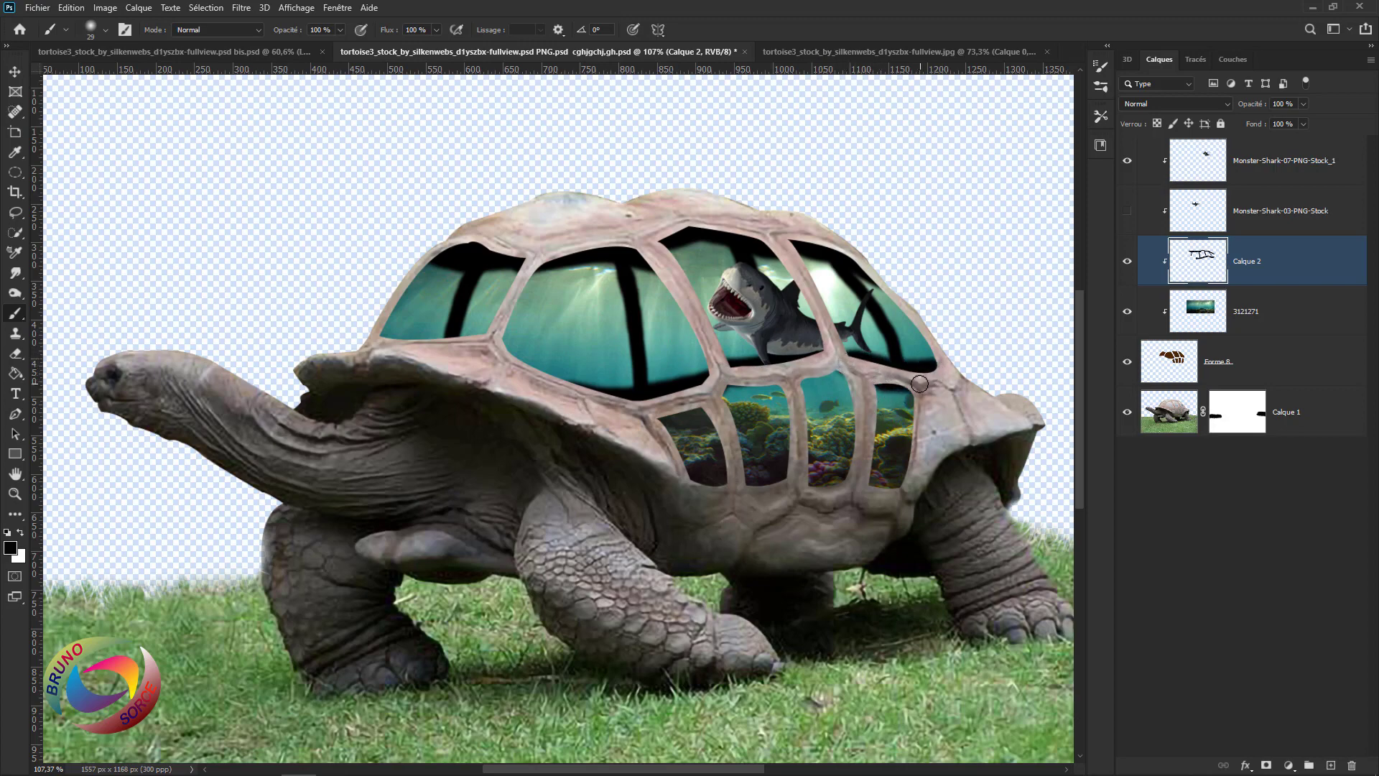
mouse_move(919, 384)
mouse_down()
mouse_move(837, 369)
mouse_move(725, 384)
mouse_move(714, 408)
mouse_move(730, 380)
mouse_move(706, 410)
mouse_move(655, 419)
mouse_up()
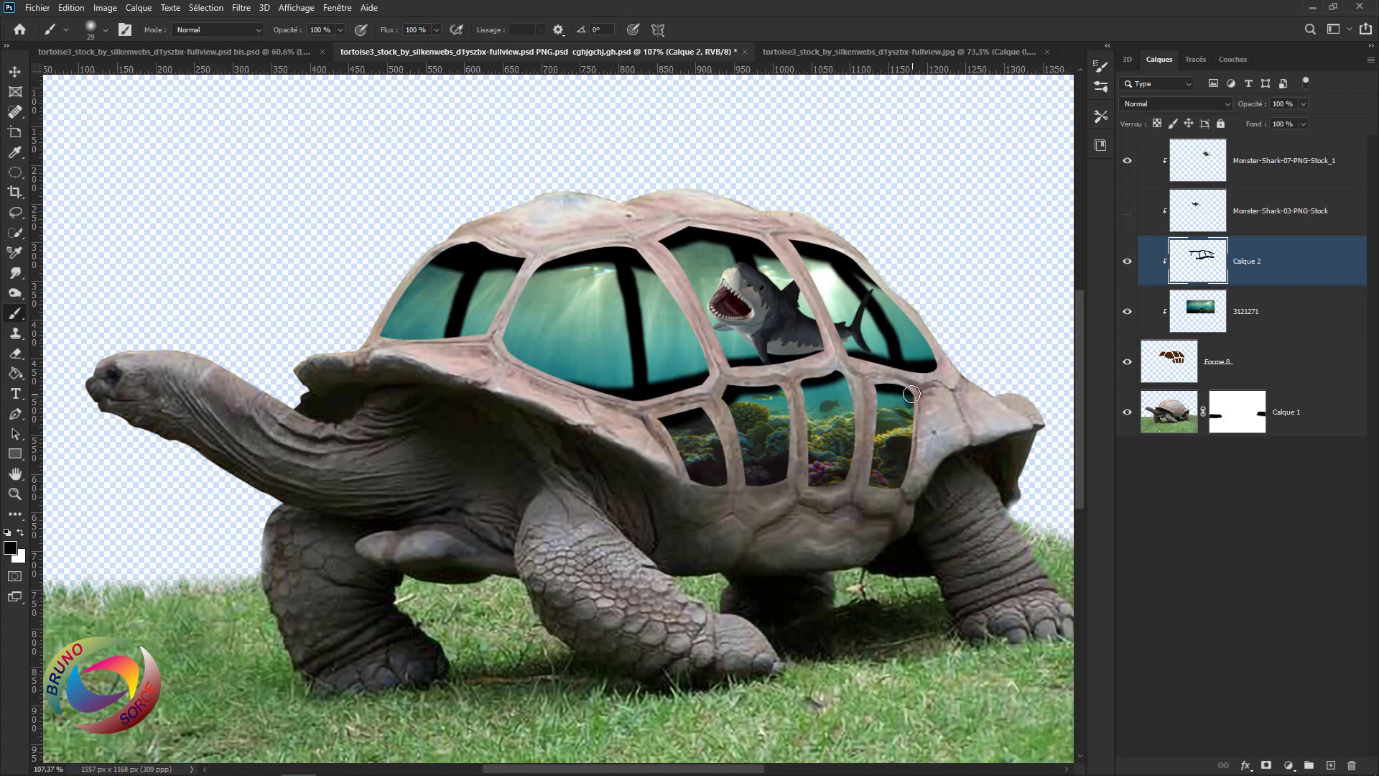
drag(911, 394, 878, 508)
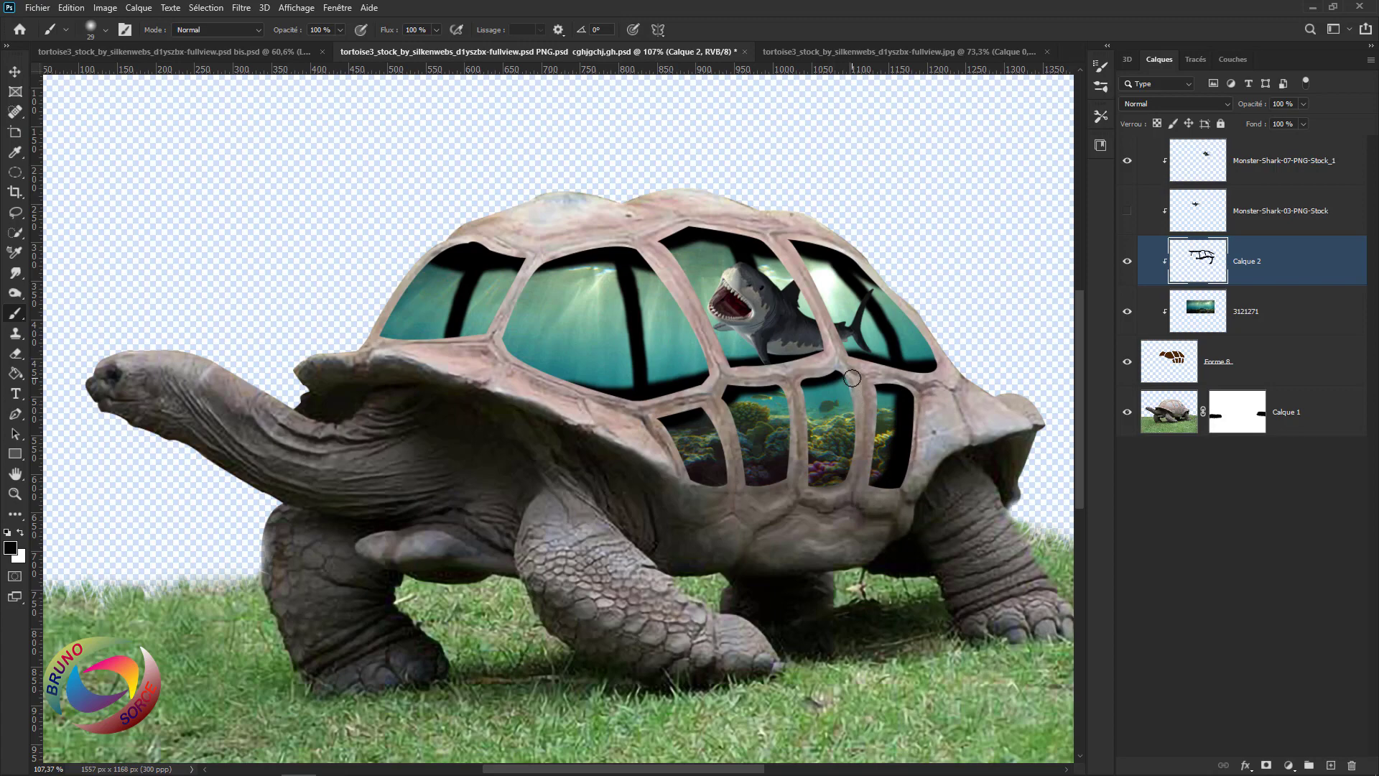
mouse_move(852, 377)
mouse_down()
mouse_move(826, 492)
mouse_move(859, 444)
mouse_up()
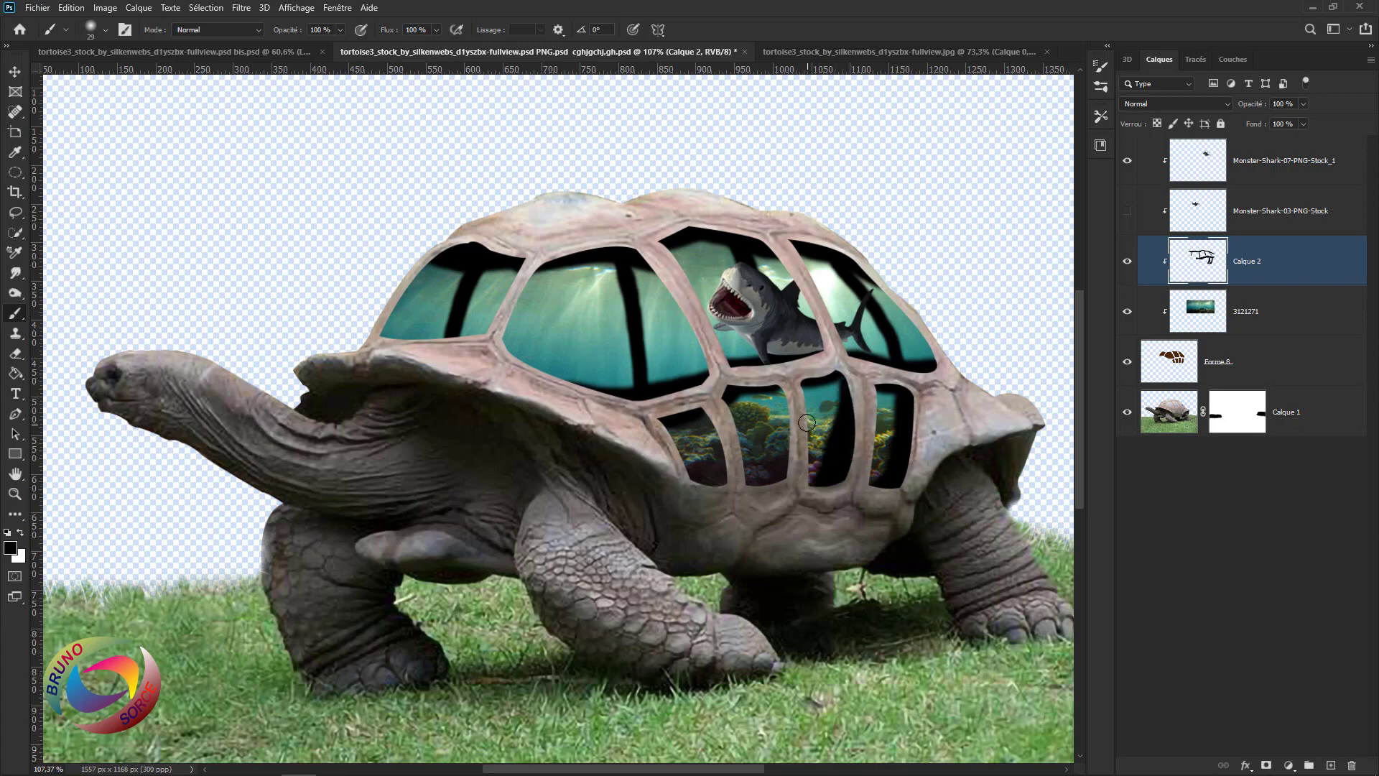
drag(790, 384, 772, 478)
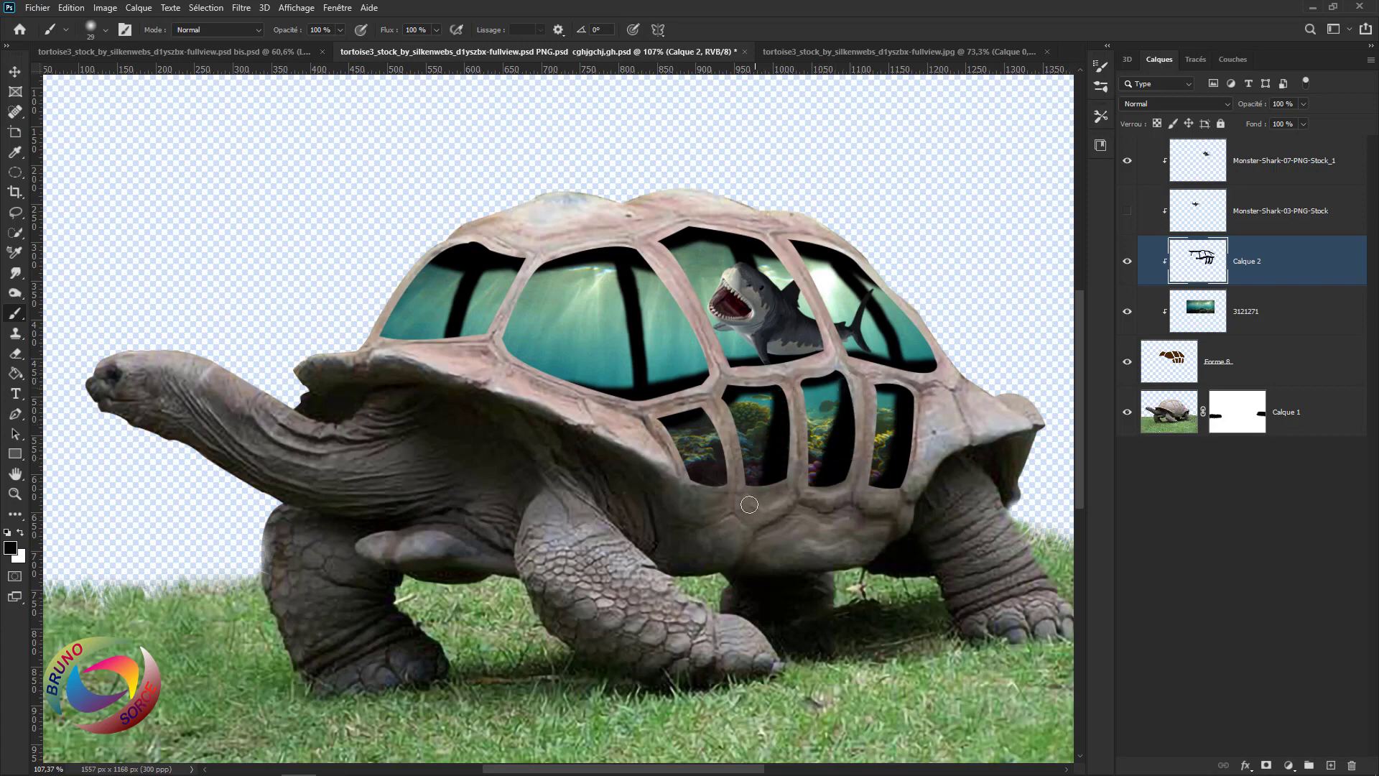
mouse_move(706, 409)
mouse_down()
mouse_move(720, 449)
mouse_move(709, 498)
mouse_move(707, 429)
mouse_up()
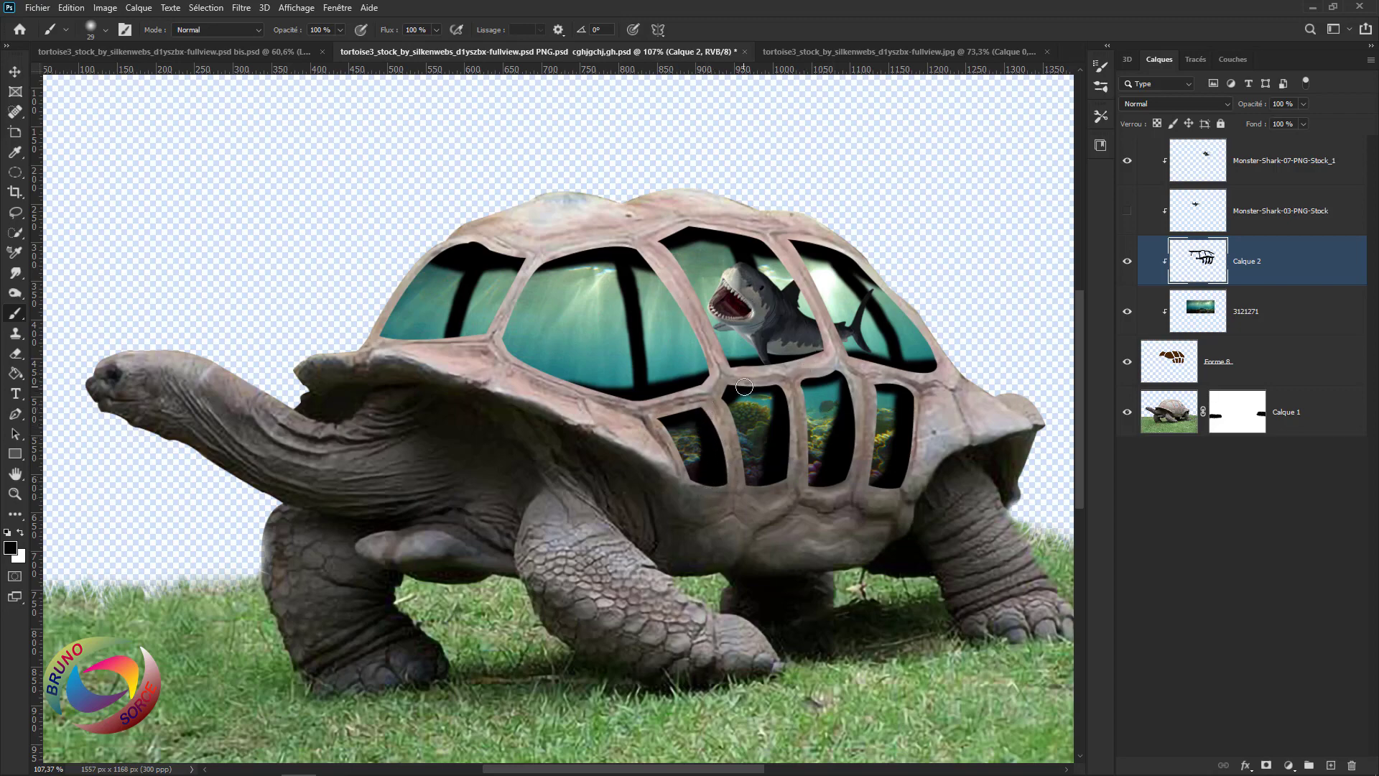
Show the Monster-Shark-03-PNG-Stock layer and apply a Gaussian blur with a 2.5-pixel radius to Calque 2.
click(1127, 211)
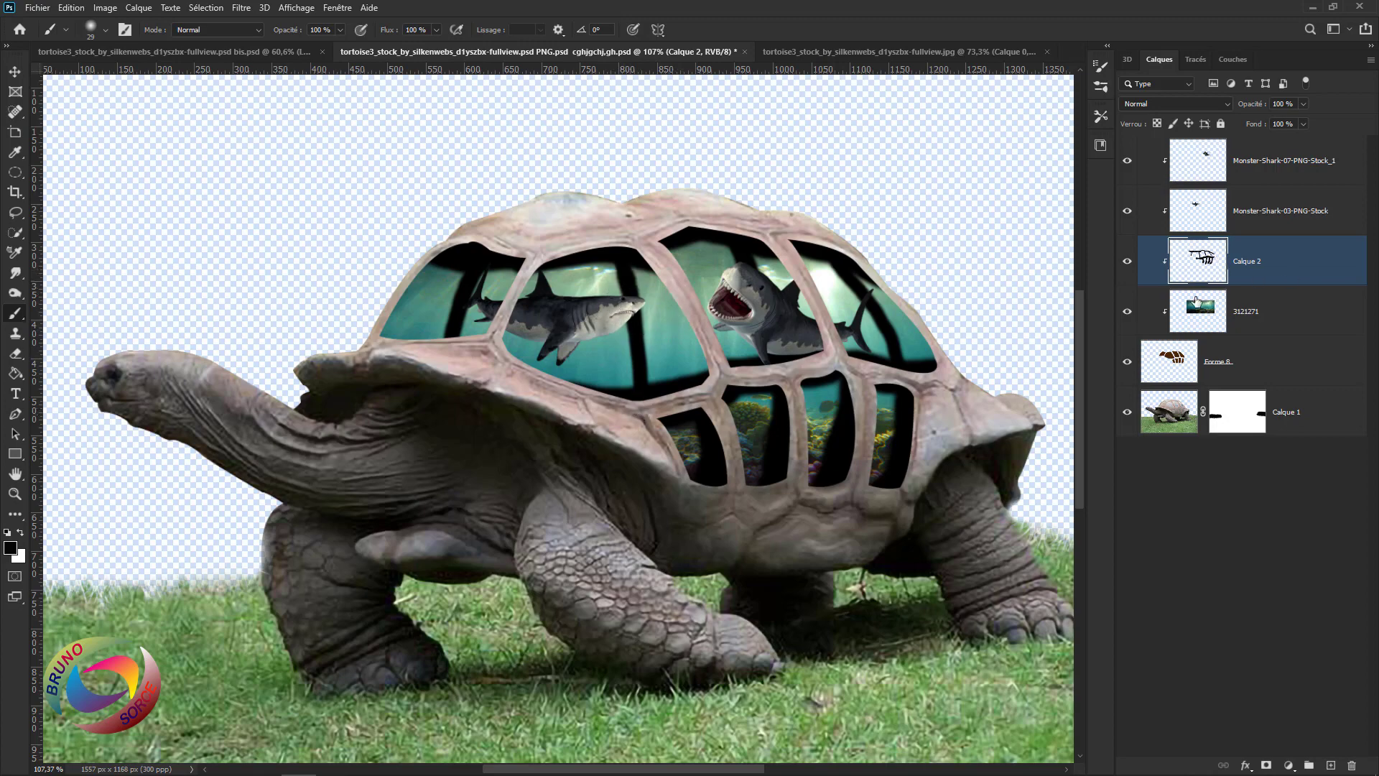
click(242, 8)
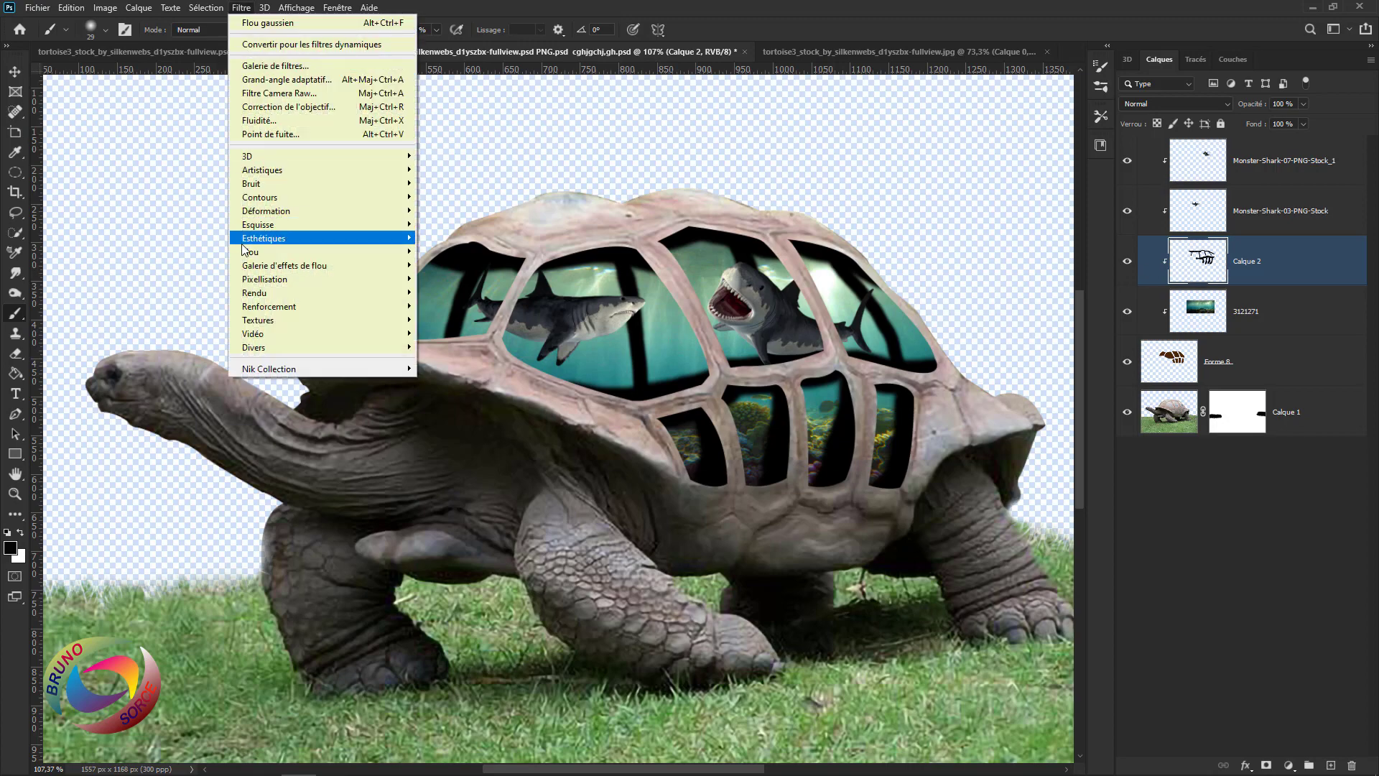
click(687, 11)
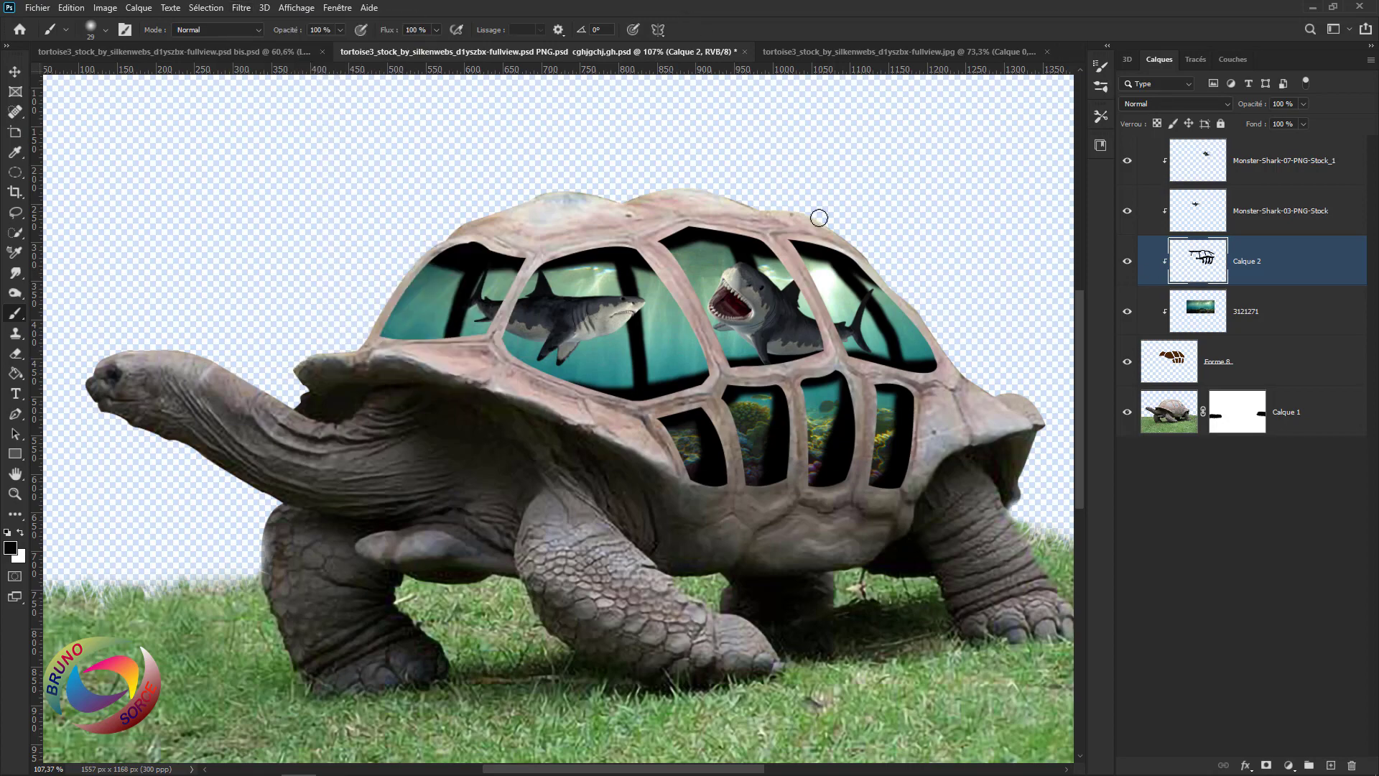
click(237, 10)
mouse_move(251, 254)
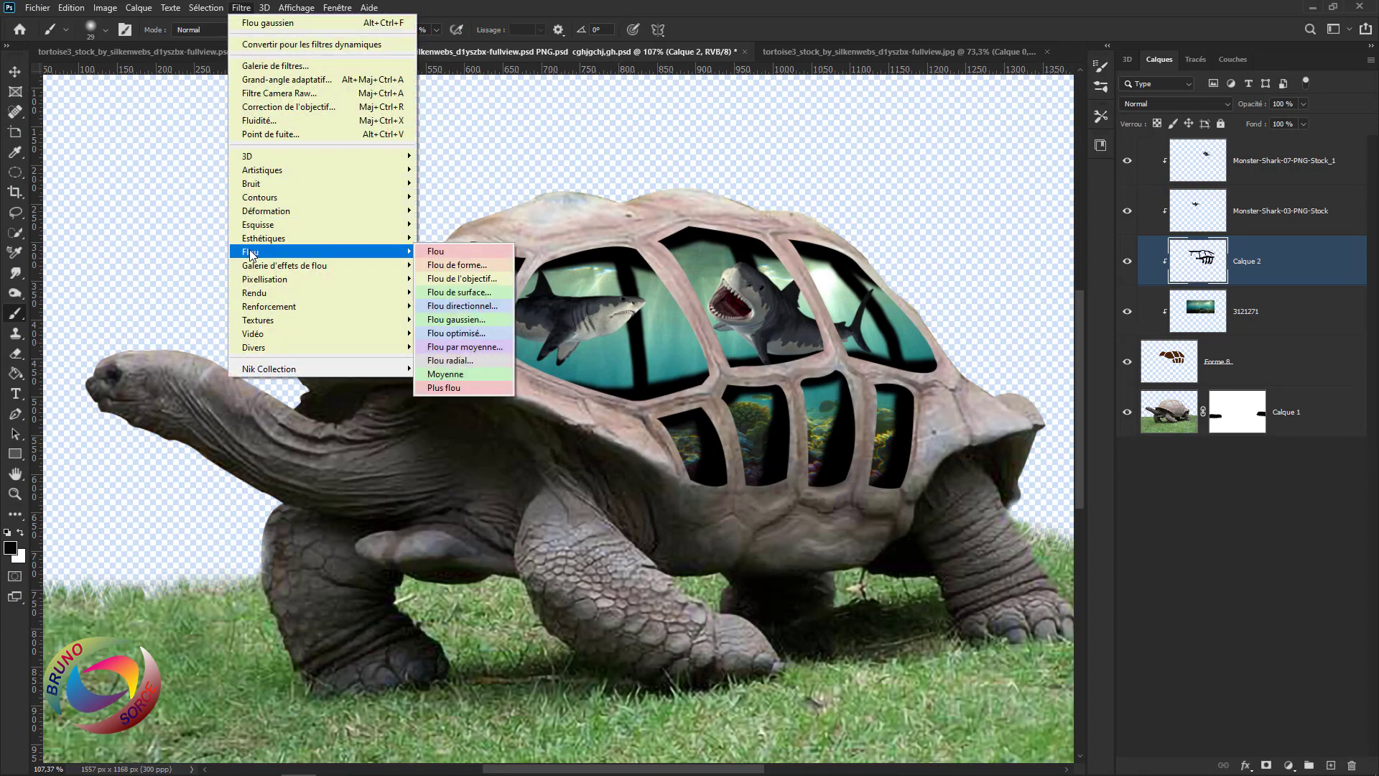
click(449, 319)
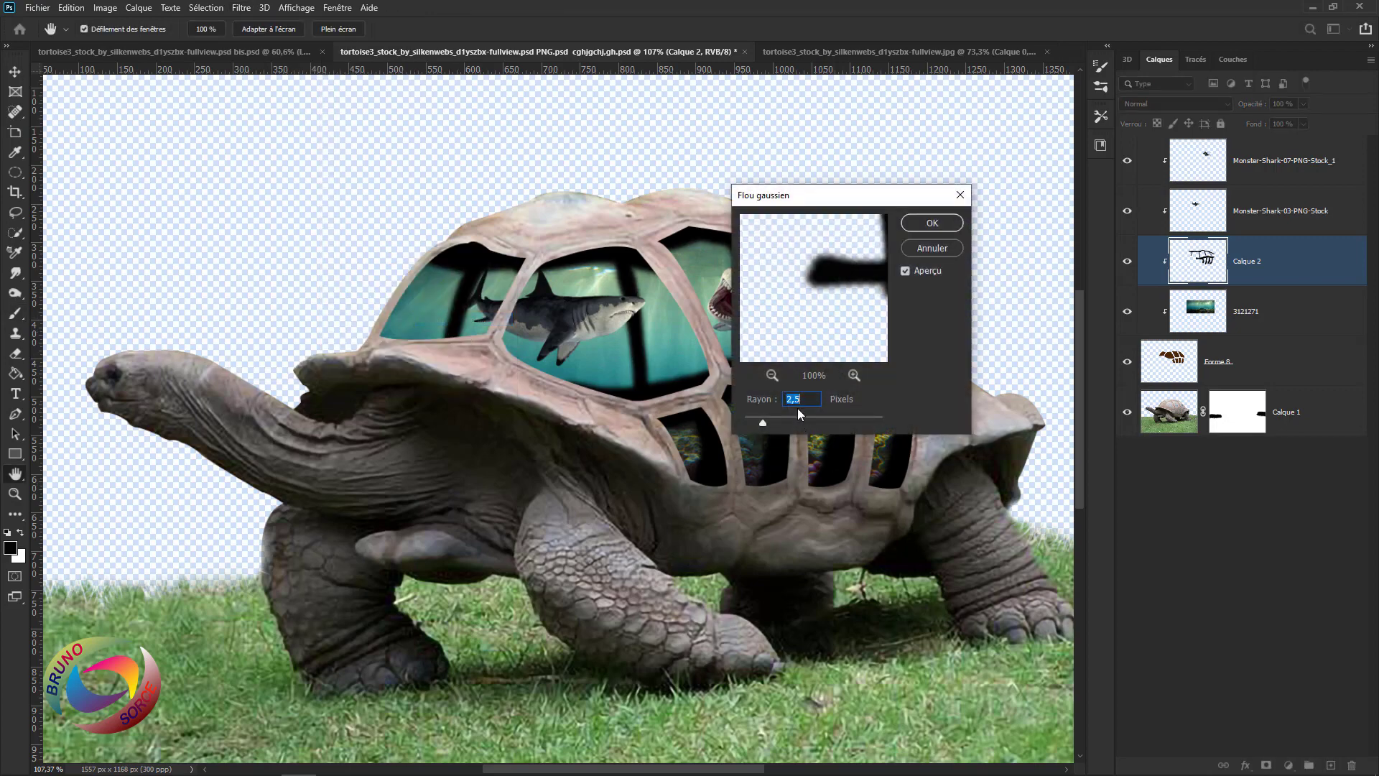
click(948, 224)
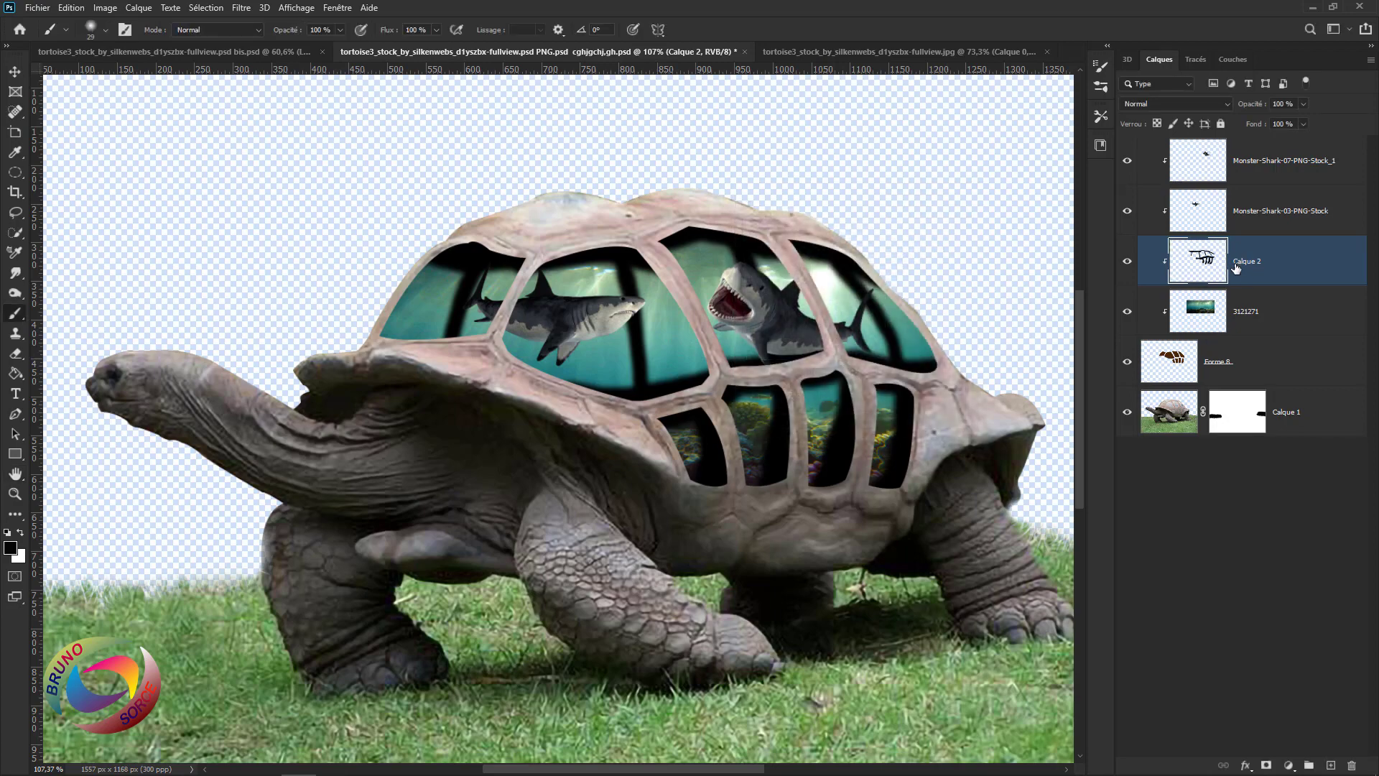
Try the Incrustation blend mode on Calque 2 and return it to Normal.
click(1165, 106)
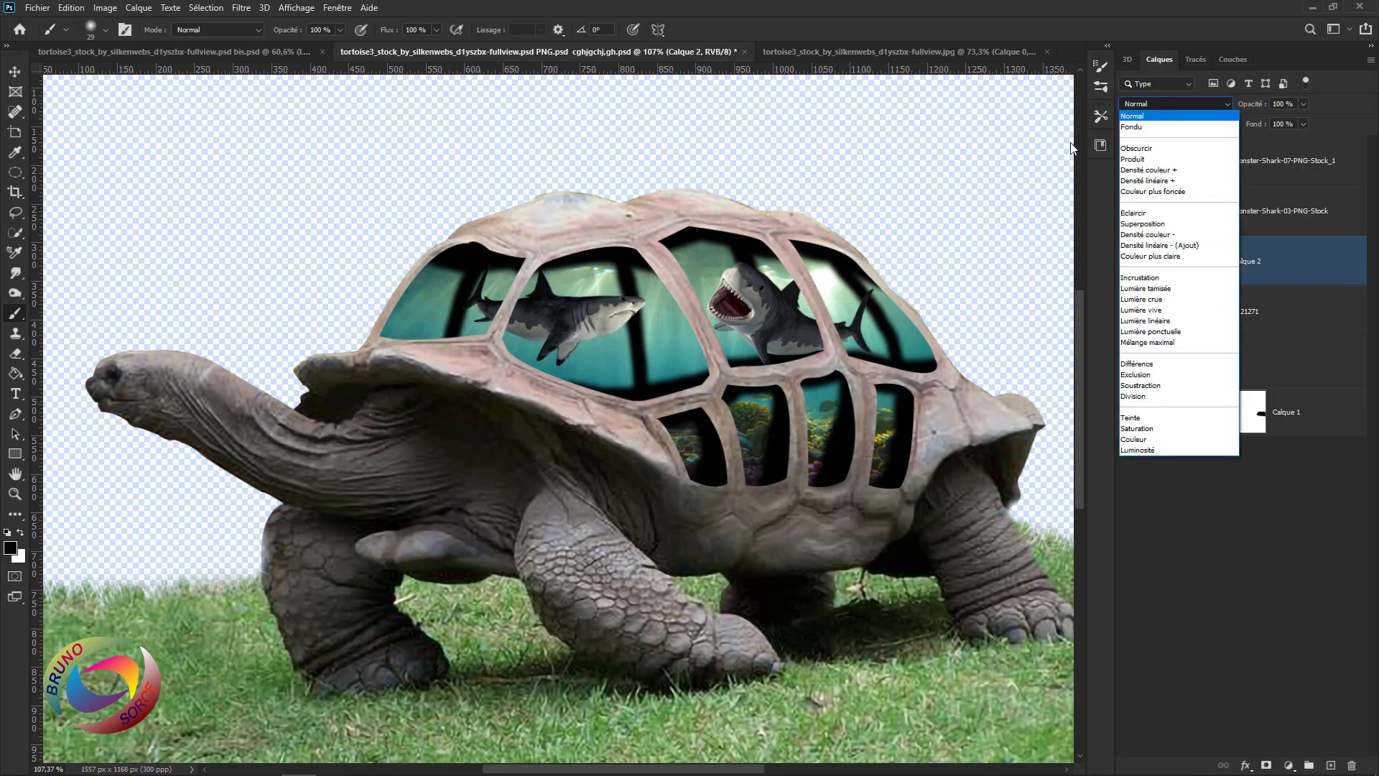
click(1140, 279)
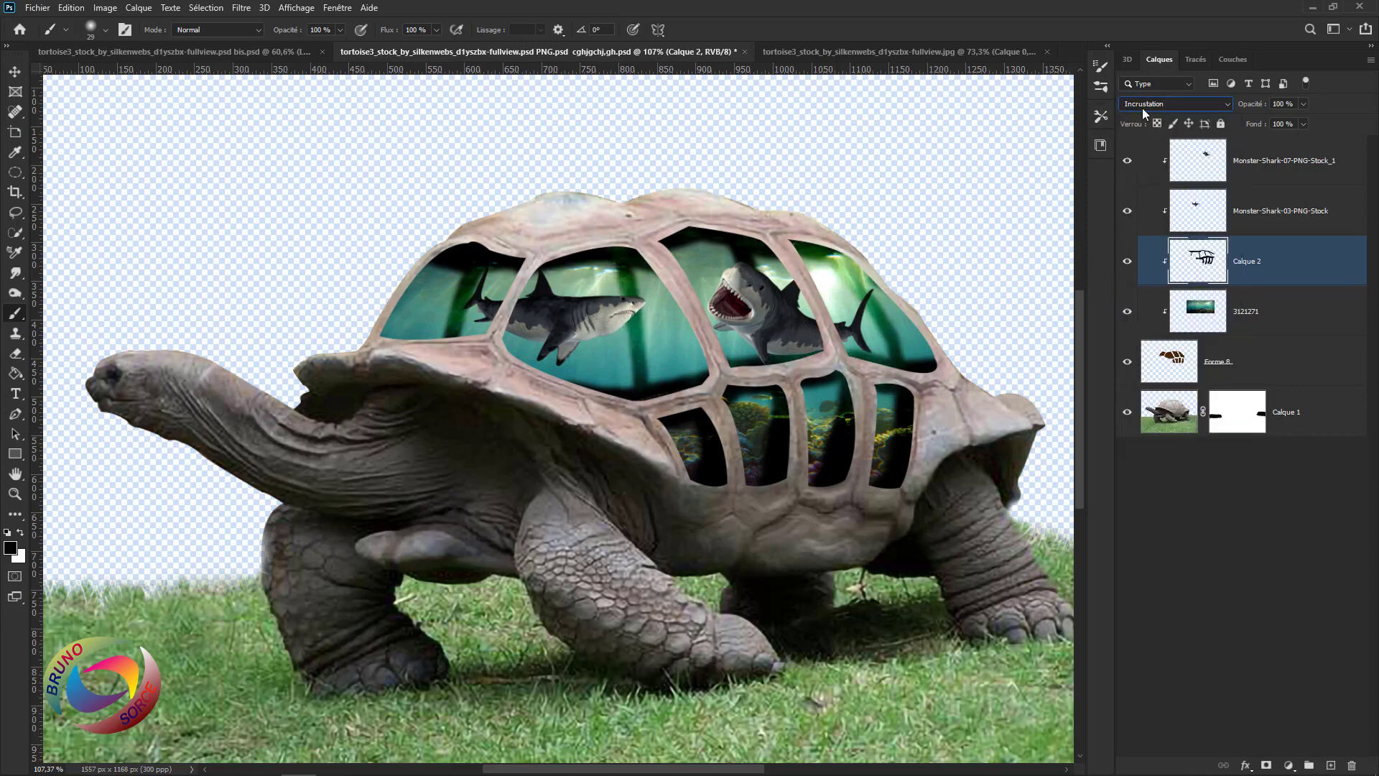
click(1143, 105)
click(1140, 116)
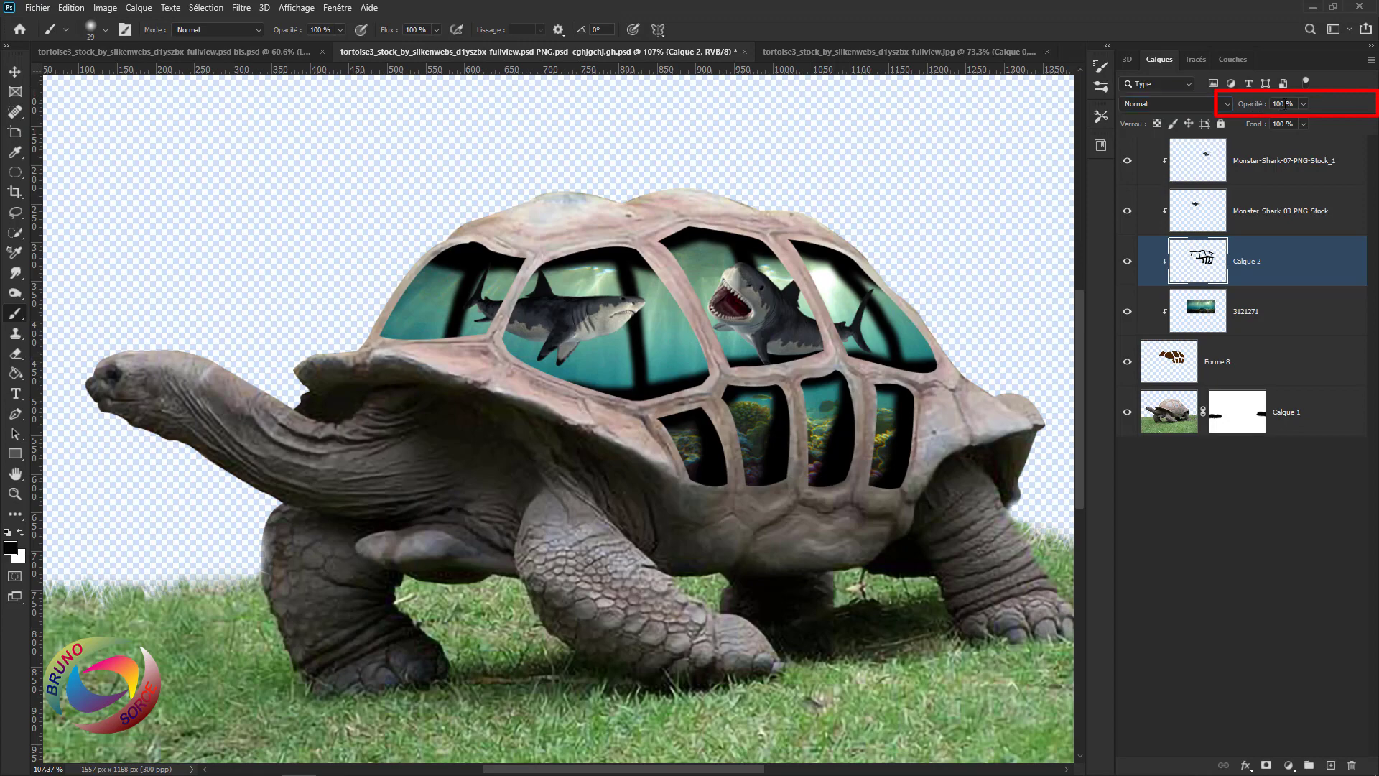
Set the opacity of the Calque 2 layer to 30%.
click(1279, 104)
text(30)
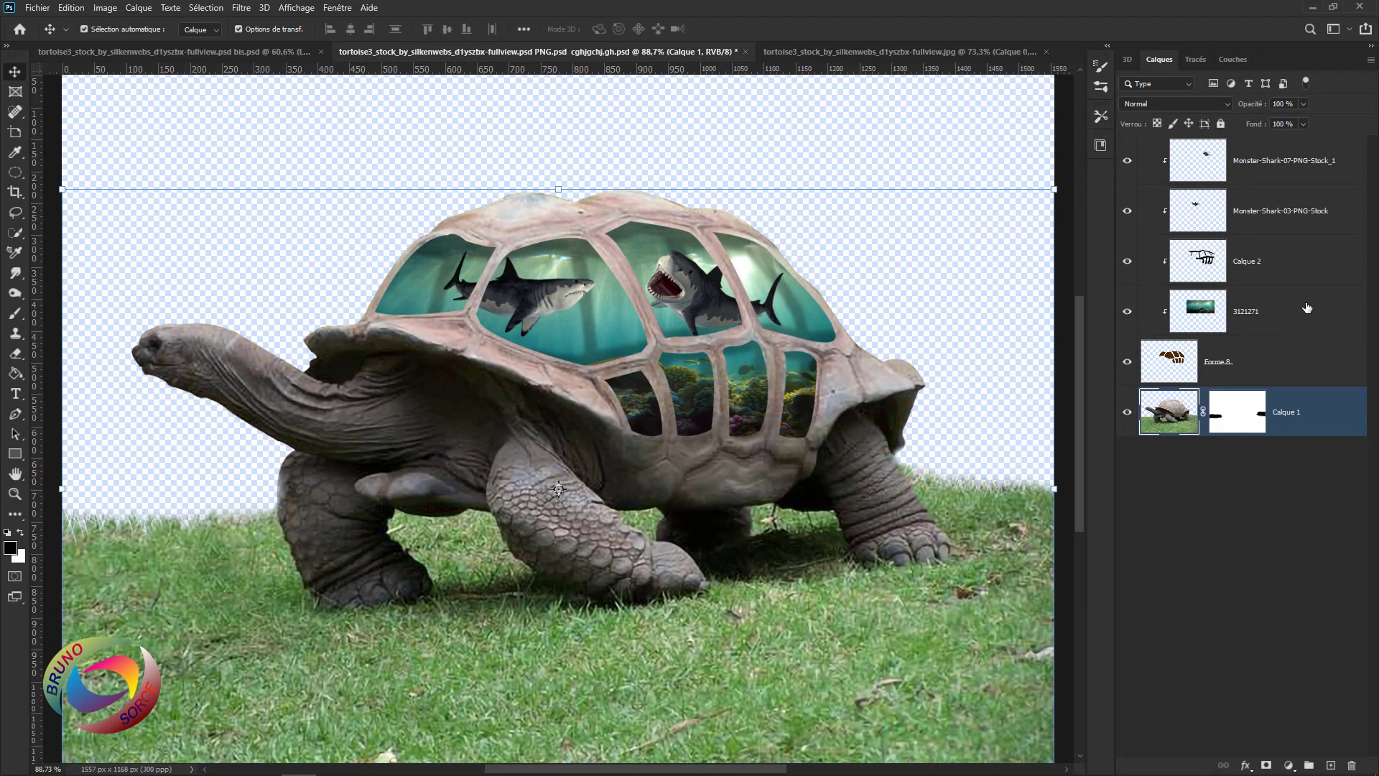
Load the window shapes of the Forme 8 layer as a selection and add a new empty layer directly above it.
click(1178, 369)
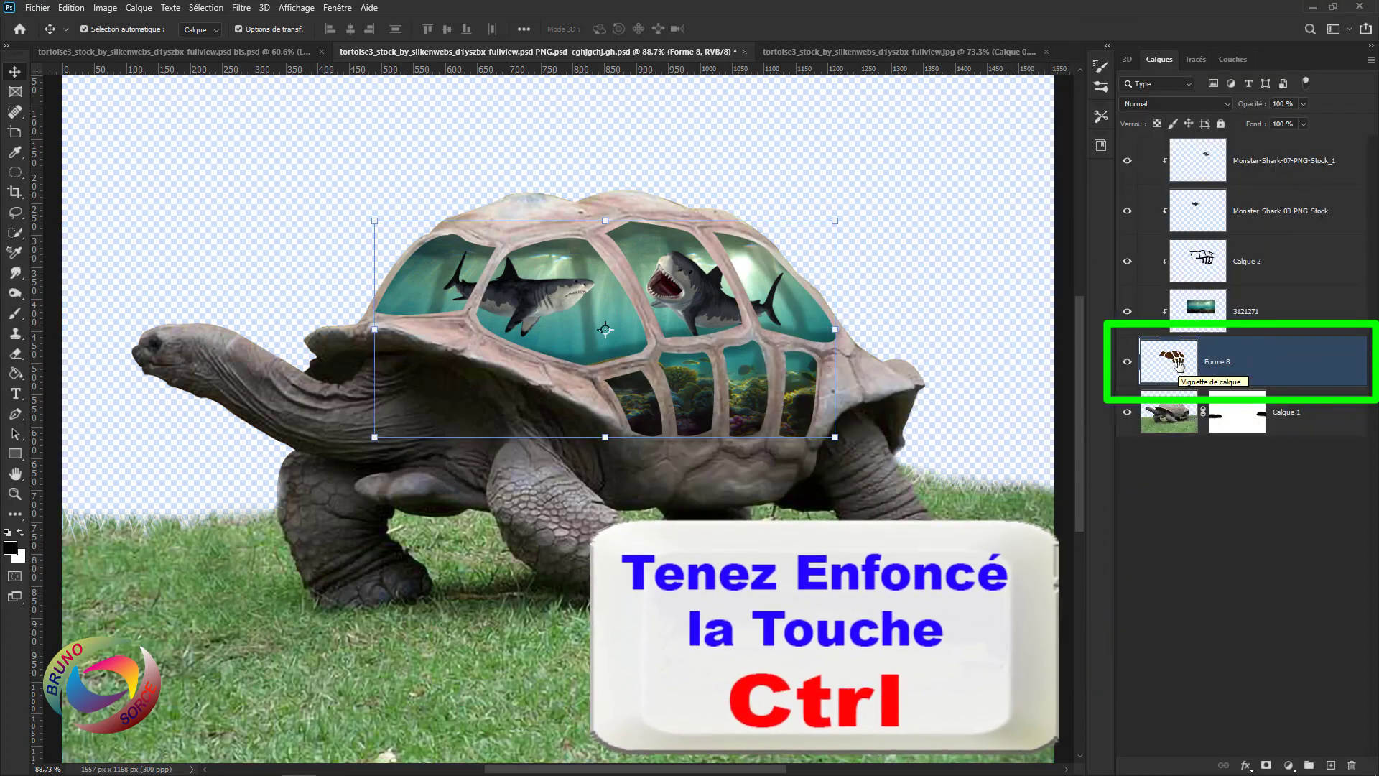
key(ctrl)
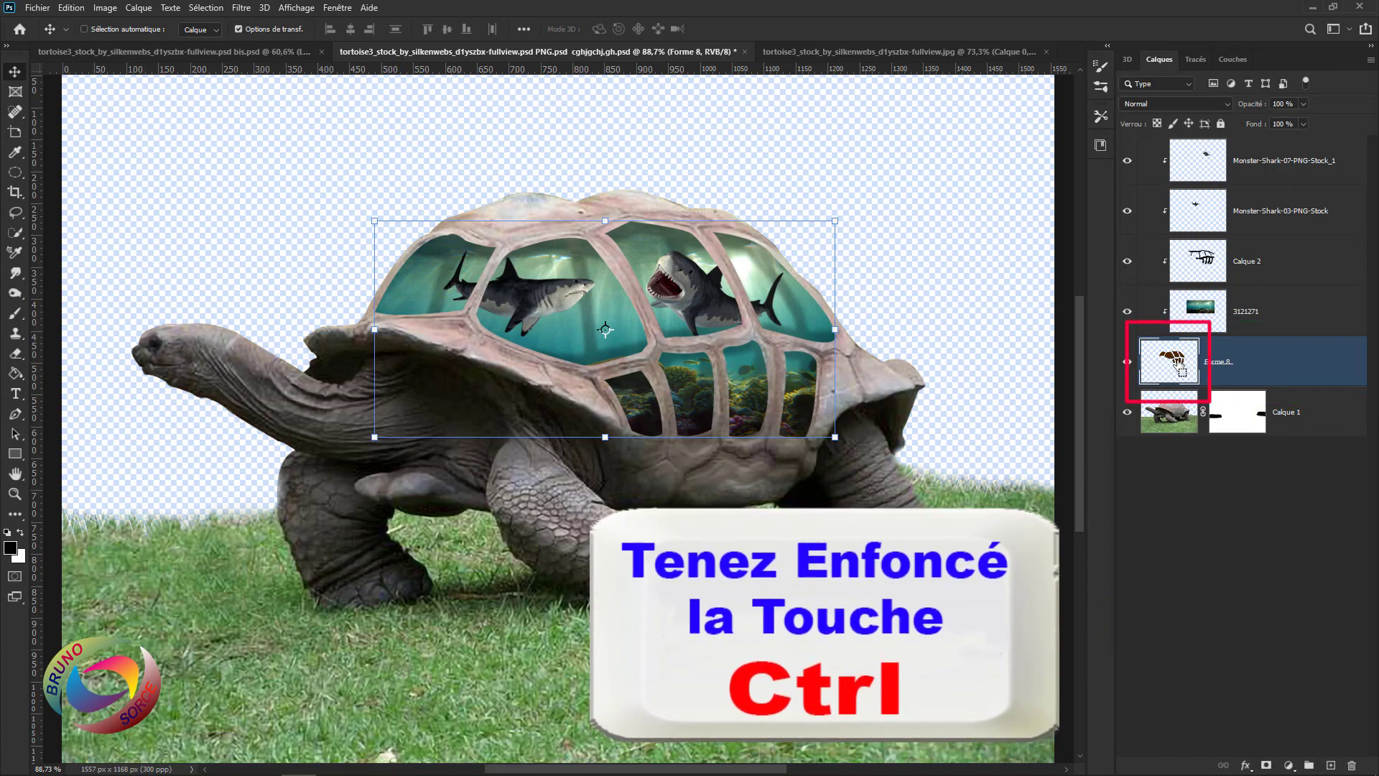
ctrl+click(1179, 366)
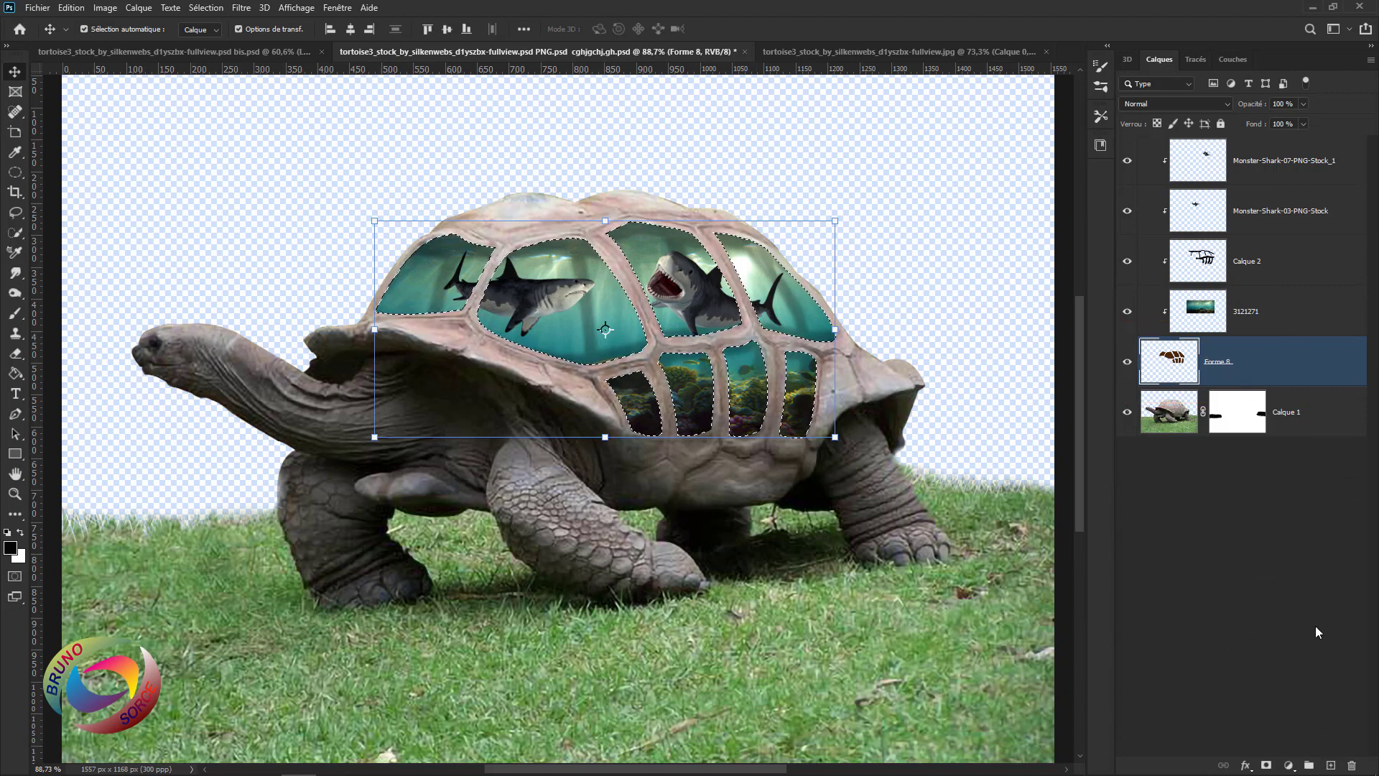
click(1330, 768)
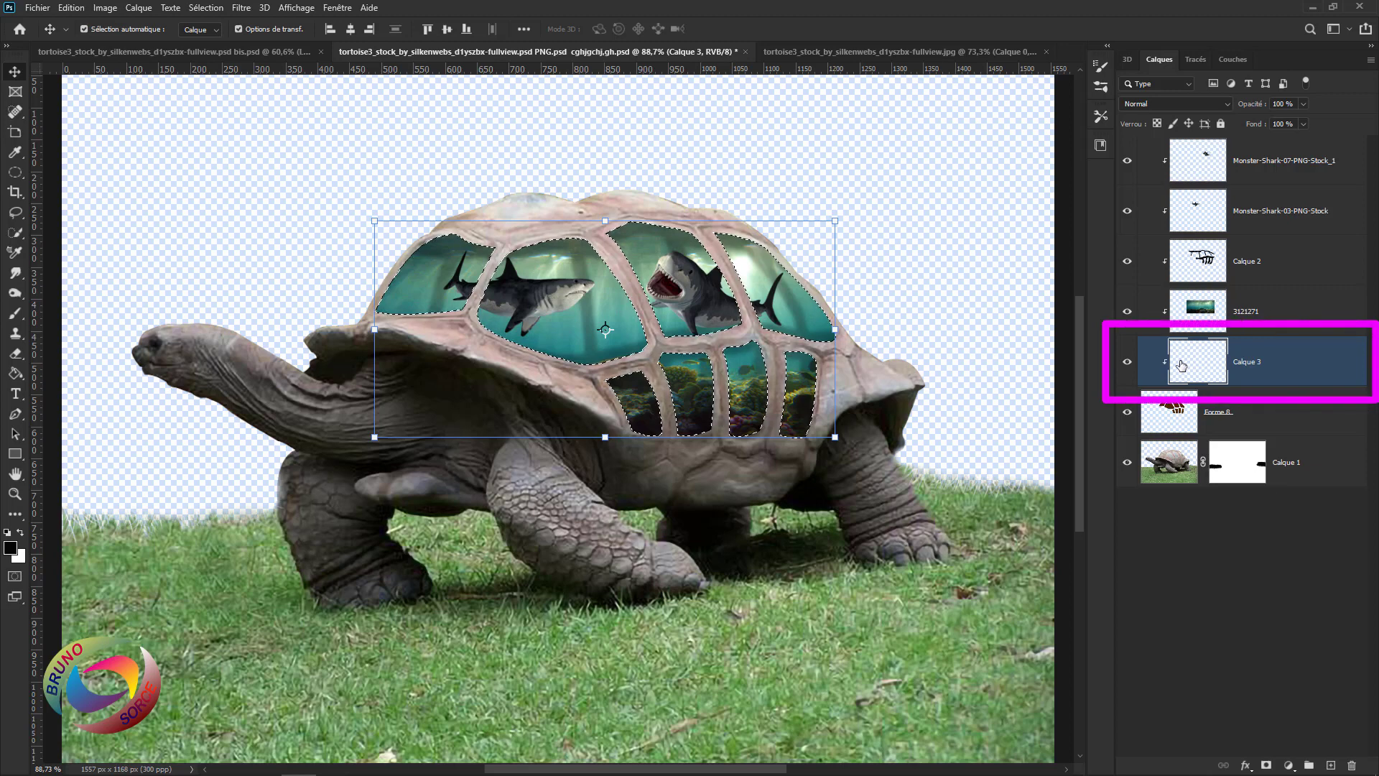
Sample the water colour below the side-view shark, darken it to teal 1f7977 as the foreground colour, and activate the Brush tool.
click(11, 548)
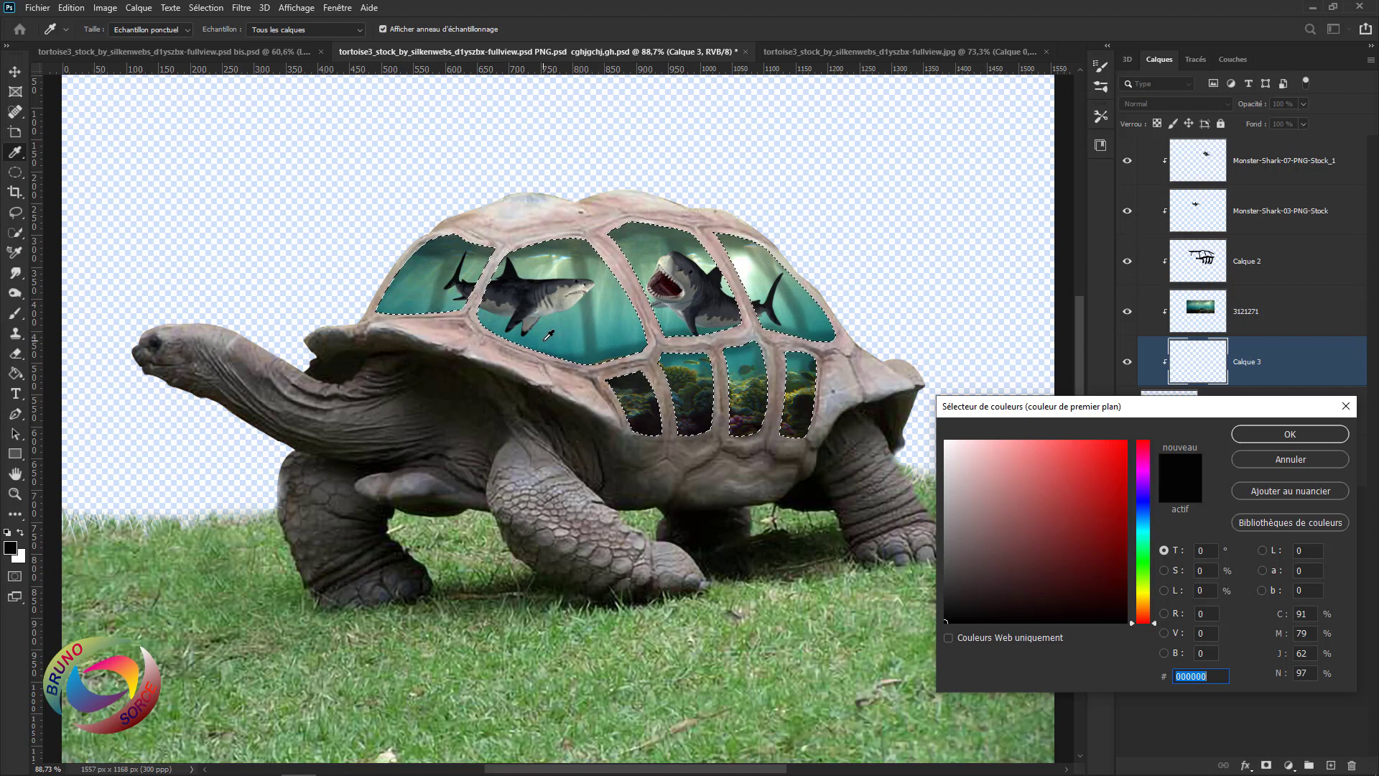
click(546, 337)
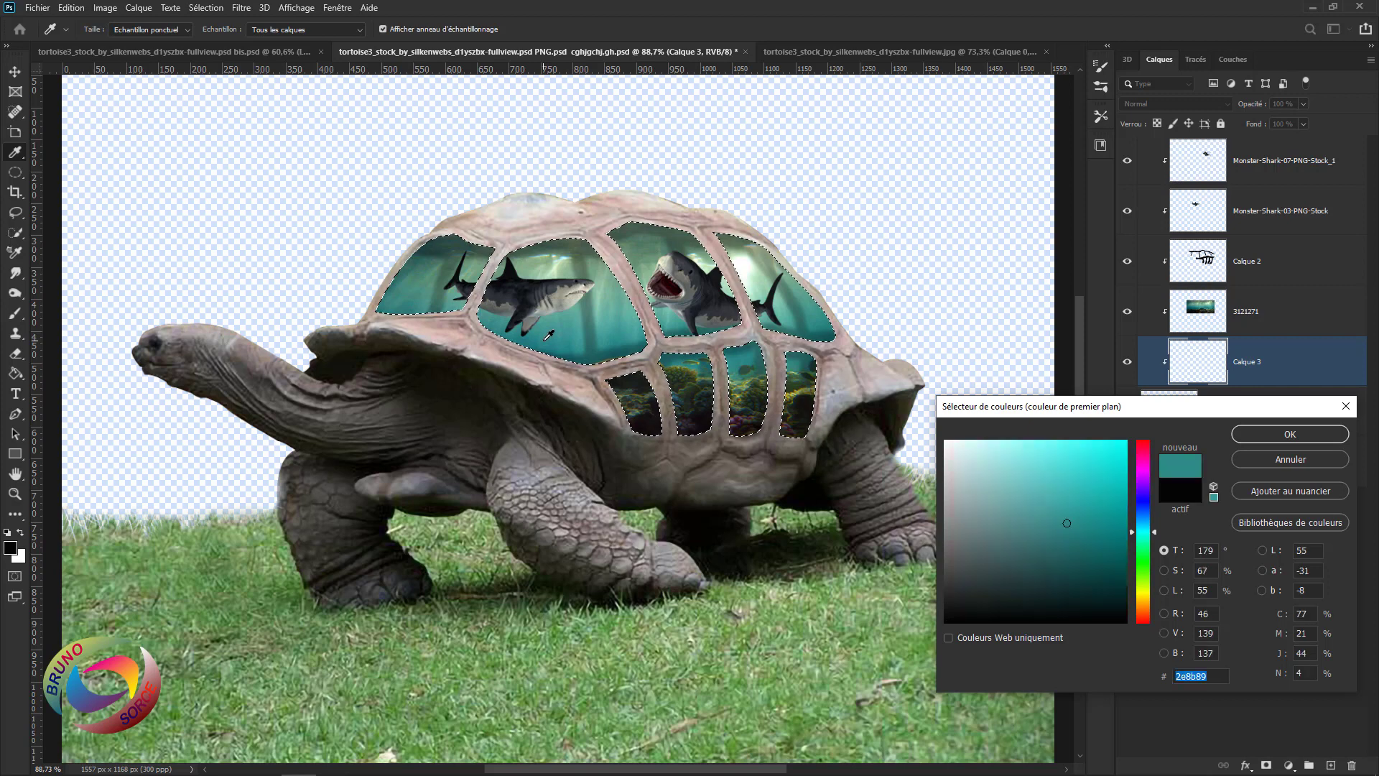
click(1081, 536)
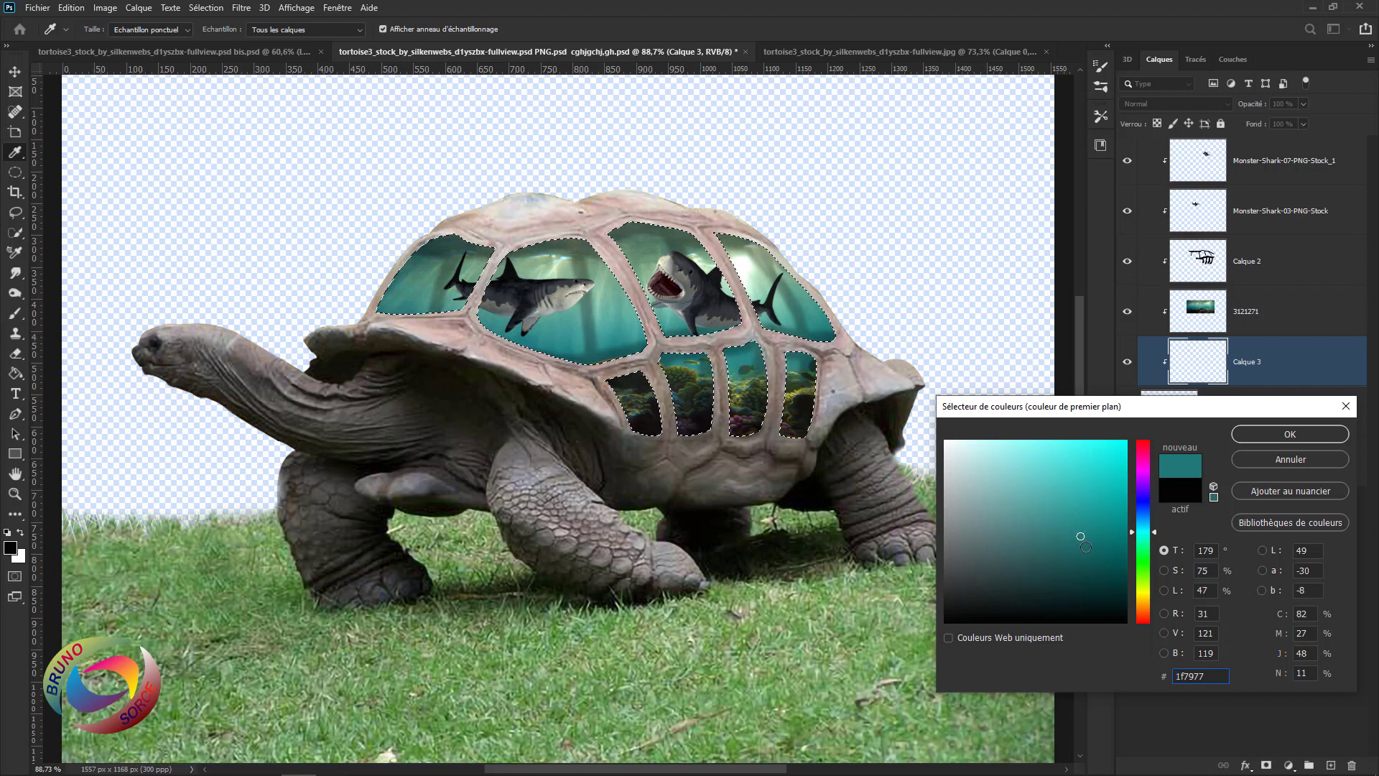
click(1268, 435)
click(1248, 430)
key(v)
key(alt+bracketright)
key(b)
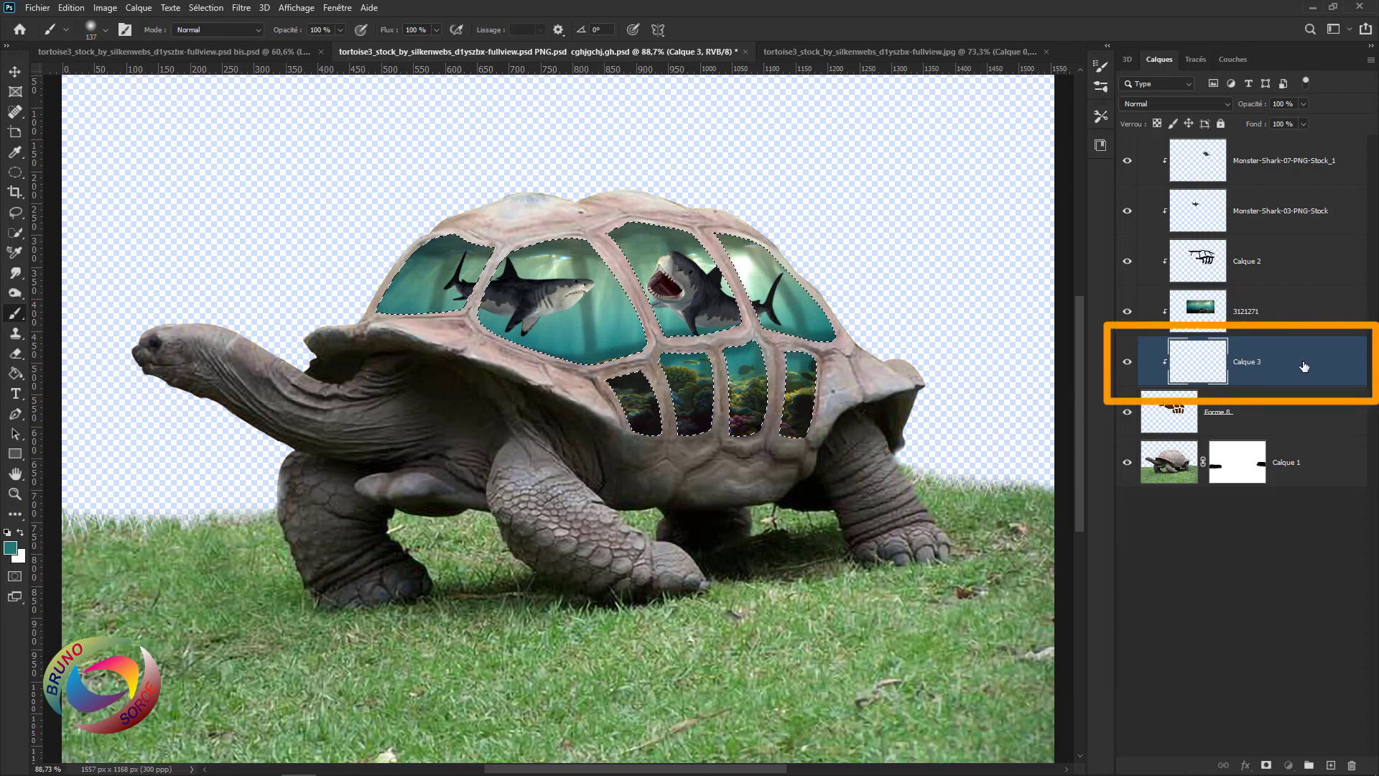
Move Calque 3 above both shark layers, paint all the selected windows solid teal, and deselect.
mouse_move(1304, 366)
mouse_down()
mouse_move(1286, 237)
mouse_move(1302, 144)
mouse_up()
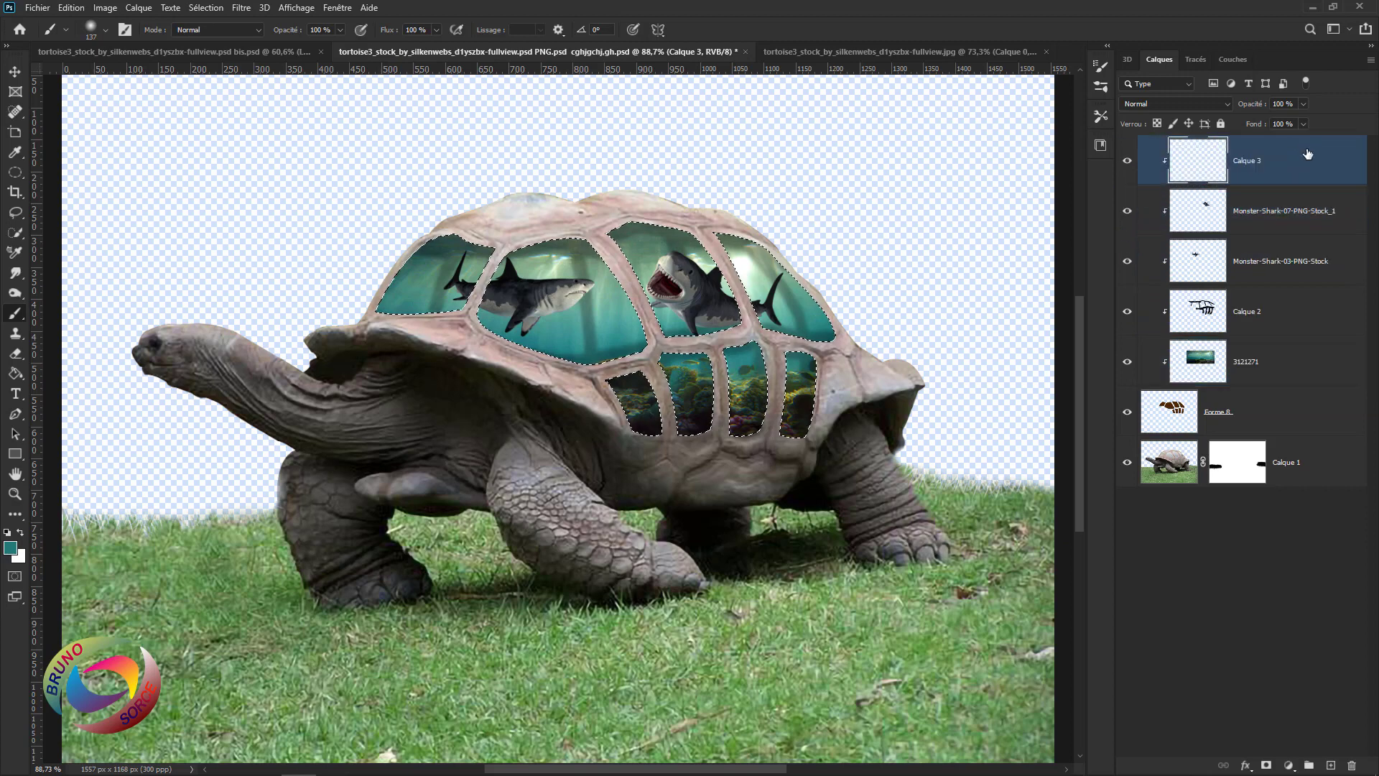
mouse_move(462, 263)
mouse_down()
mouse_move(477, 231)
mouse_move(431, 265)
mouse_move(523, 233)
mouse_move(575, 316)
mouse_move(686, 396)
mouse_move(754, 388)
mouse_move(816, 340)
mouse_move(647, 245)
mouse_move(693, 266)
mouse_up()
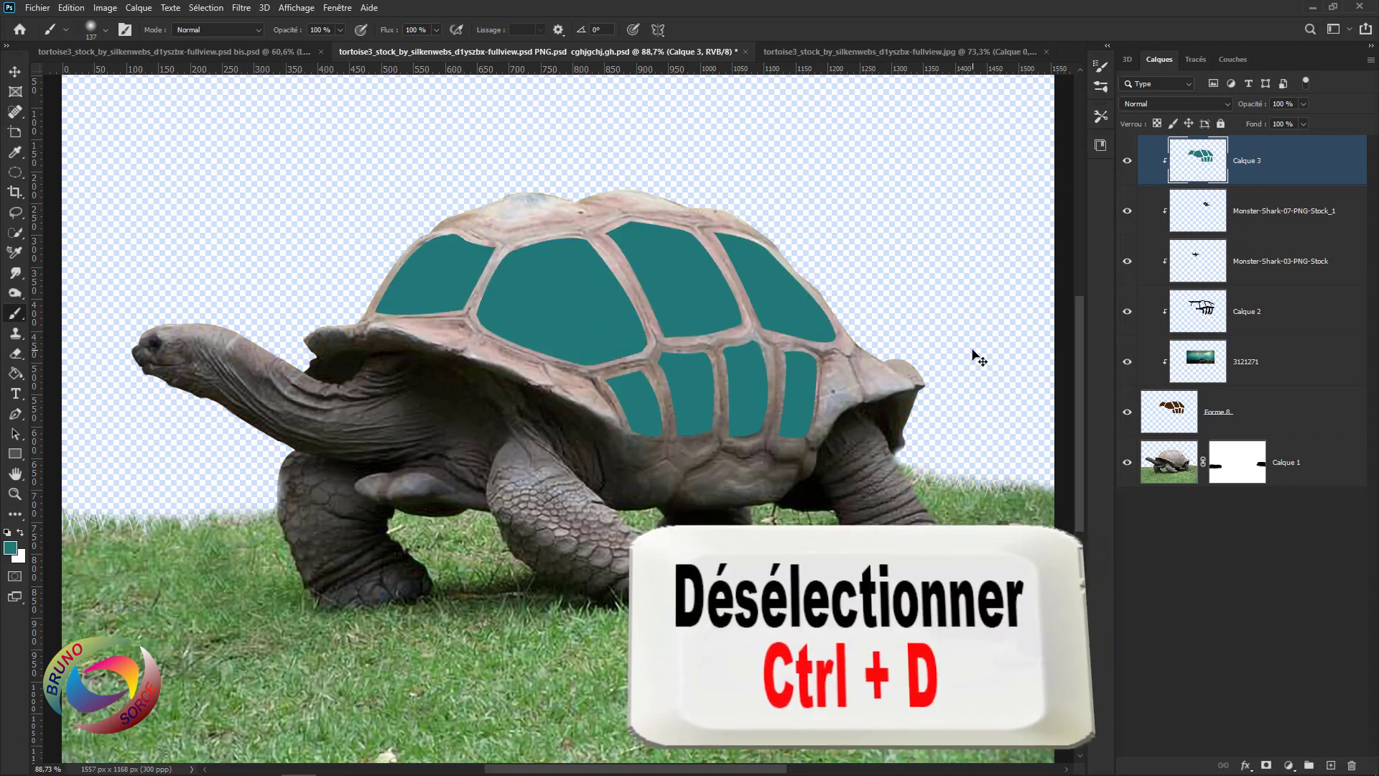
key(ctrl+d)
Set Calque 3 to the Incrustation blend mode with 80% opacity.
click(1152, 104)
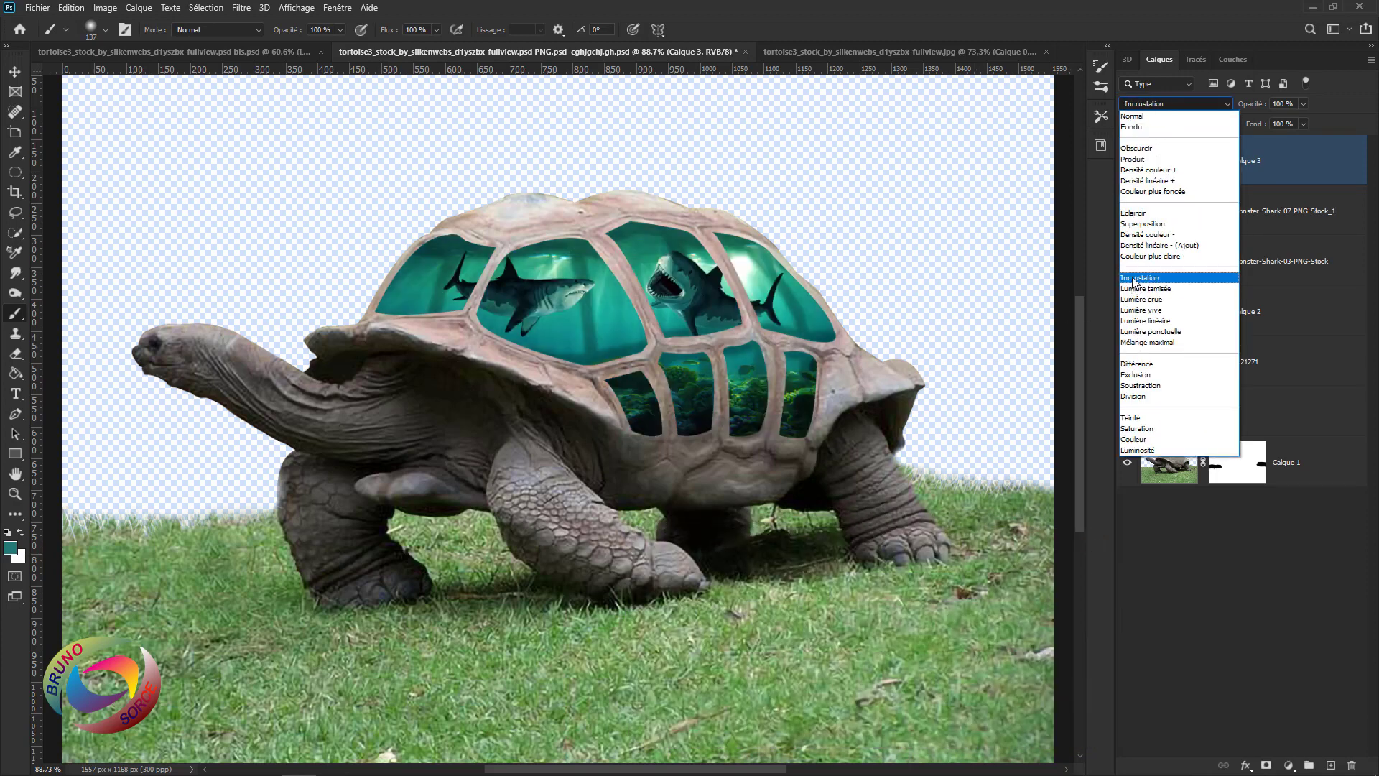
click(1133, 279)
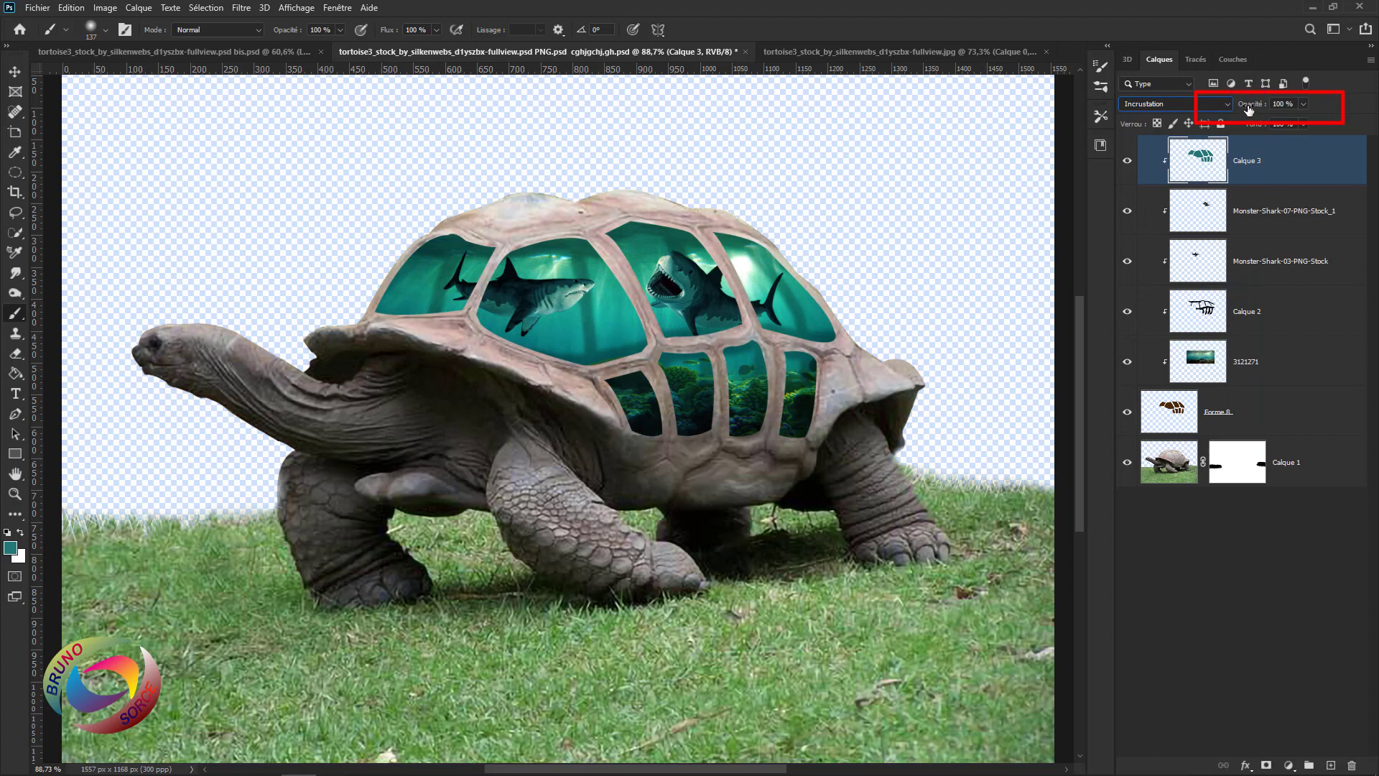
drag(1250, 109, 1234, 108)
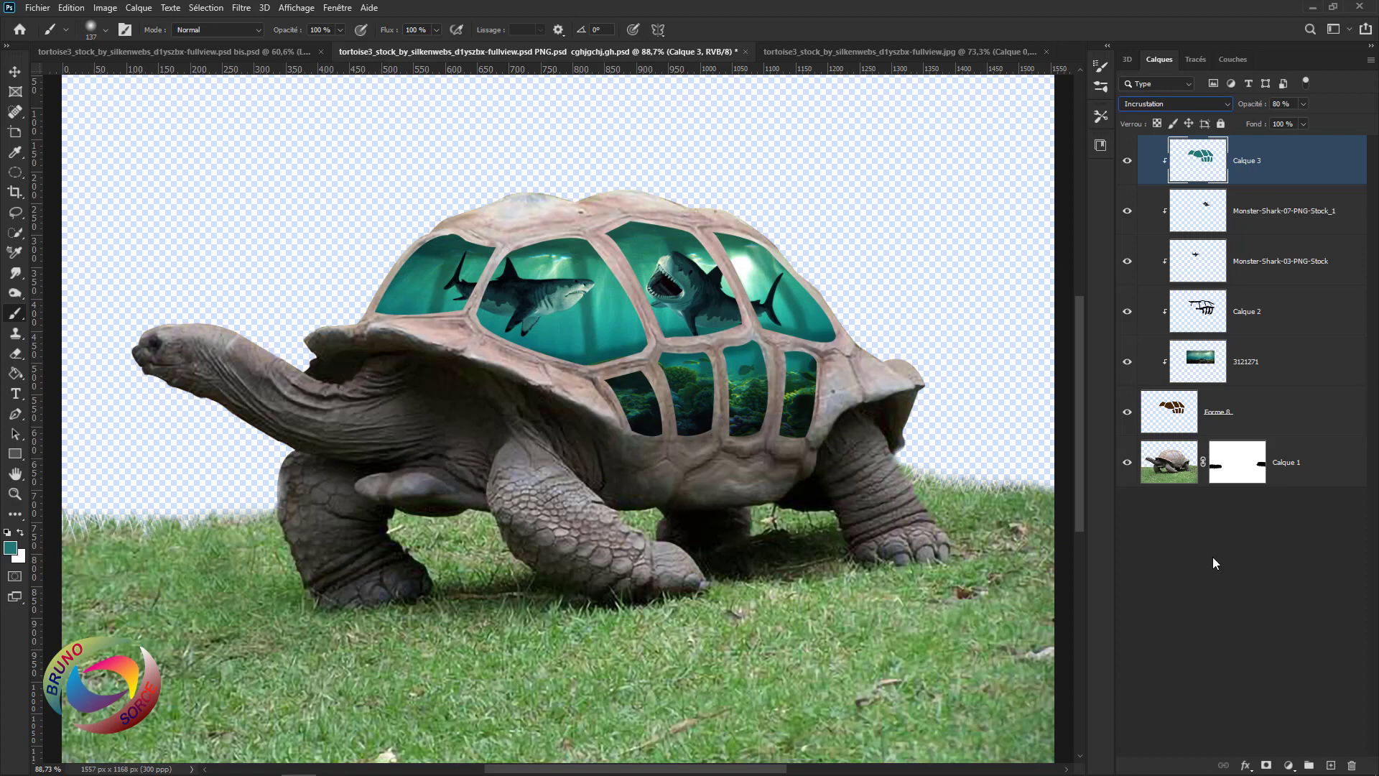
Add a layer mask to Calque 3 and set up a soft 223 px black brush at 25% opacity.
click(1266, 768)
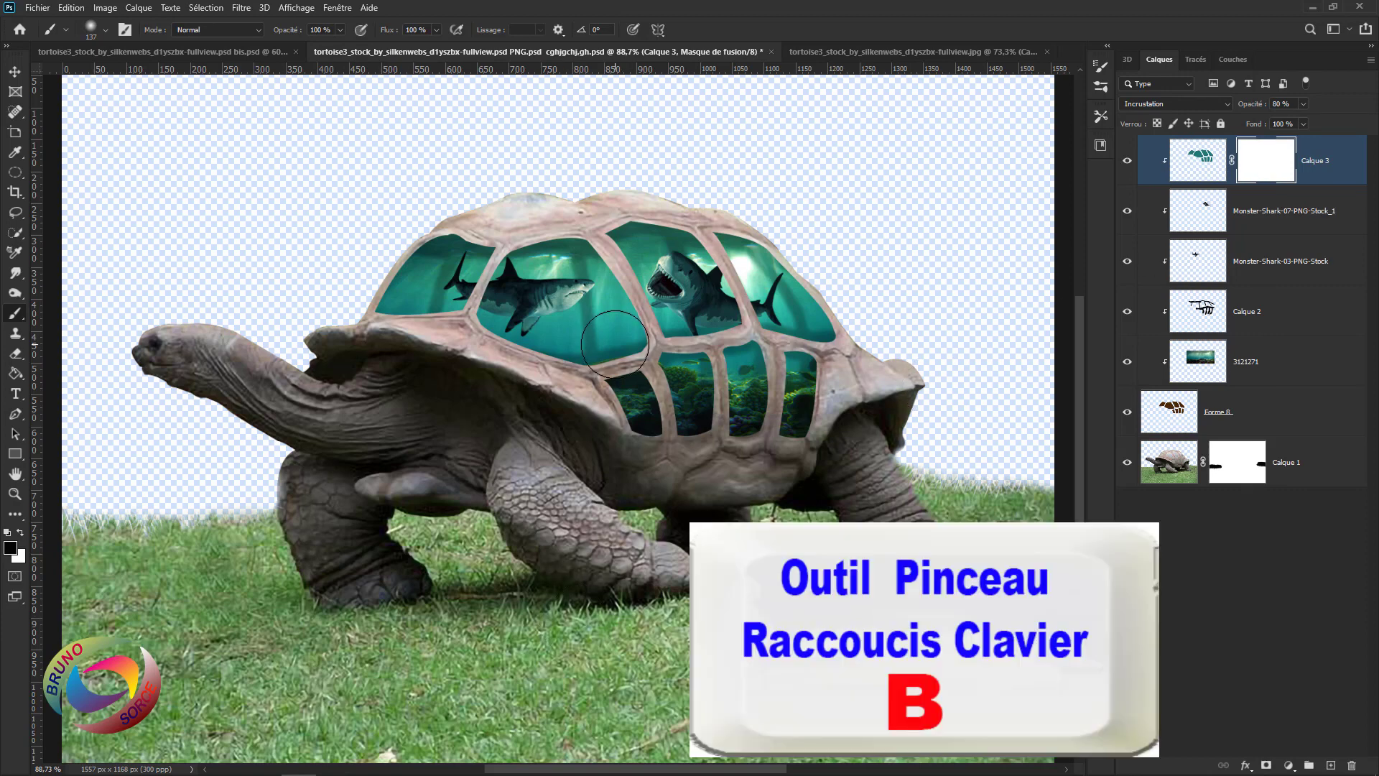
right_click(641, 338)
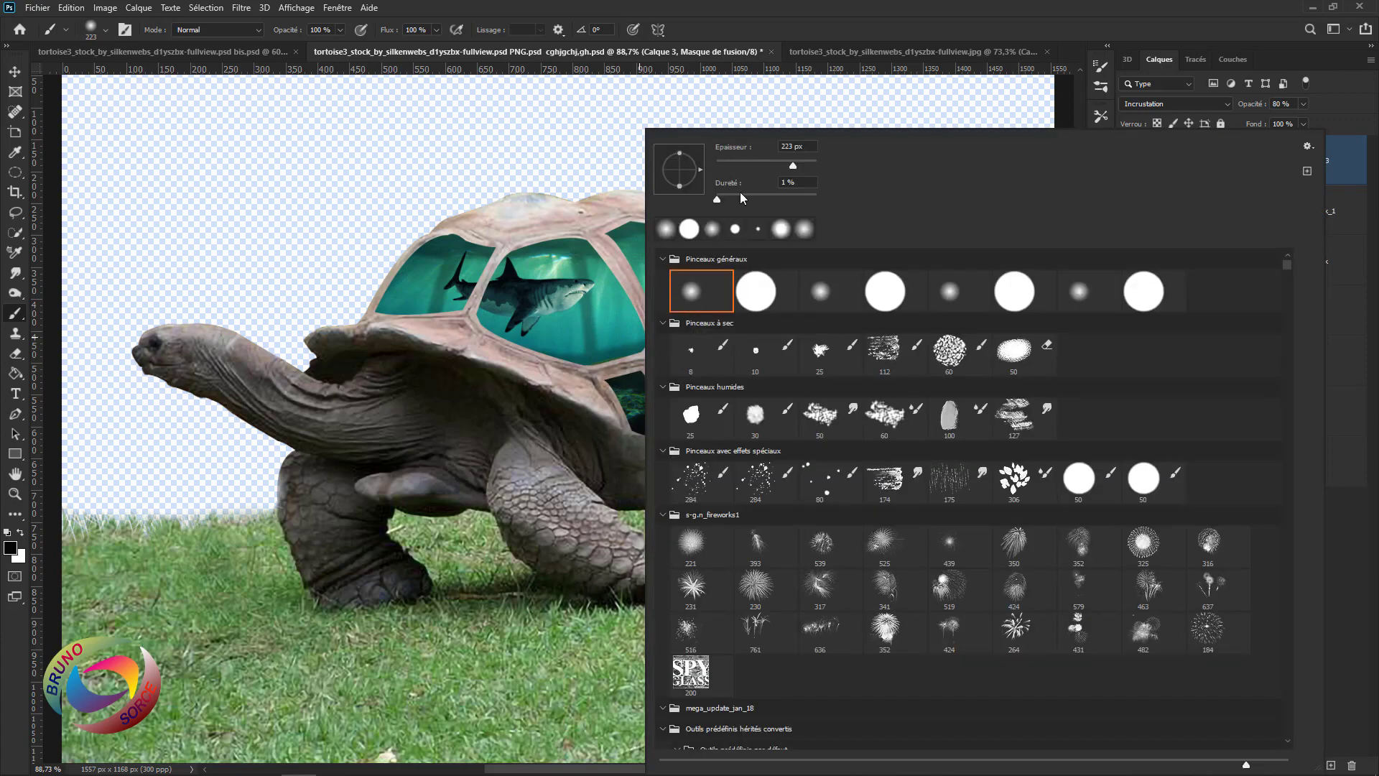
drag(704, 207, 704, 204)
click(799, 24)
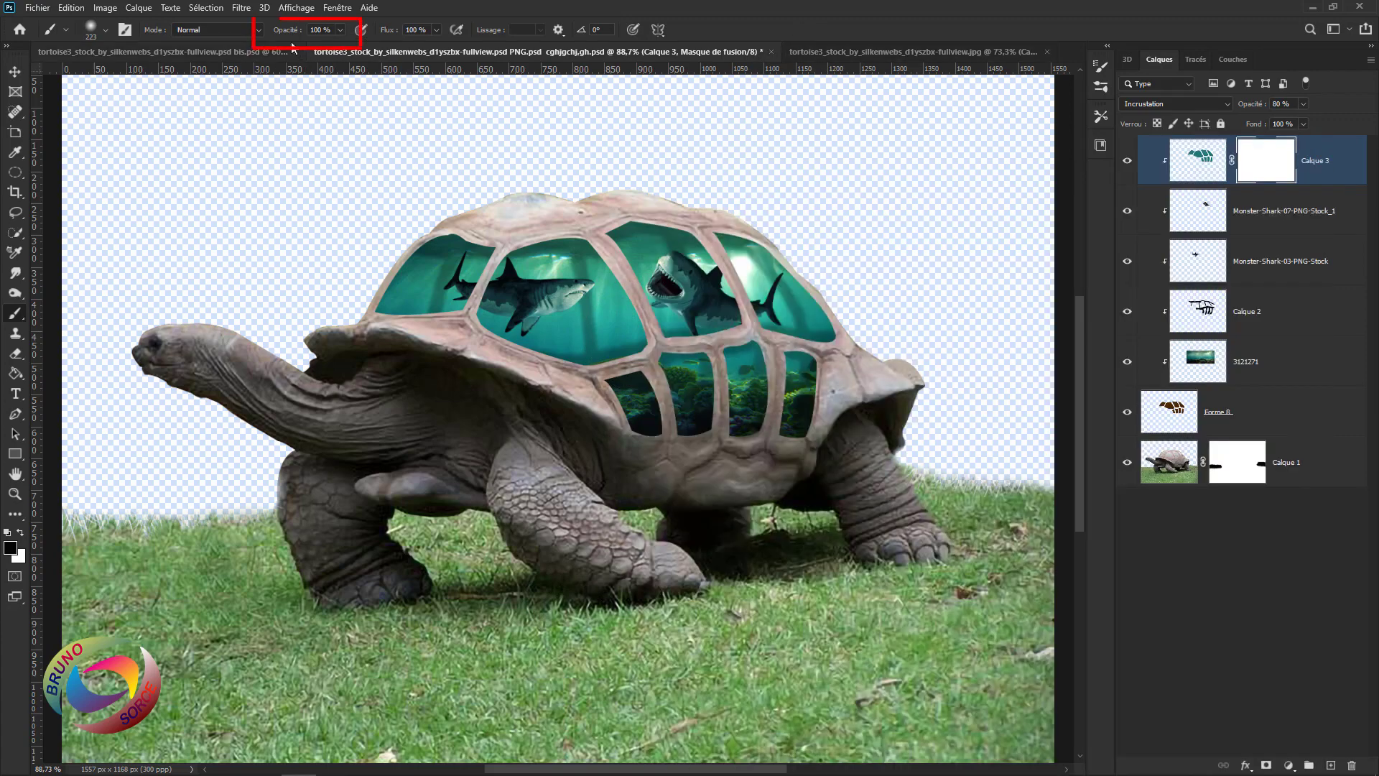
click(317, 29)
text(25)
key(Return)
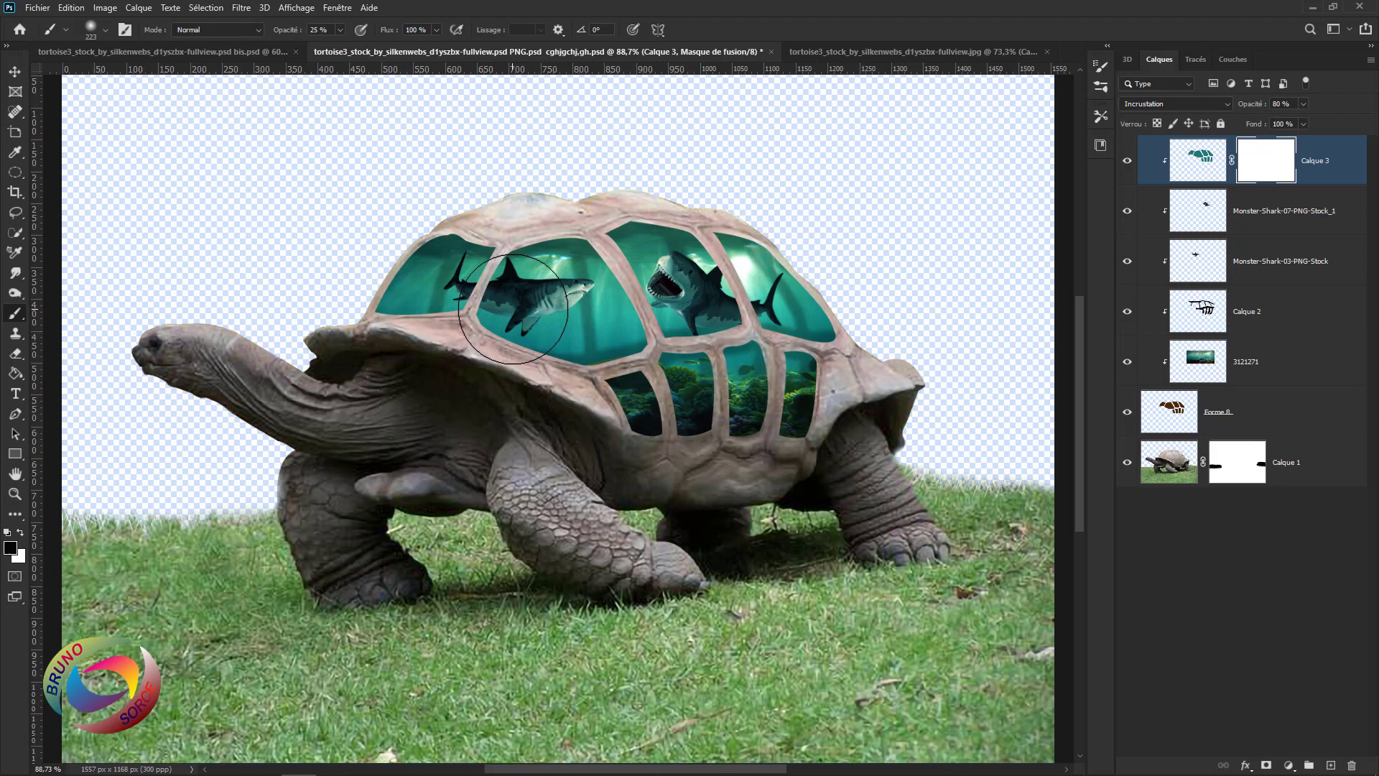
Paint on the Calque 3 mask over the two sharks to lighten their teal tint.
click(560, 302)
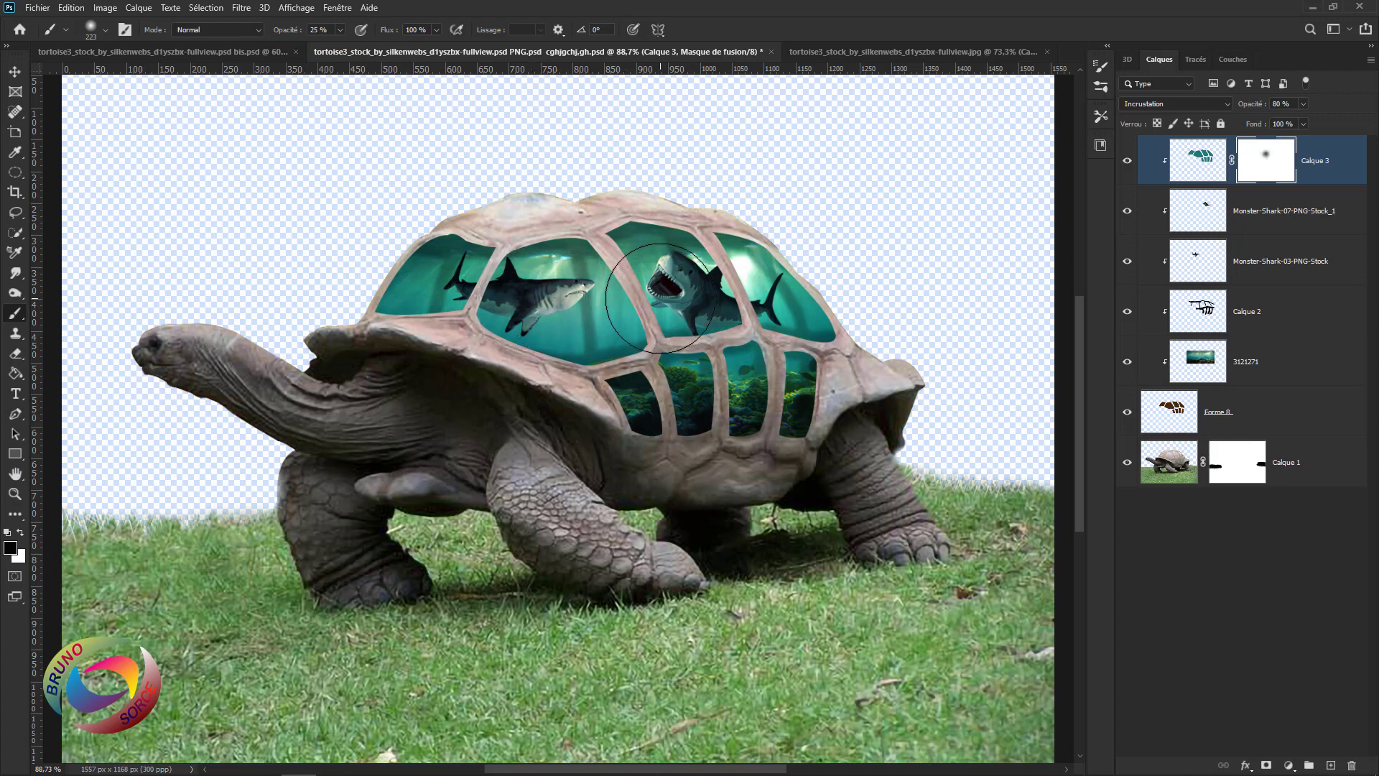
drag(617, 301, 668, 309)
key([)
key([)
key([)
key([)
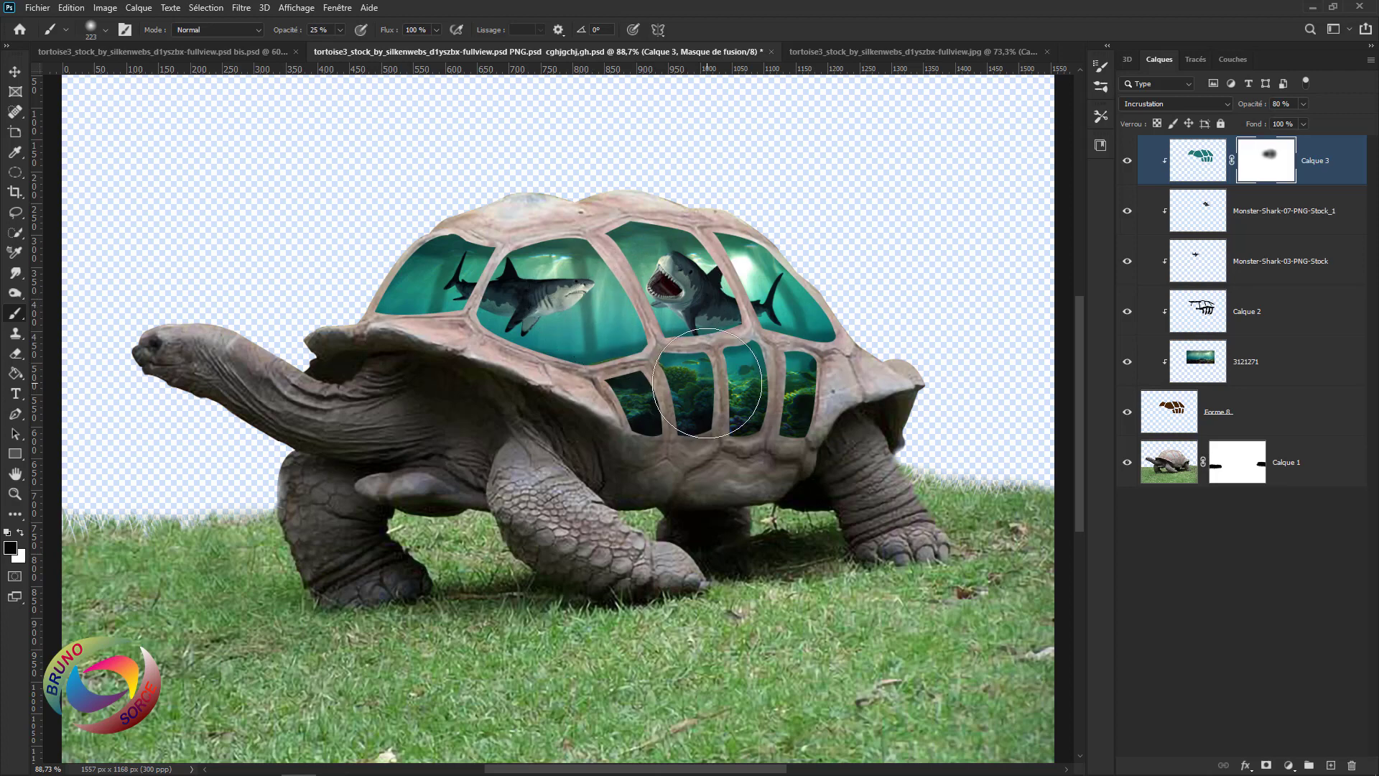
Paint on the Calque 3 mask over the lower reef windows to lighten their teal tint, and compare with the mask disabled.
mouse_move(692, 366)
mouse_down()
mouse_move(719, 363)
mouse_move(640, 359)
mouse_move(675, 381)
mouse_up()
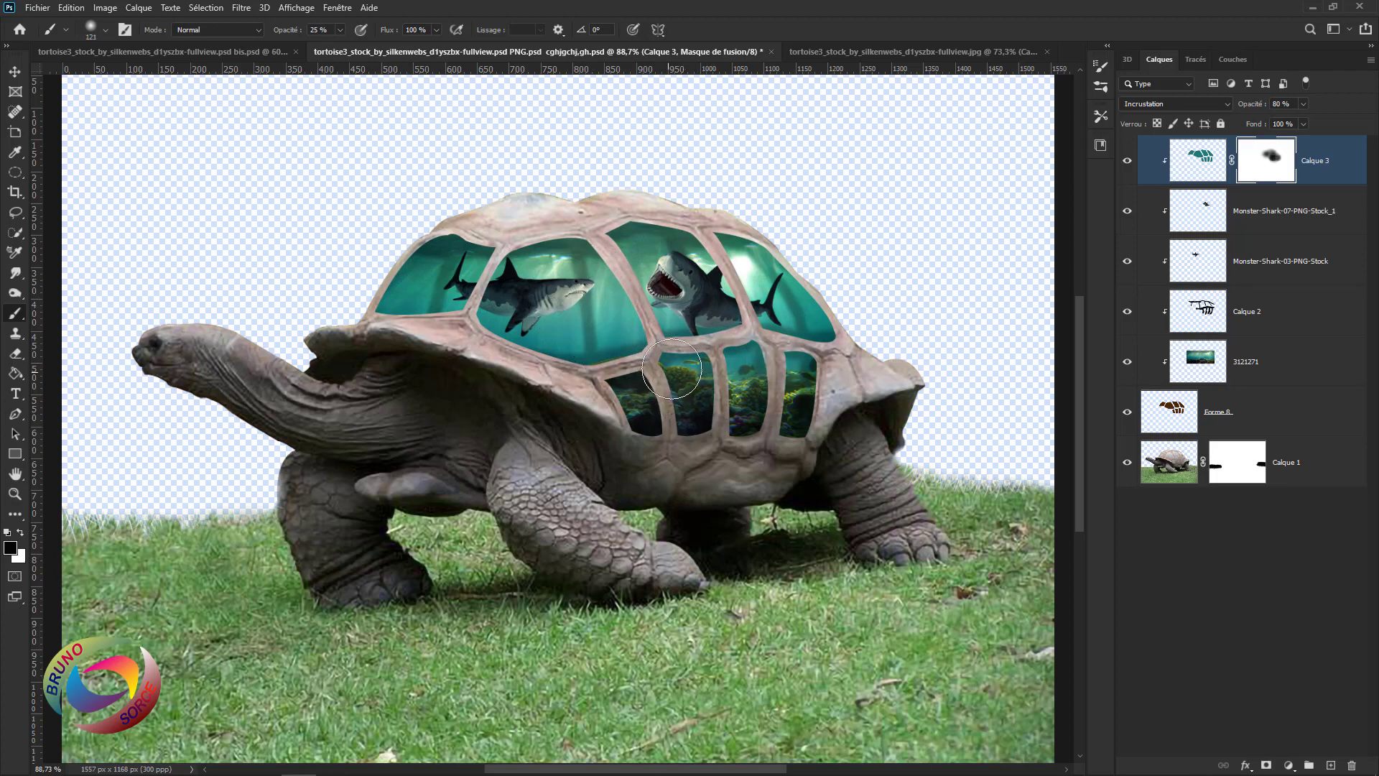
shift+click(1269, 174)
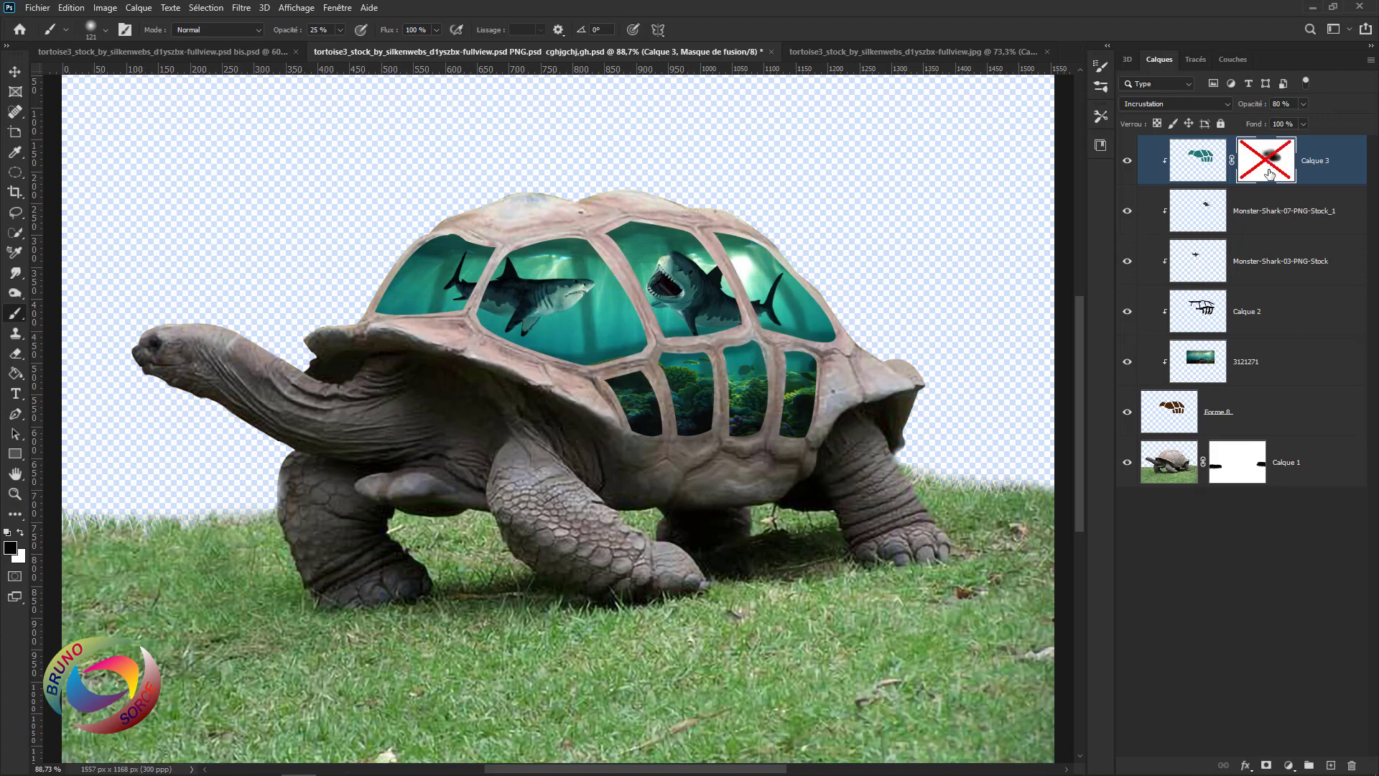
shift+click(1269, 174)
scroll(567, 391, down, 1)
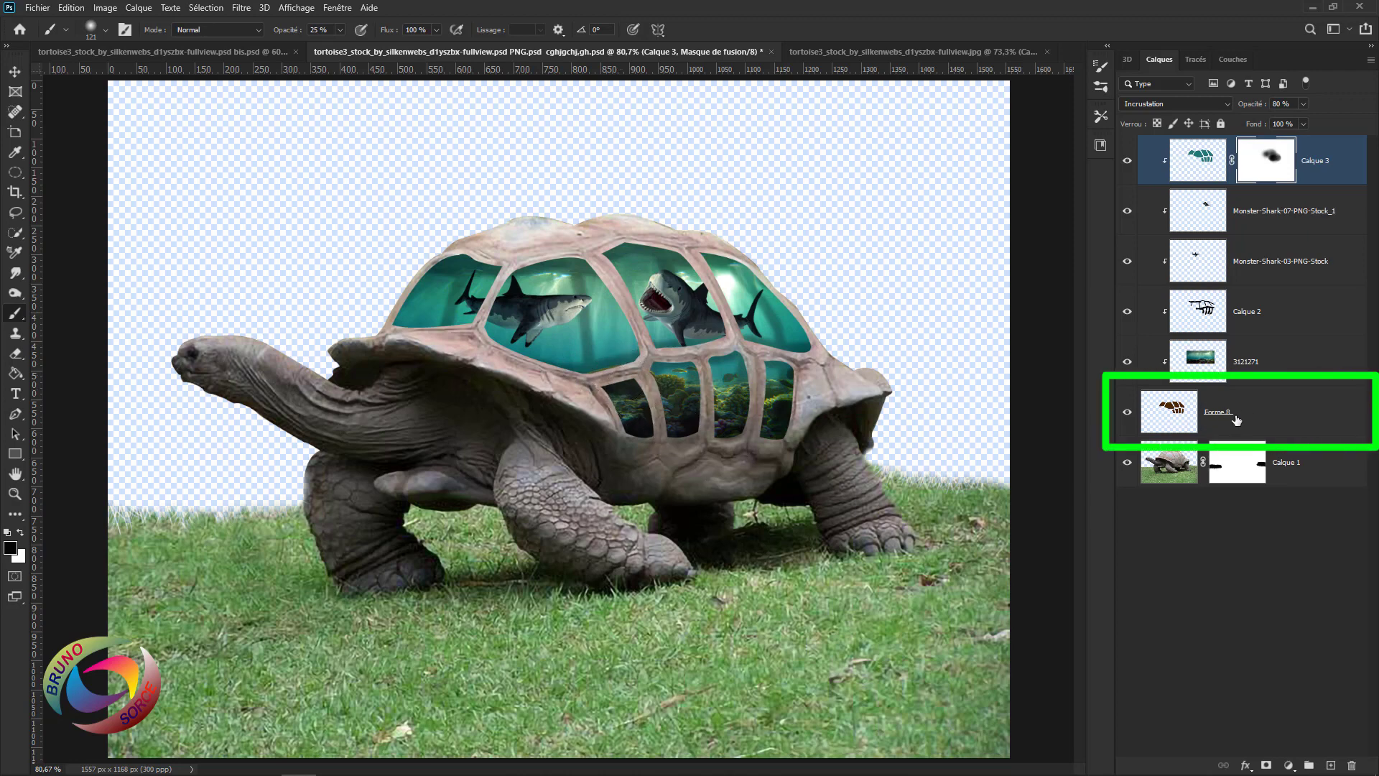
Add a smooth inner bevel to the Forme 8 layer with 303% depth, 2 px size and 0 px softness.
click(1271, 426)
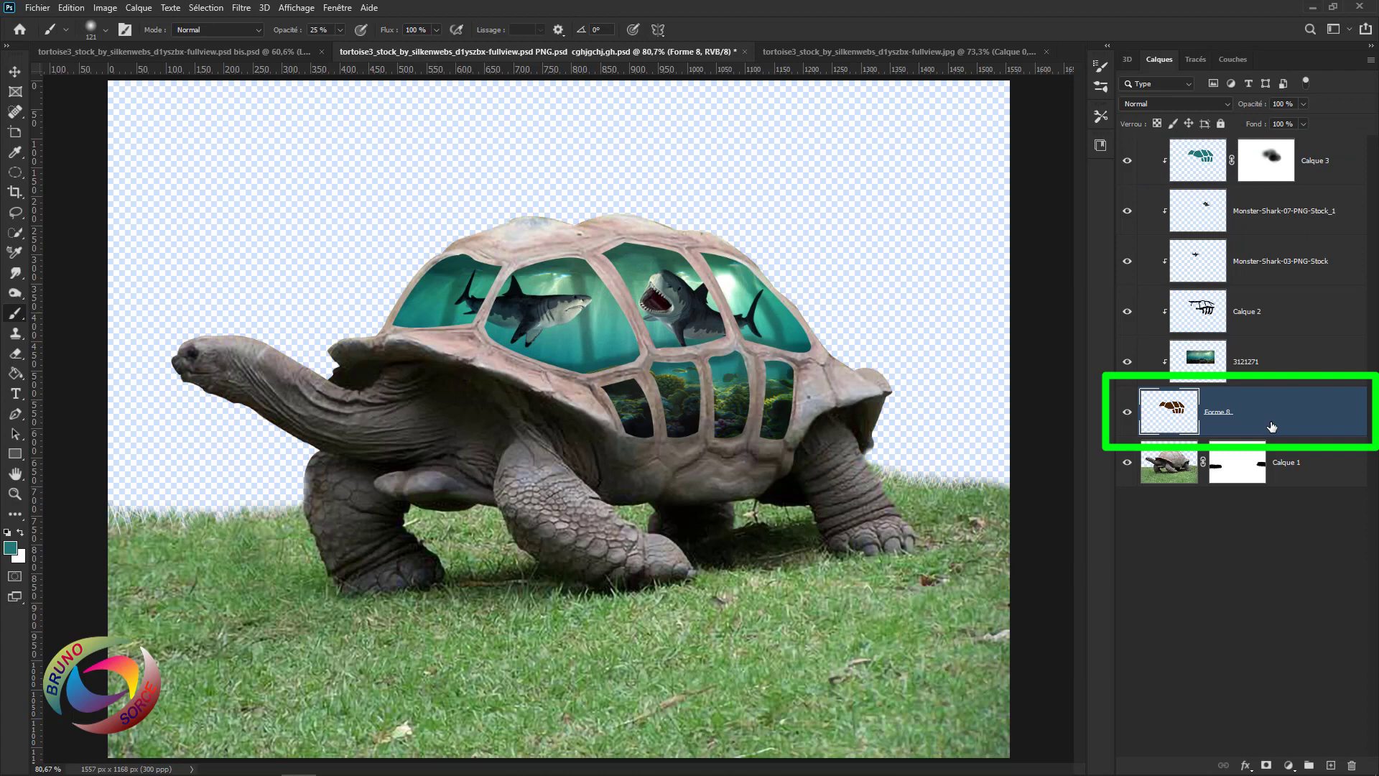
double_click(1333, 422)
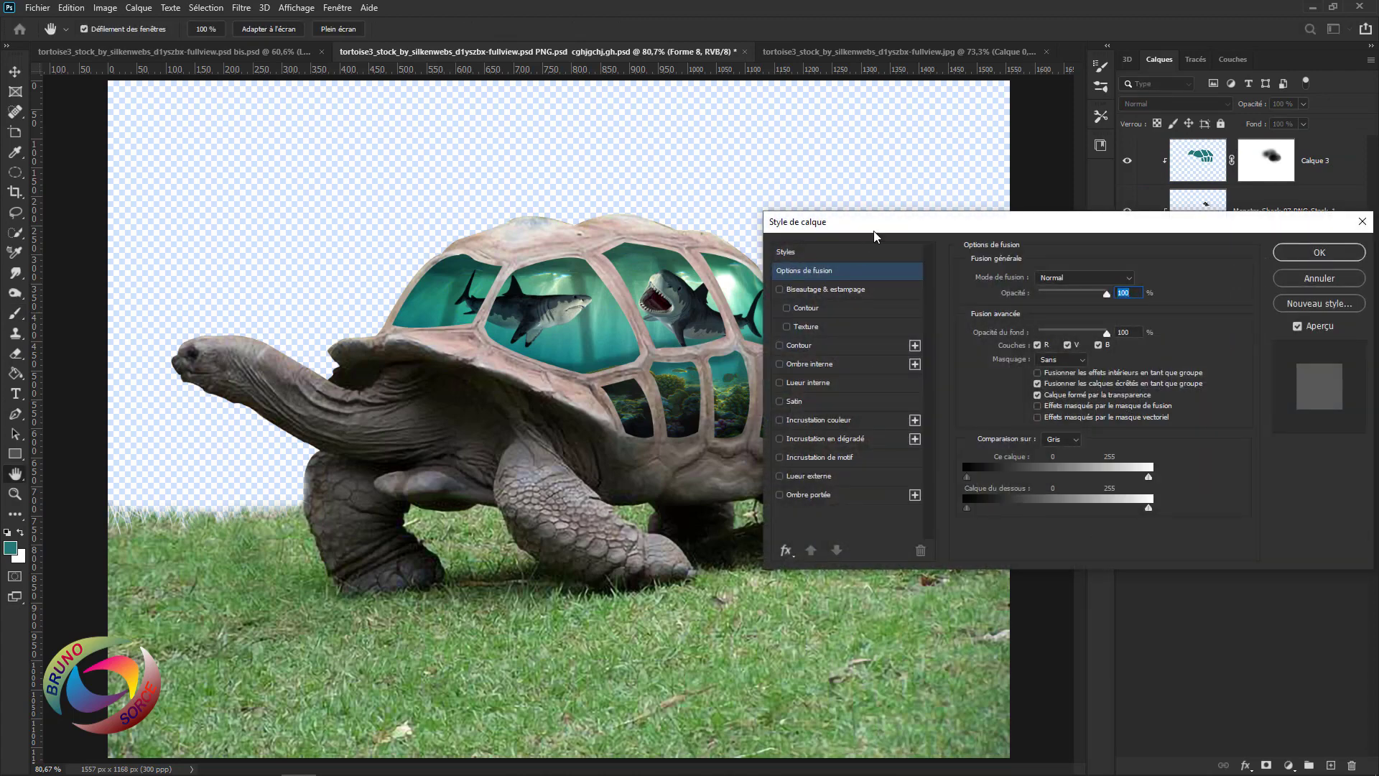
drag(874, 235, 990, 205)
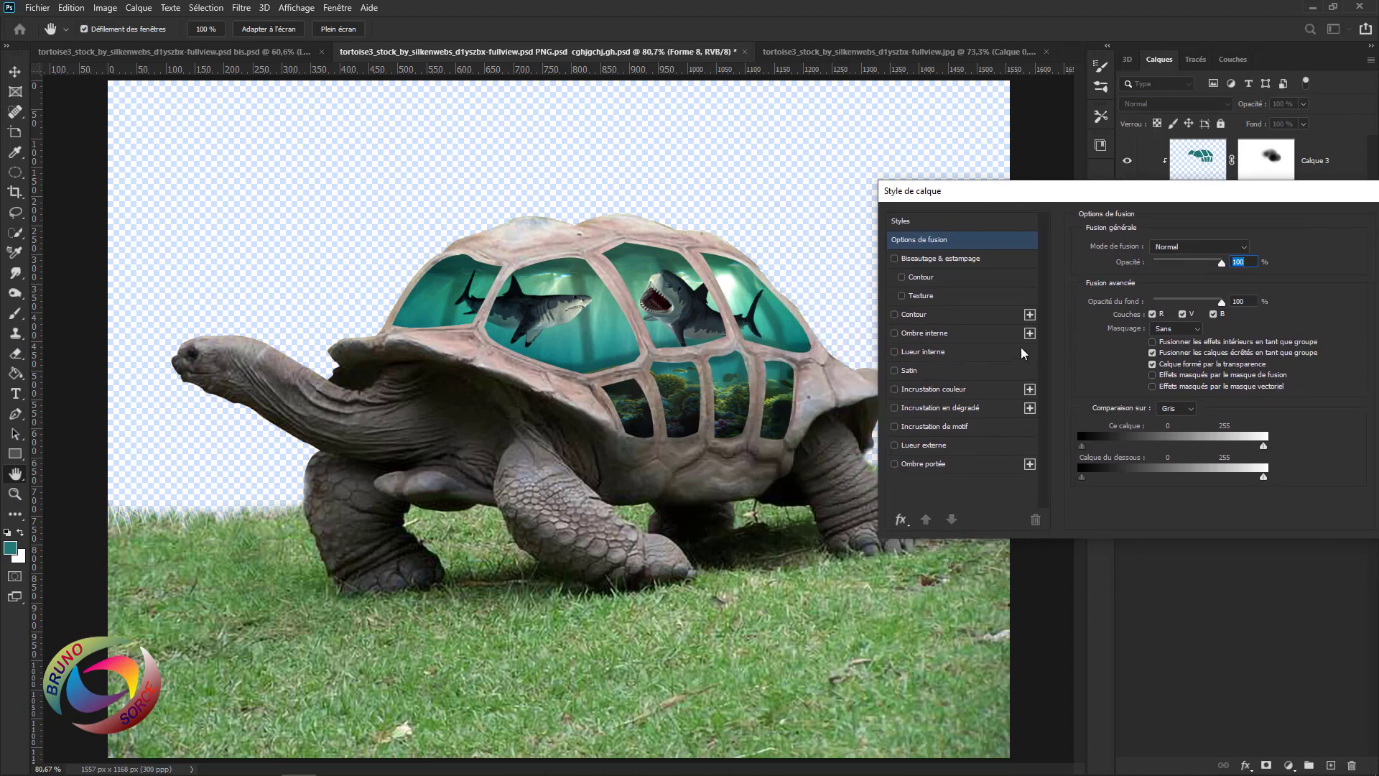
click(938, 258)
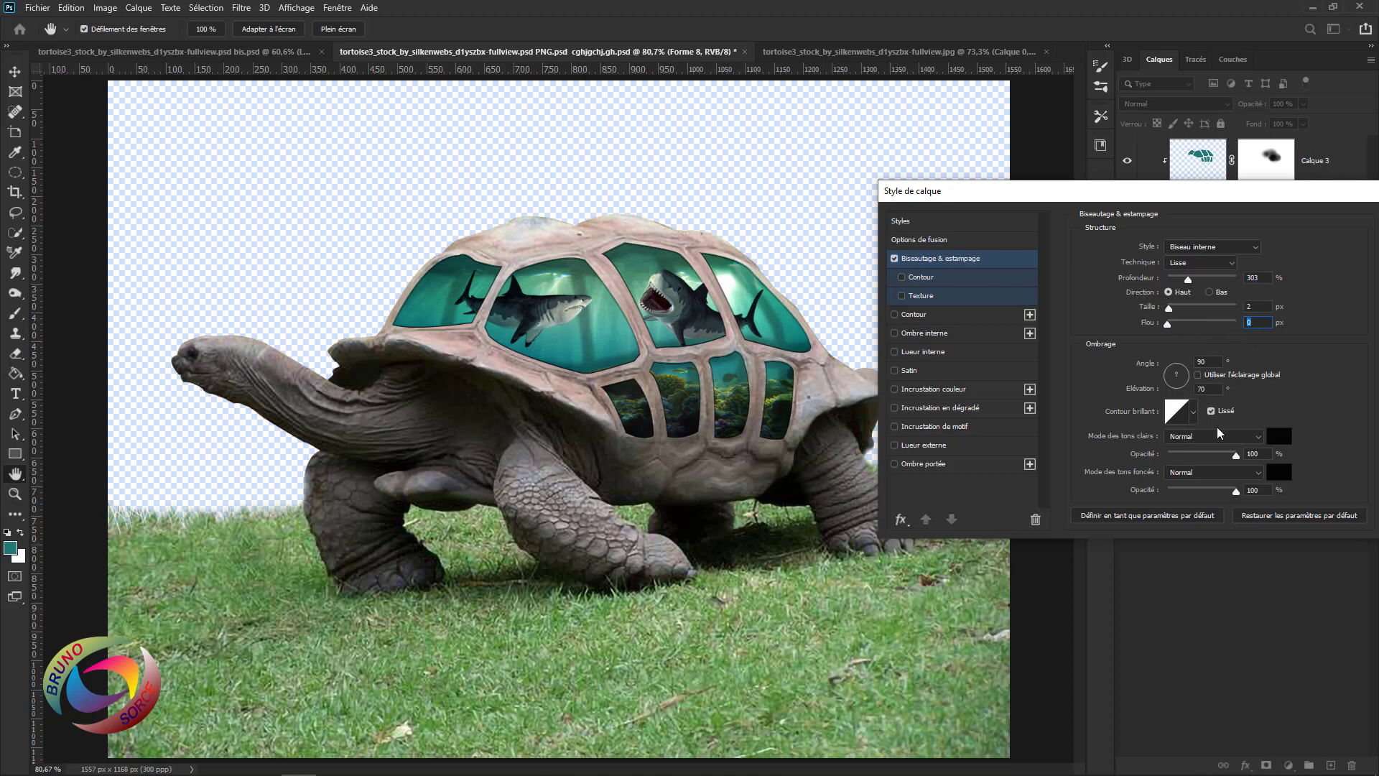
Set the bevel's shading to a 90° angle and 70° elevation, with a linear anti-aliased gloss contour.
double_click(1210, 363)
click(1213, 388)
click(1194, 414)
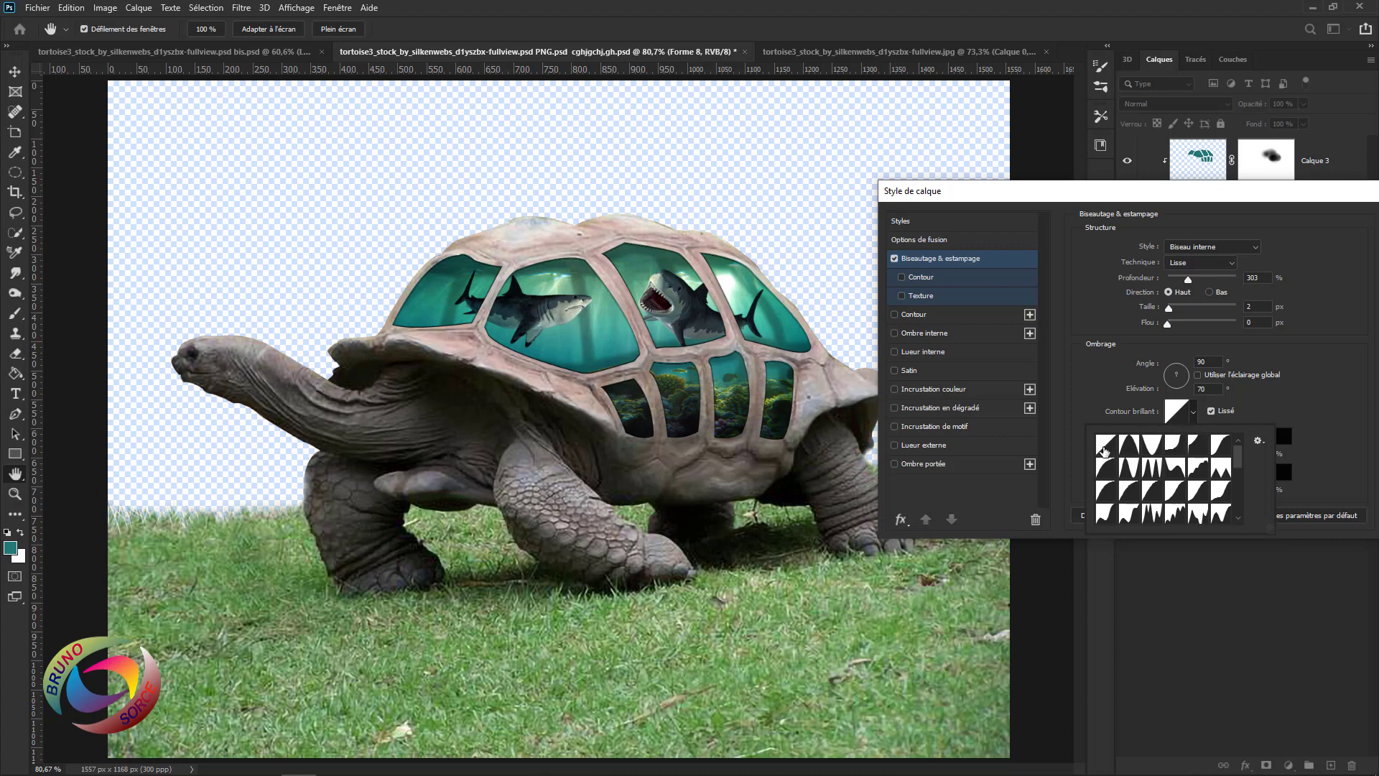
click(1300, 386)
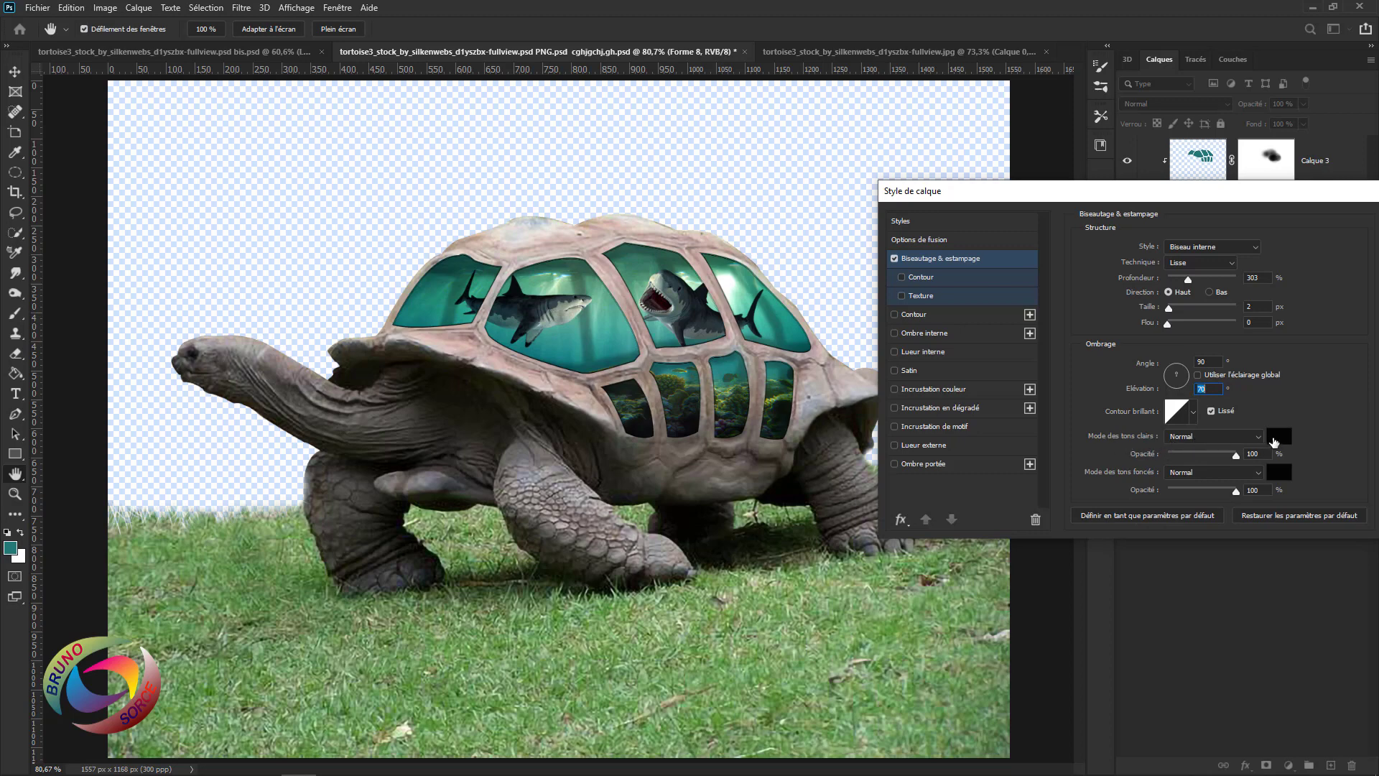
Set the bevel's highlight and shadow to black in Normal mode at 100% opacity, and apply the layer style.
click(1254, 453)
click(1194, 474)
click(1175, 428)
drag(1309, 199, 1250, 205)
click(1354, 227)
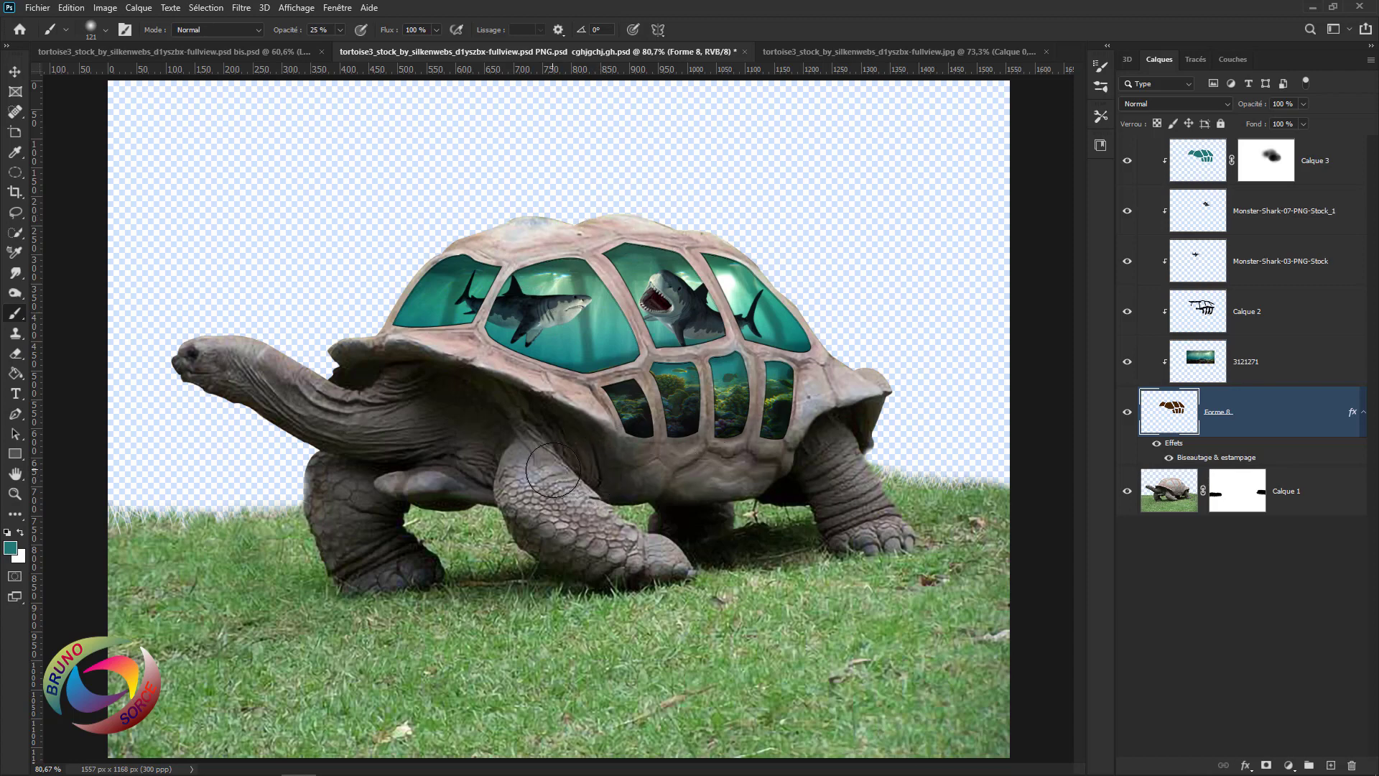
Add a Levels adjustment above Calque 1 and darken the tortoise and grass with a midtone value of 0.53.
click(1321, 503)
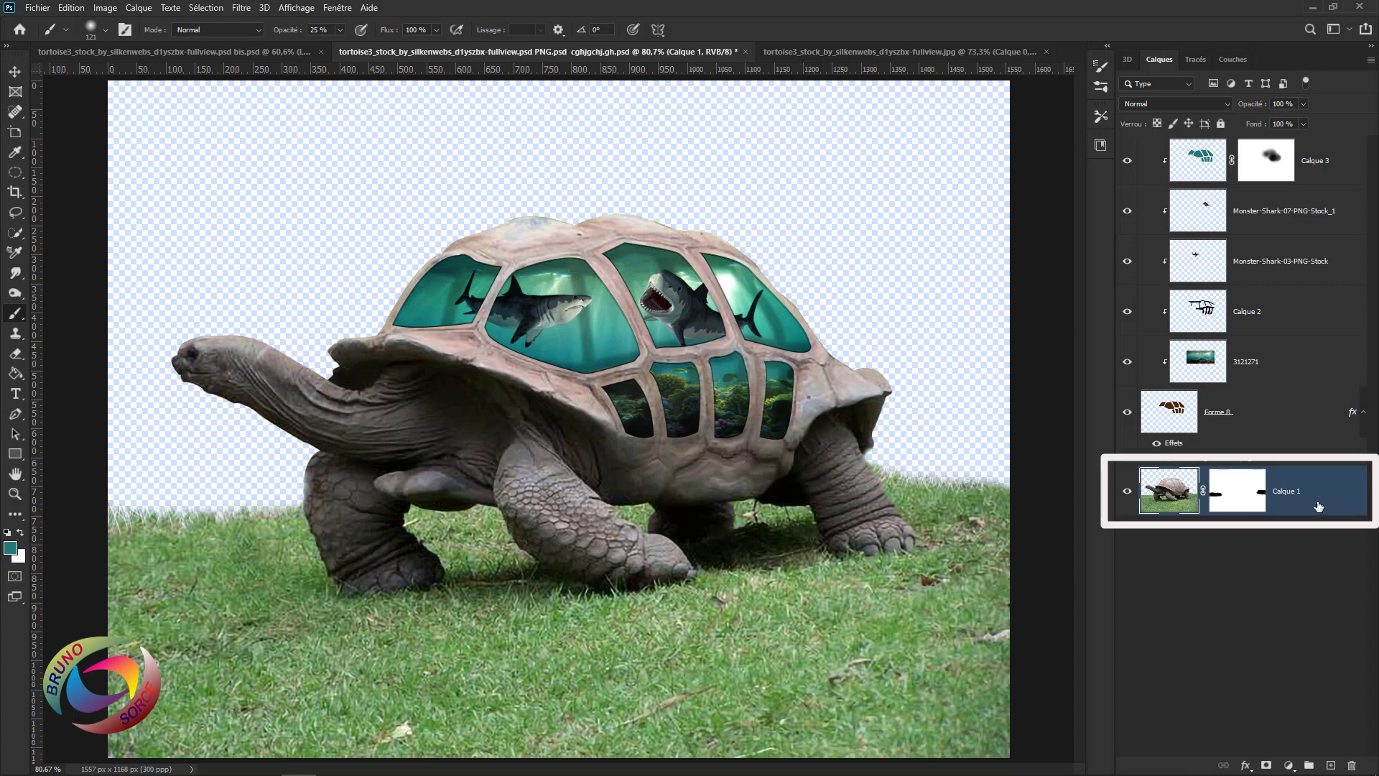
click(1288, 767)
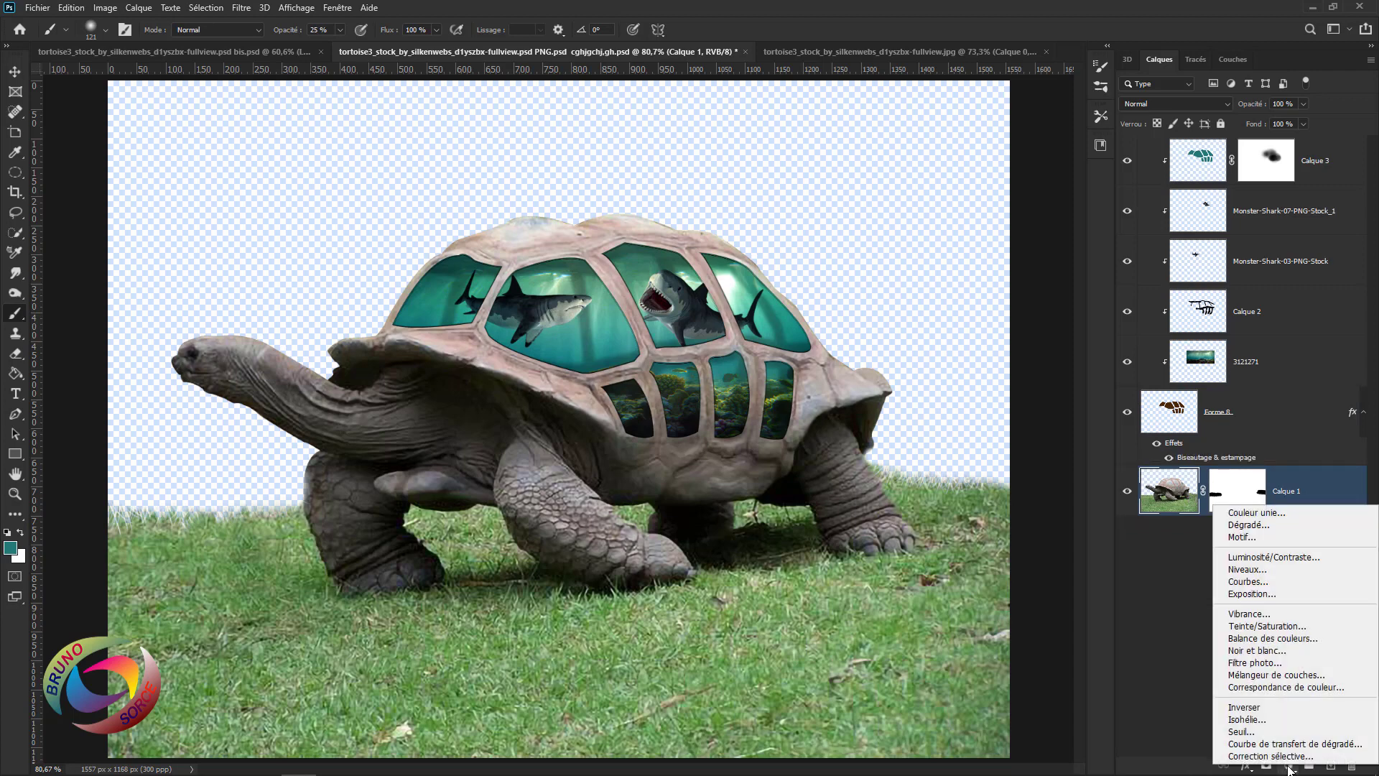
click(1247, 571)
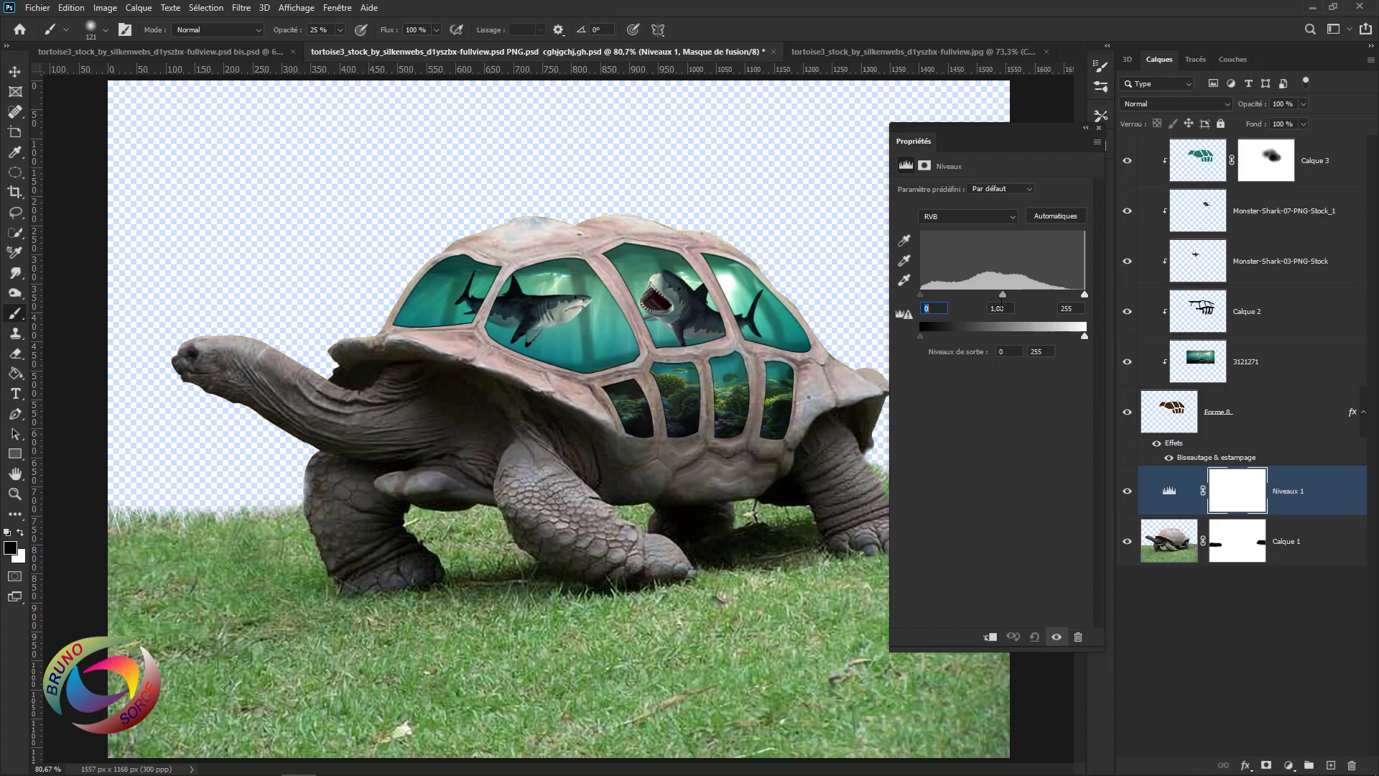
drag(1003, 296, 1036, 300)
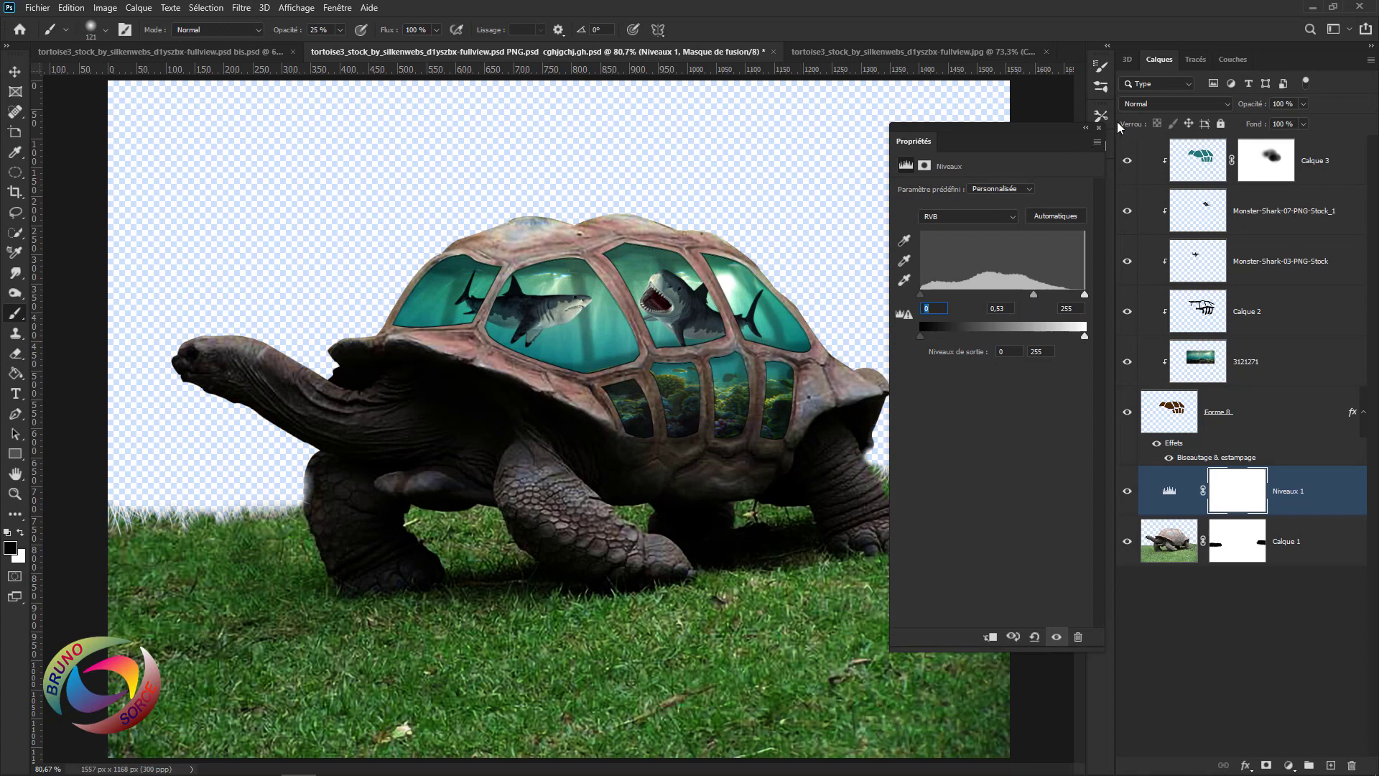
click(1099, 127)
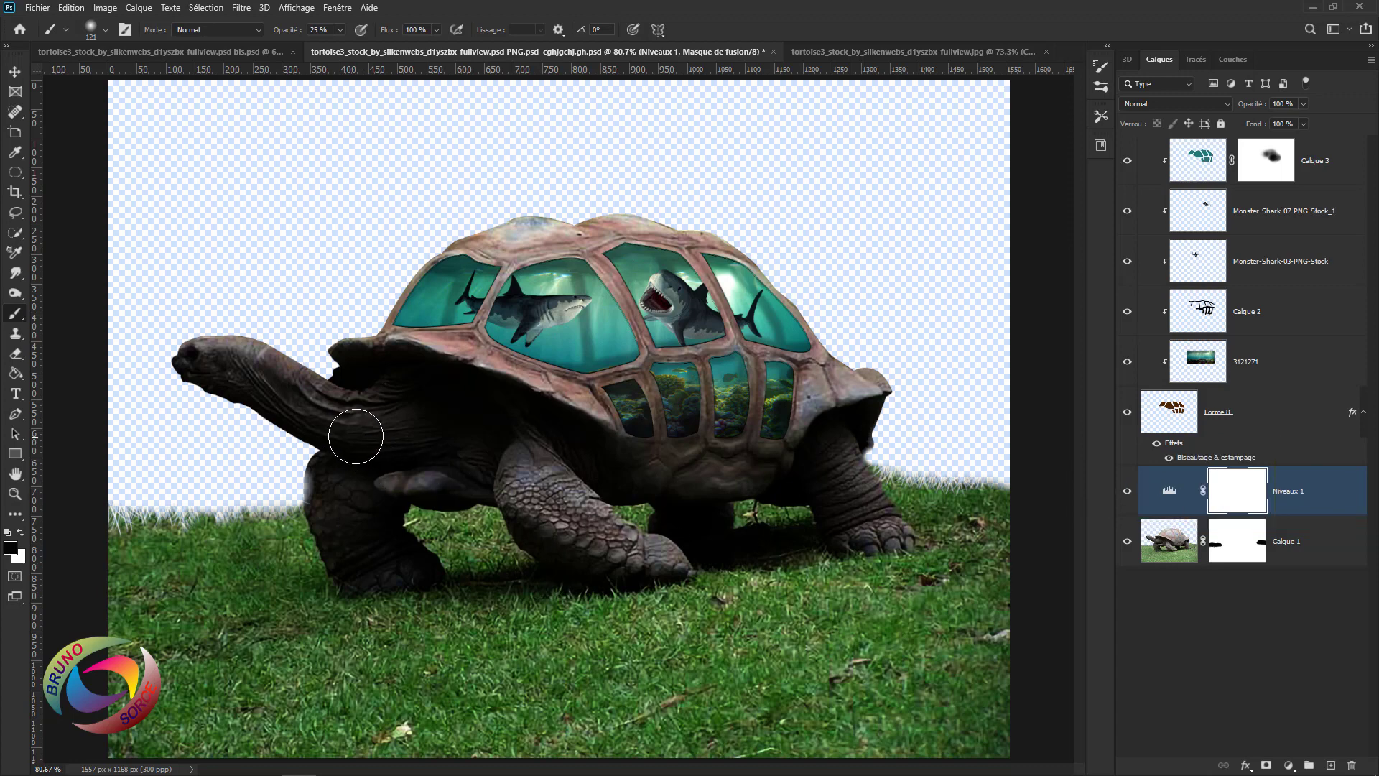
Paint on the Levels mask over the tortoise's head, neck and legs with a 265 px black brush at 40% opacity.
drag(286, 30, 290, 31)
drag(294, 33, 295, 33)
text(40)
mouse_move(192, 369)
mouse_down()
mouse_move(472, 438)
mouse_move(629, 499)
mouse_move(820, 493)
mouse_move(855, 520)
mouse_up()
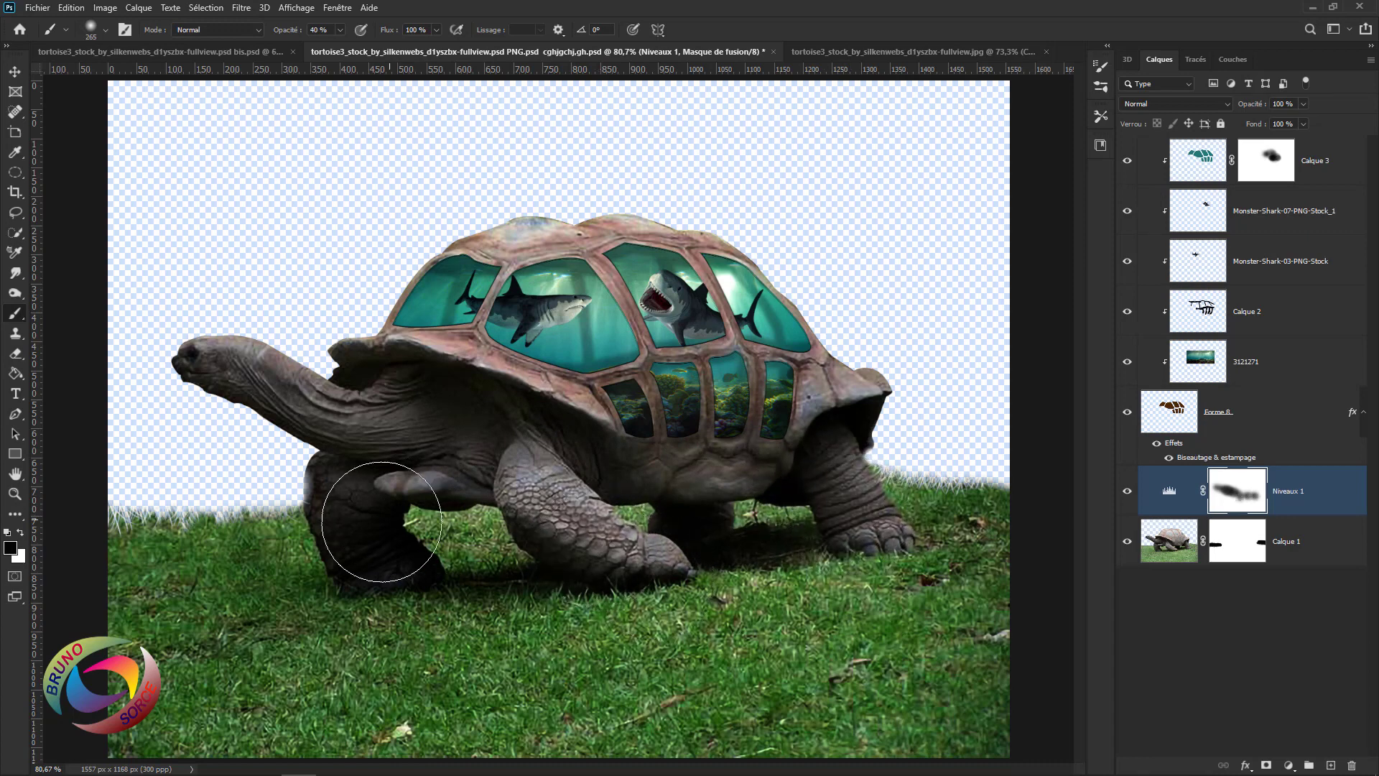
mouse_move(382, 521)
mouse_down()
mouse_move(363, 523)
mouse_move(391, 554)
mouse_up()
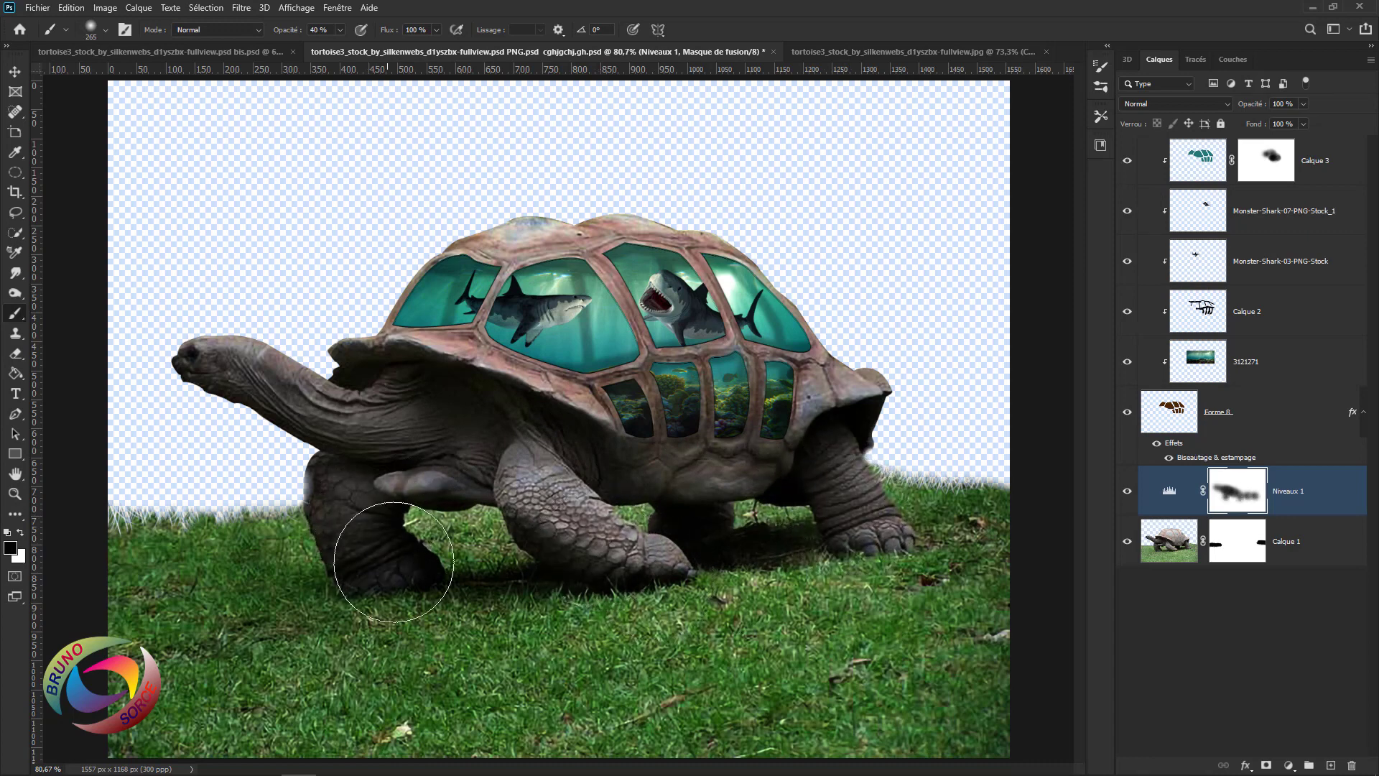
Compare the image with Niveaux 1 hidden and shown, and paint its mask over the grass to soften the darkening.
click(1127, 497)
click(1127, 494)
mouse_move(993, 686)
mouse_down()
mouse_move(1005, 712)
mouse_move(694, 725)
mouse_move(151, 710)
mouse_move(129, 694)
mouse_move(148, 645)
mouse_move(70, 621)
mouse_move(56, 599)
mouse_move(820, 523)
mouse_move(966, 531)
mouse_up()
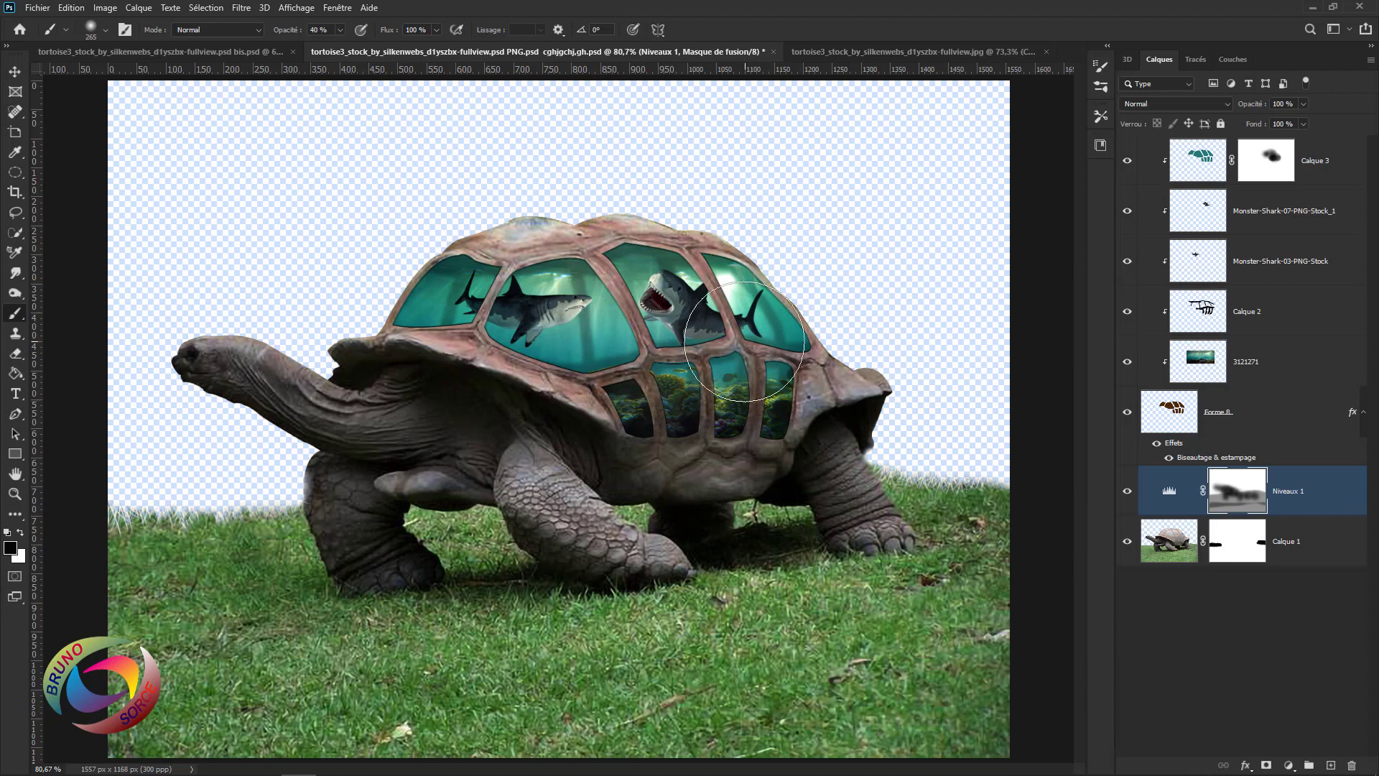
key(ctrl+minus)
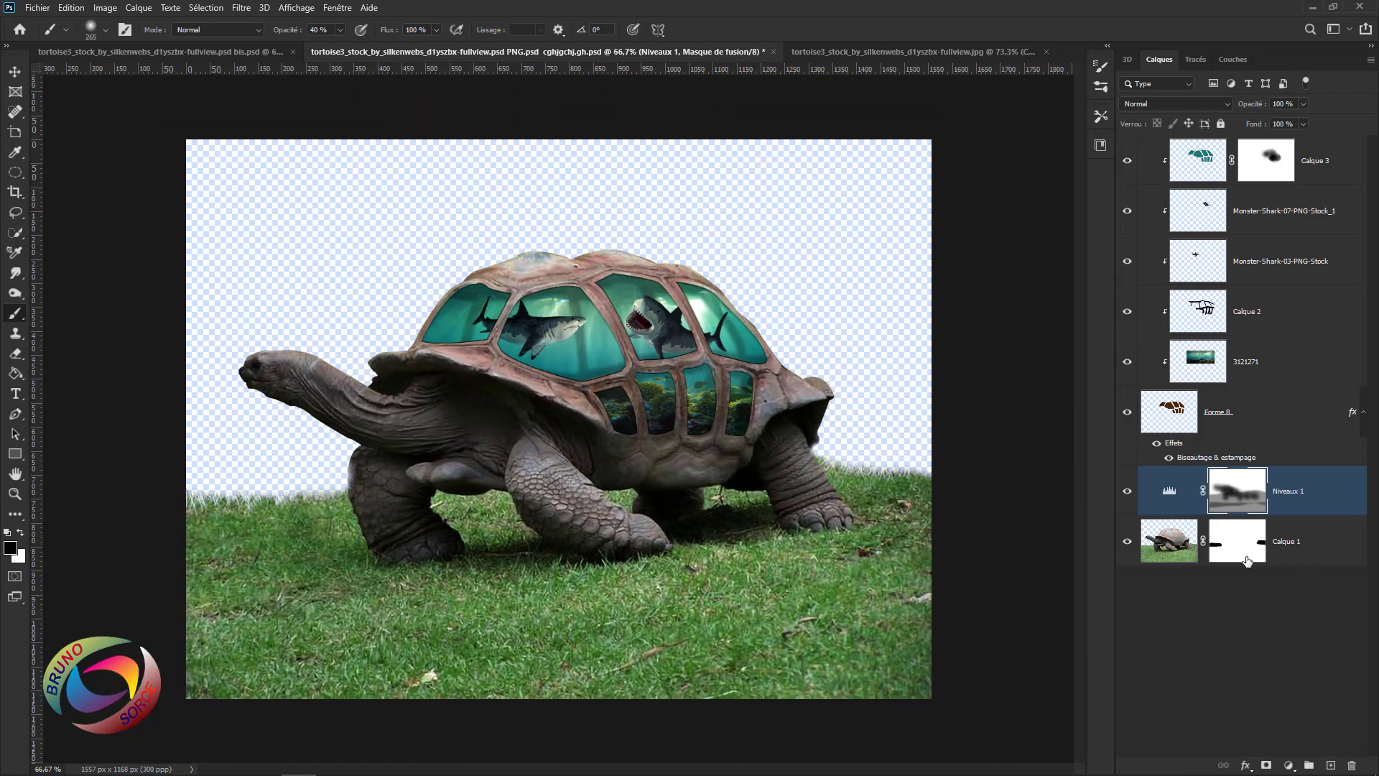
Place the sternutz_heavenly_lighting sky image directly above Calque 1 at its fitted size.
click(1314, 550)
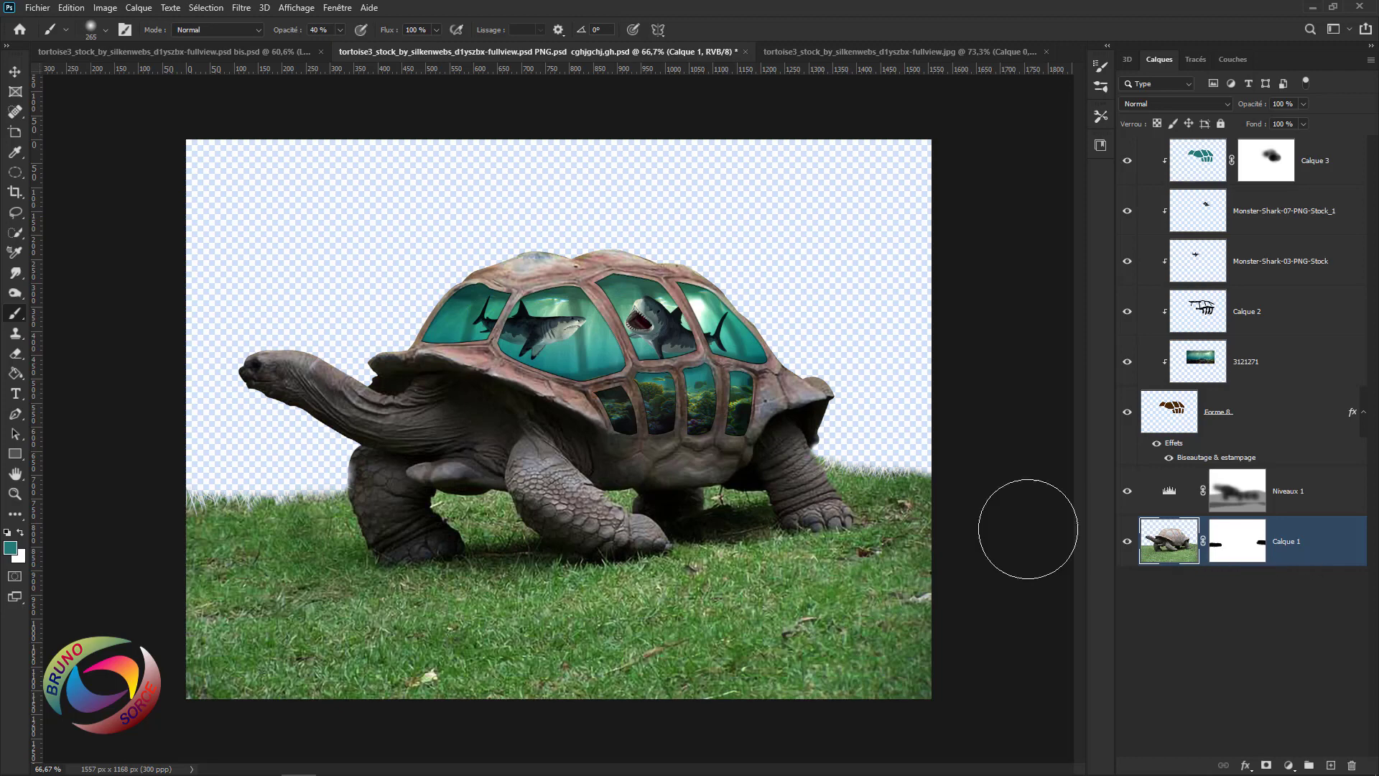
click(37, 7)
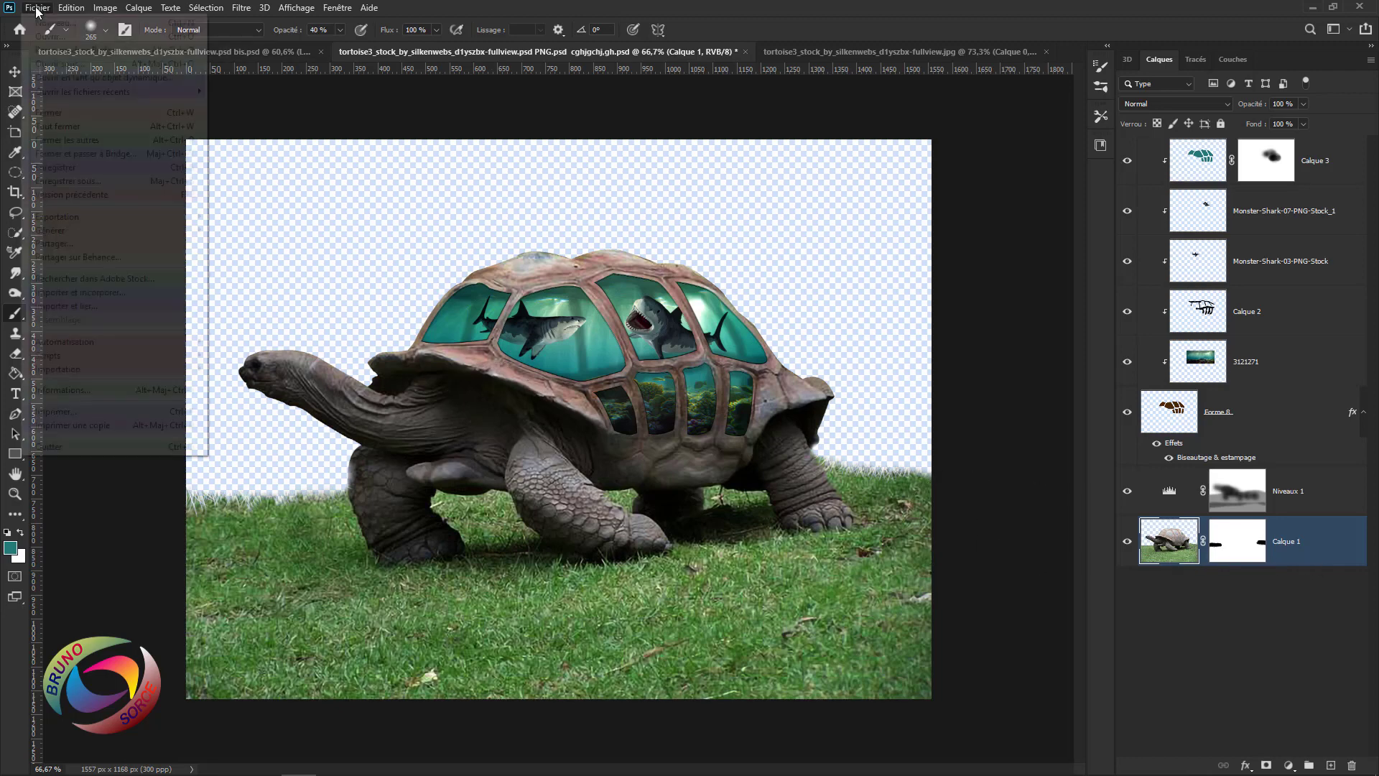
click(65, 299)
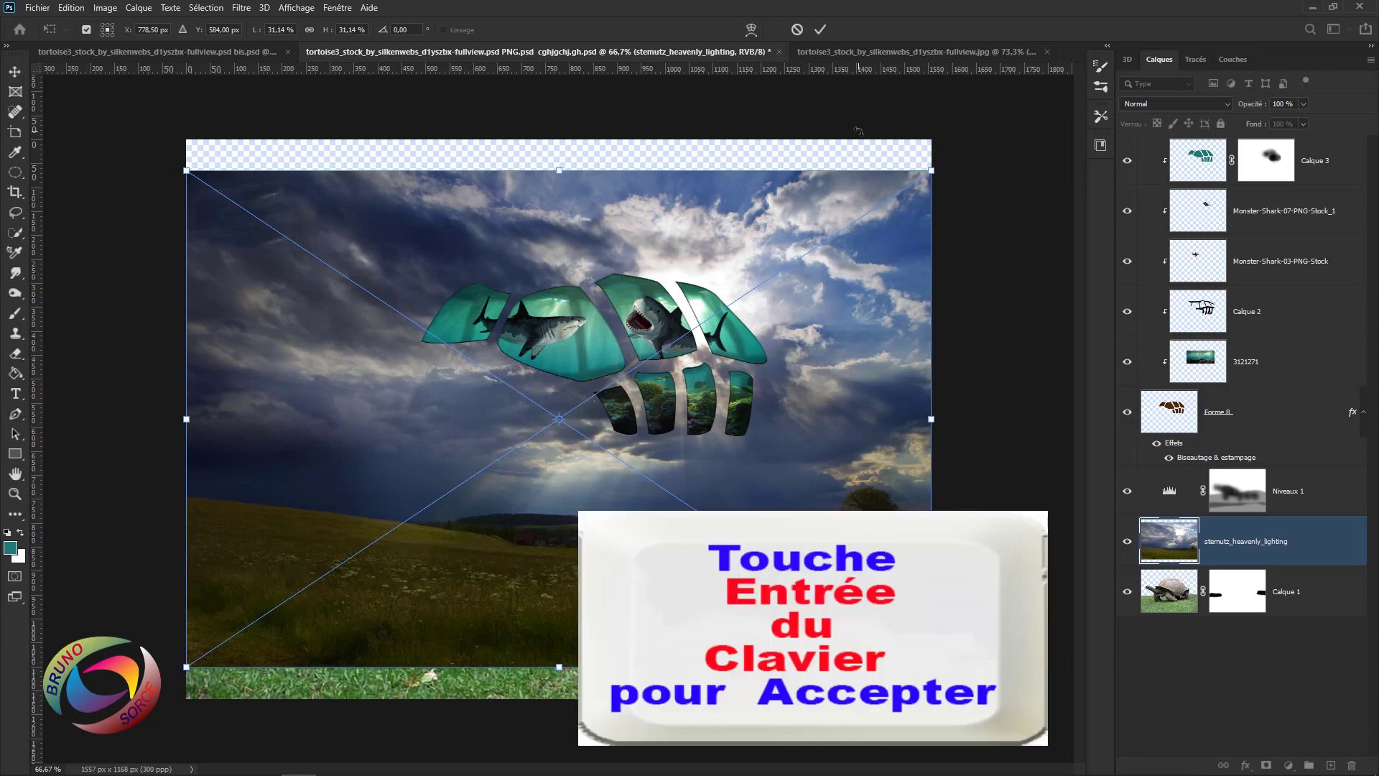
key(Return)
key(b)
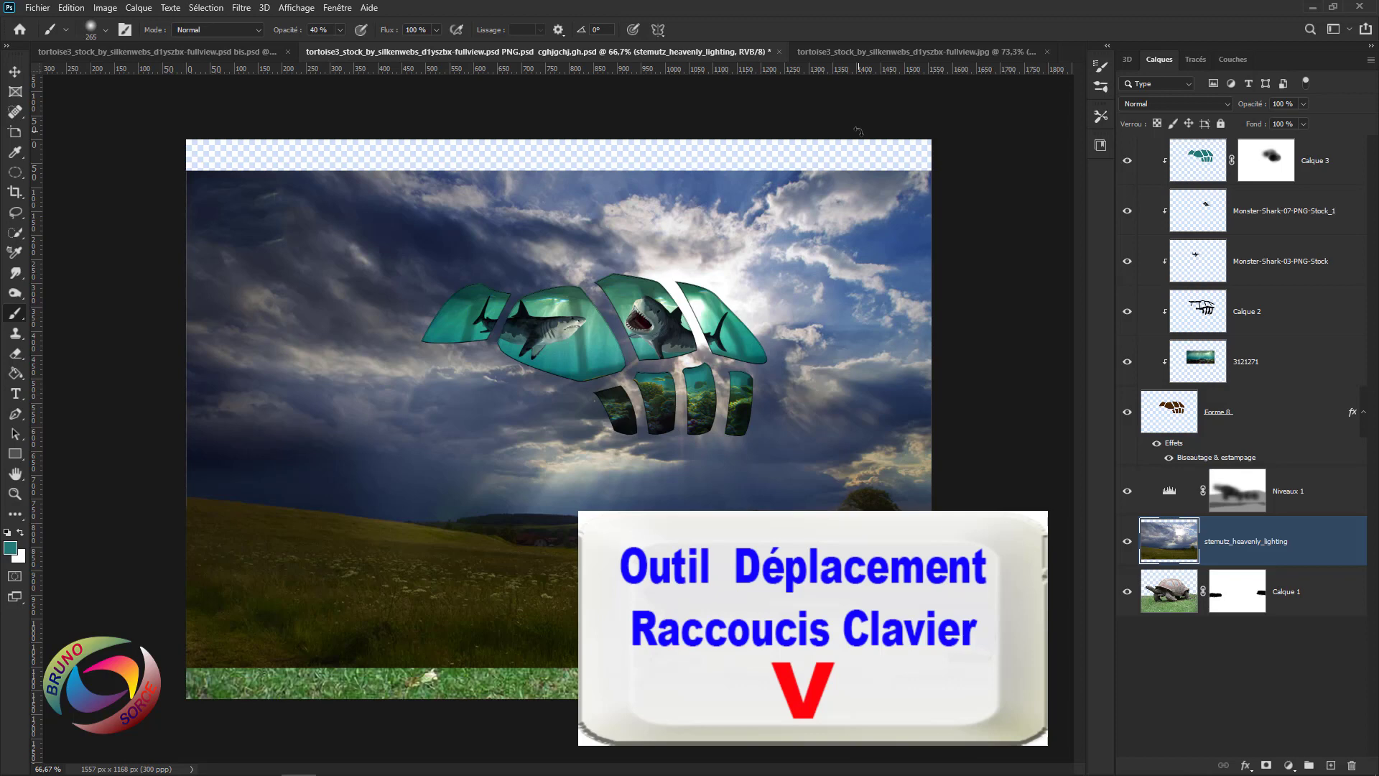
Move the sky layer below Calque 1 and stretch it to about 105% width and 109.5% height to cover the background.
key(v)
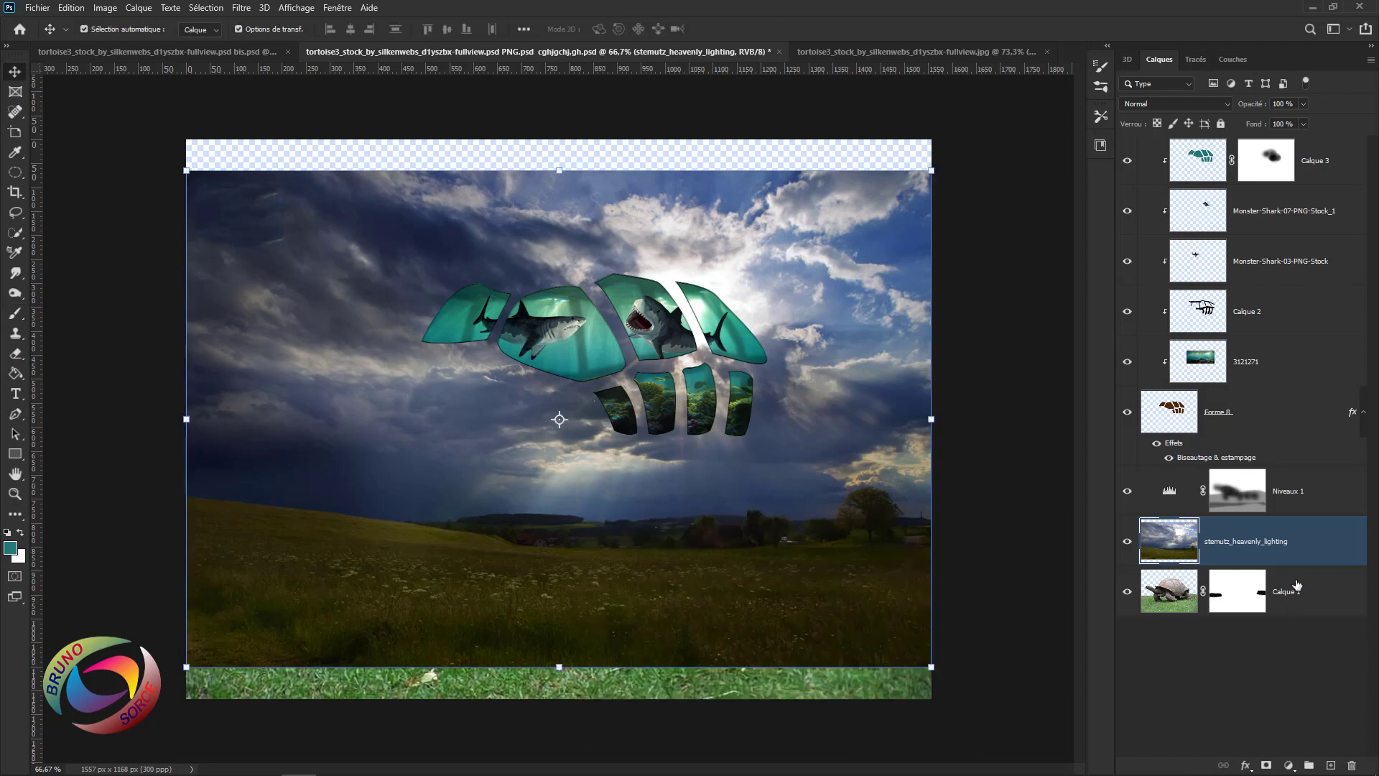
drag(1313, 552, 1304, 650)
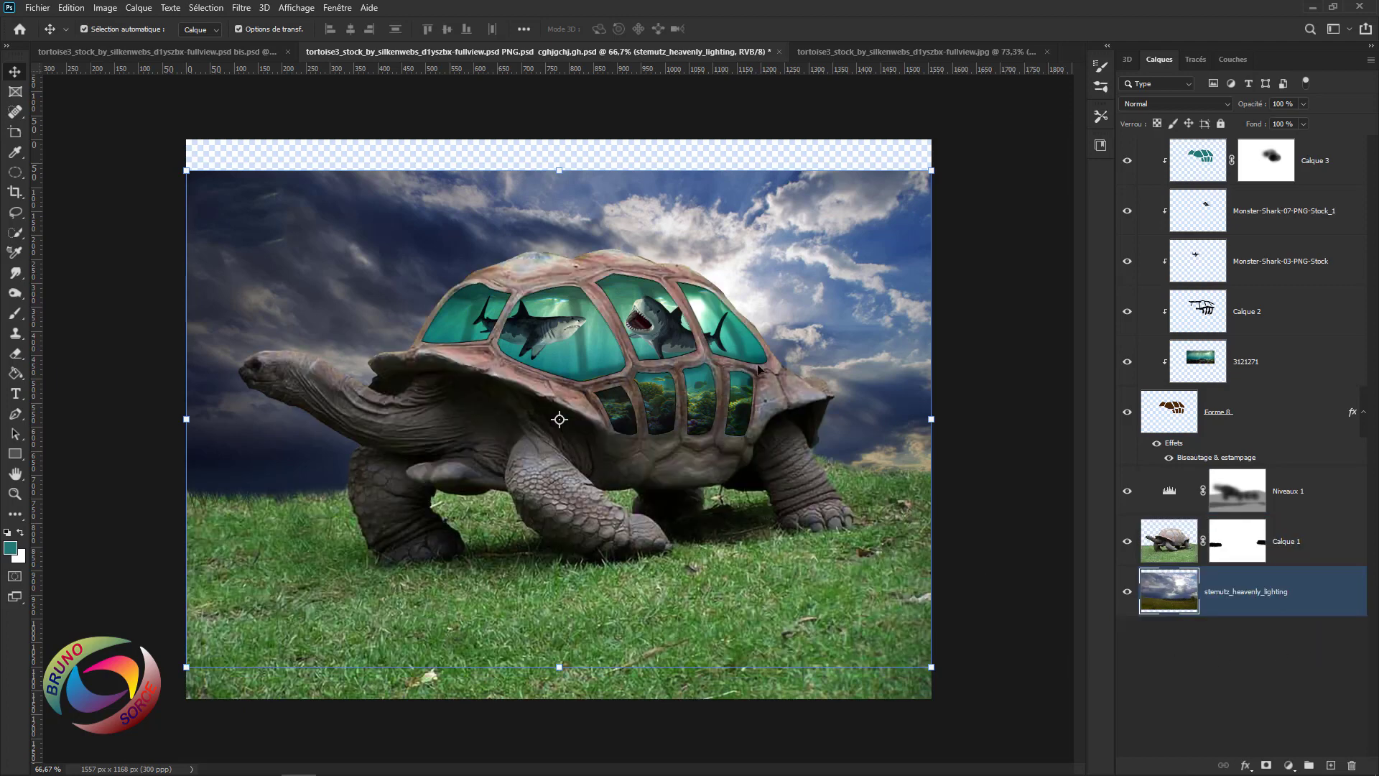
drag(180, 168, 163, 123)
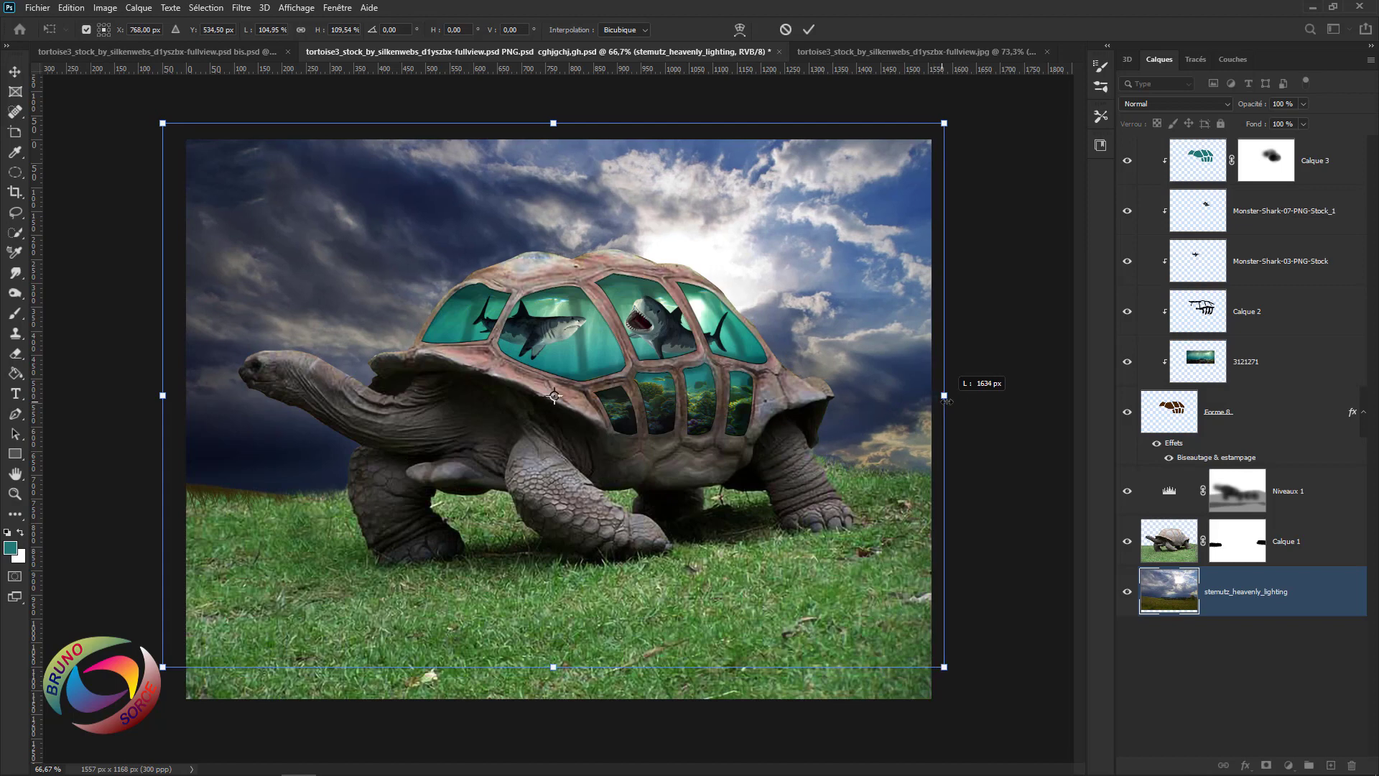
click(966, 387)
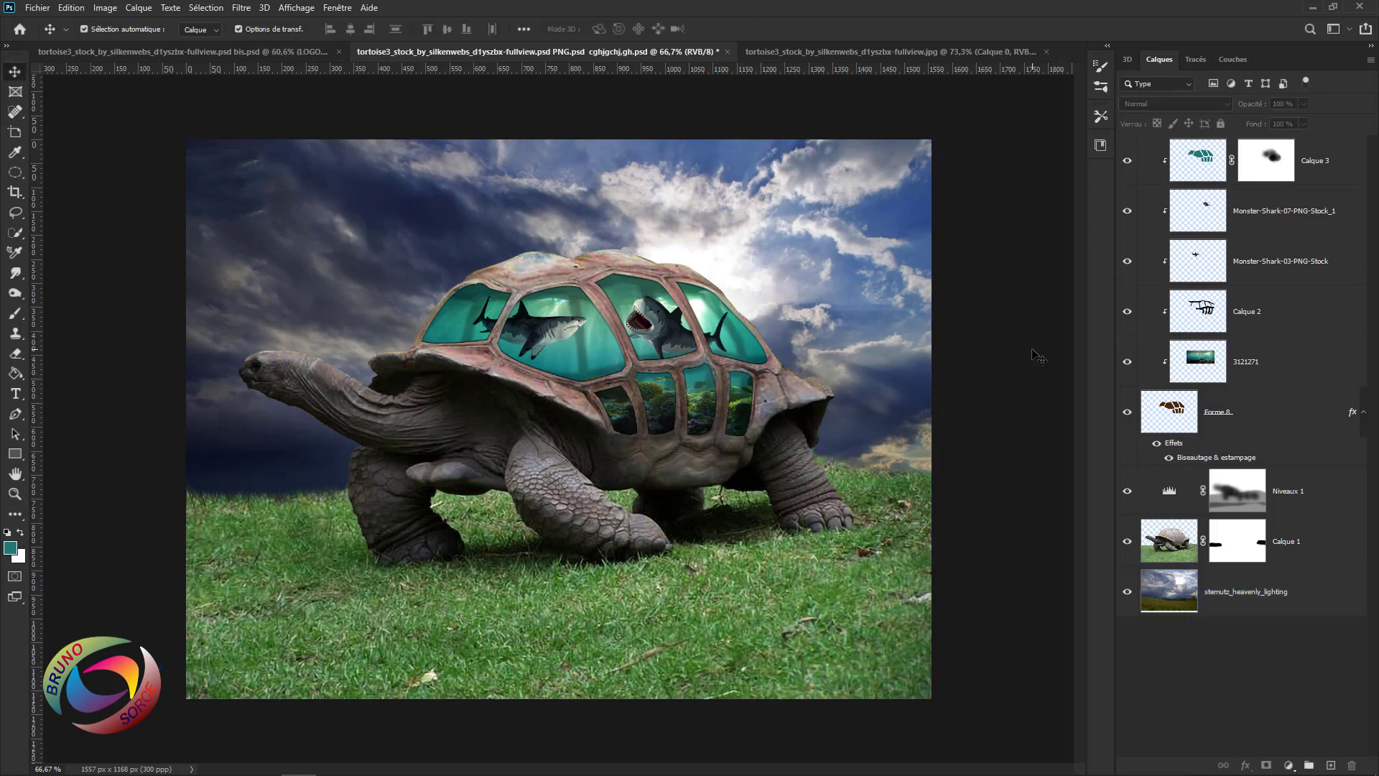